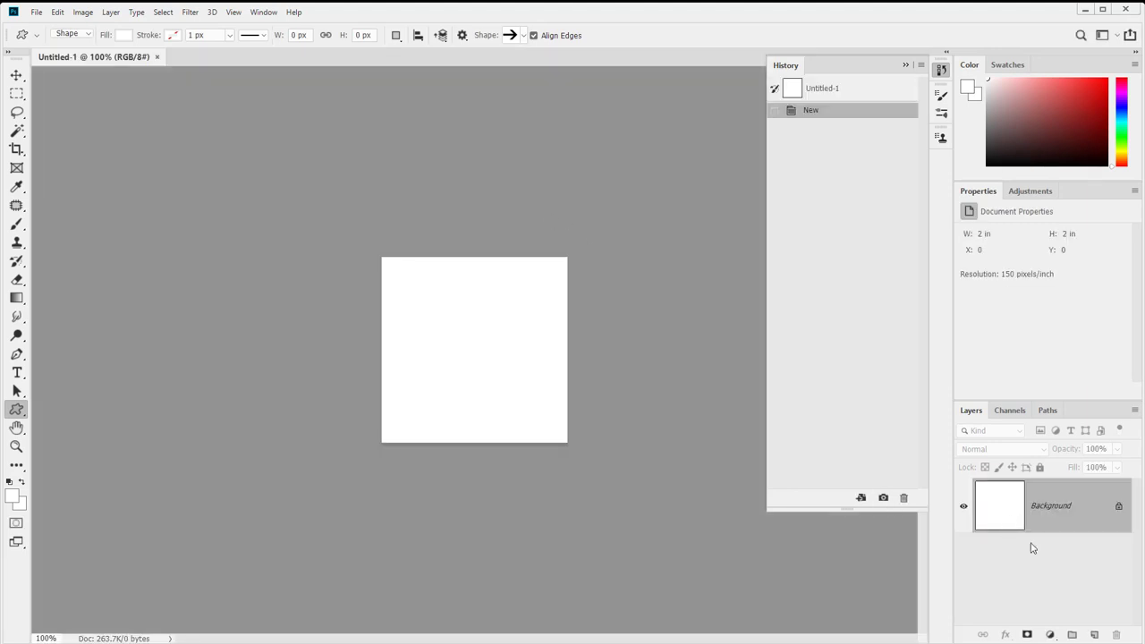
- Add a new empty layer above the white background
{"action": "left_click", "coordinate": [1094, 634]}
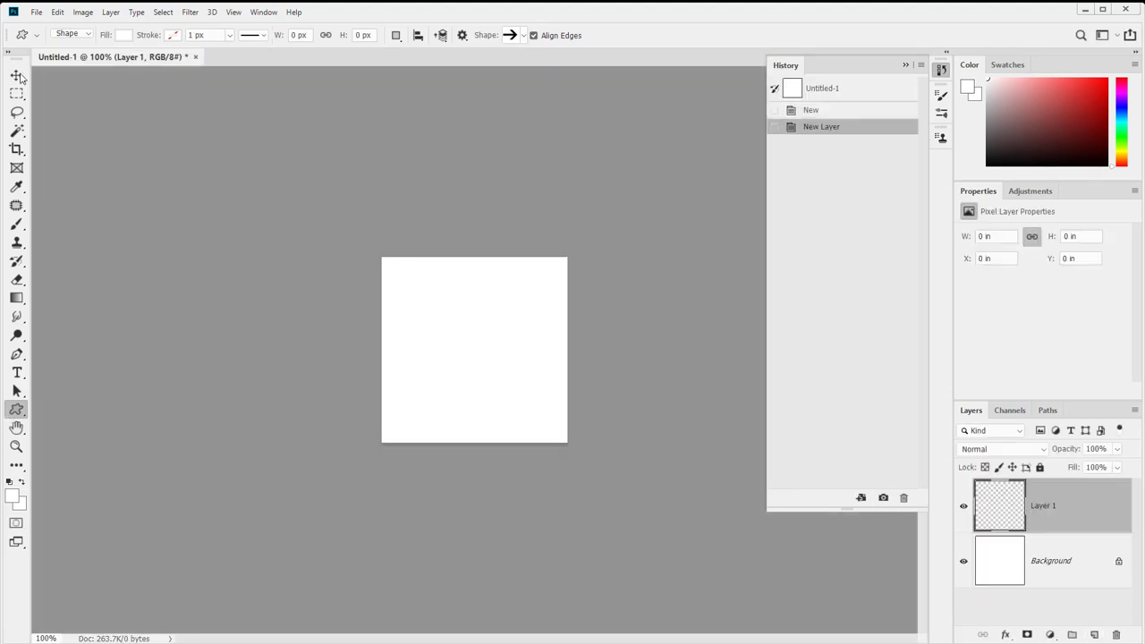
{"action": "left_click", "coordinate": [37, 34]}
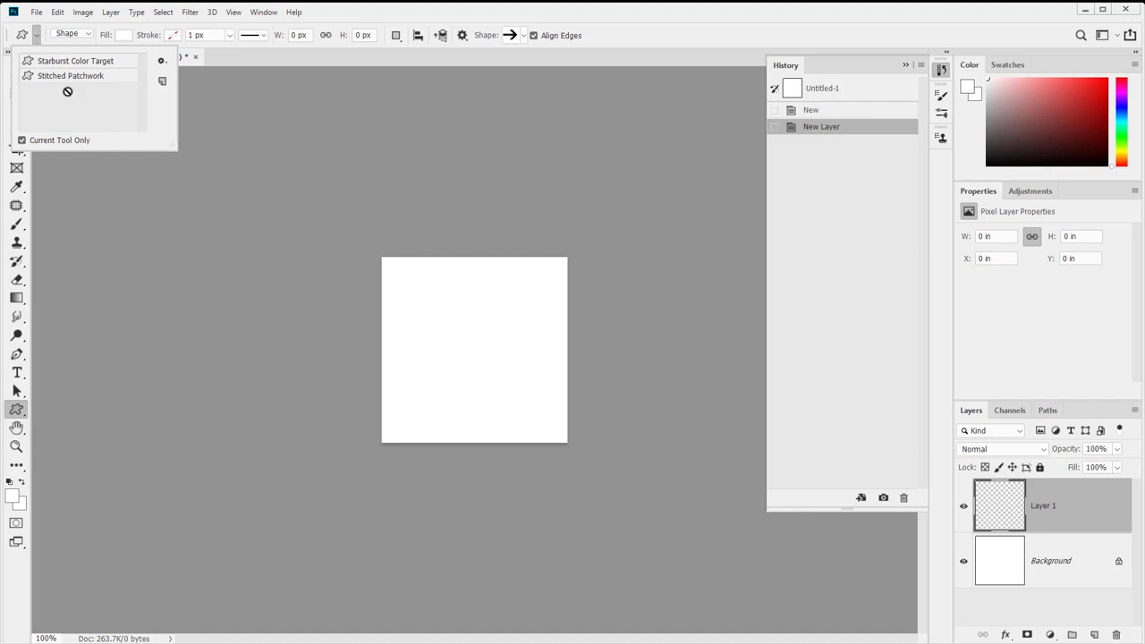
{"action": "left_click", "coordinate": [39, 37]}
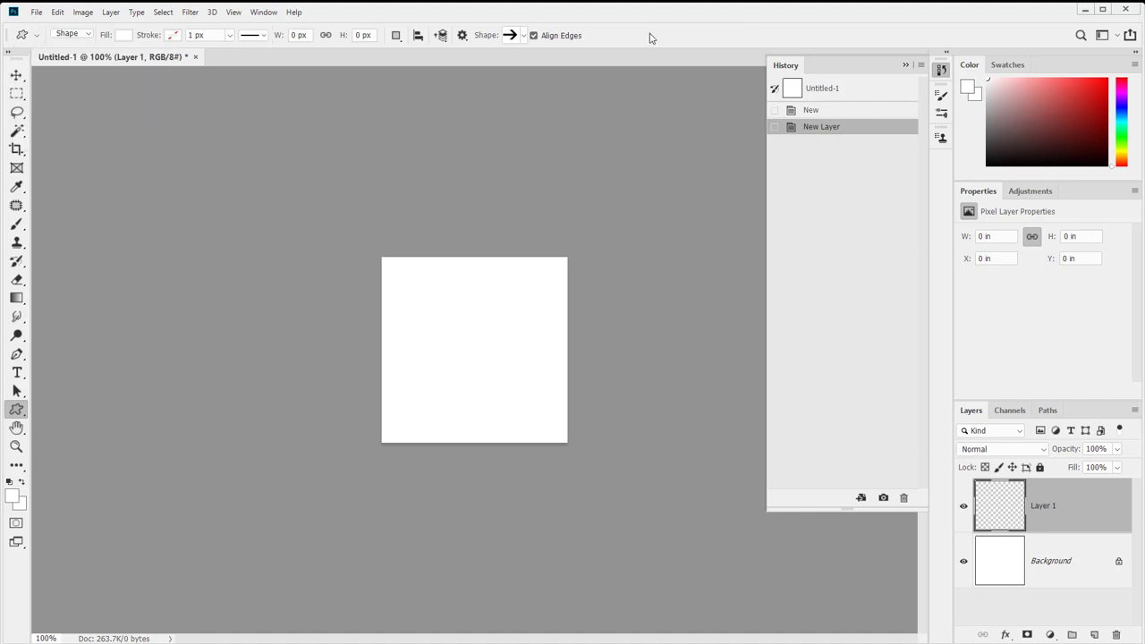
- Append the Web shape set to the available custom shapes
{"action": "left_click", "coordinate": [526, 34]}
{"action": "scroll", "coordinate": [541, 95], "scroll_direction": "down", "scroll_amount": 3}
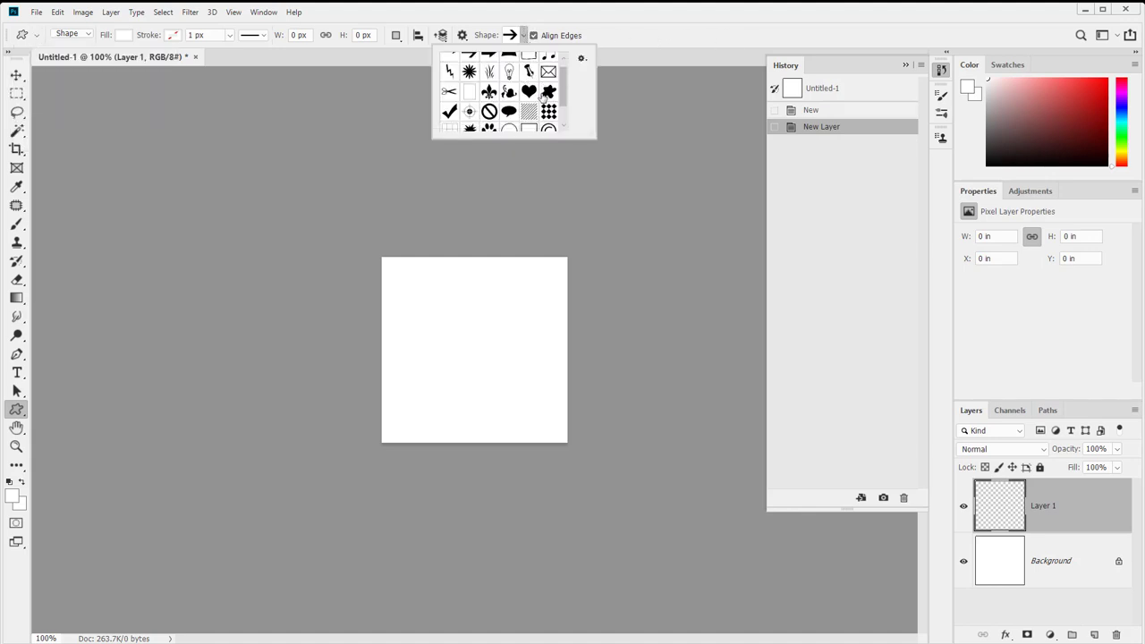
{"action": "scroll", "coordinate": [542, 97], "scroll_direction": "down", "scroll_amount": 1}
{"action": "scroll", "coordinate": [541, 94], "scroll_direction": "up", "scroll_amount": 3}
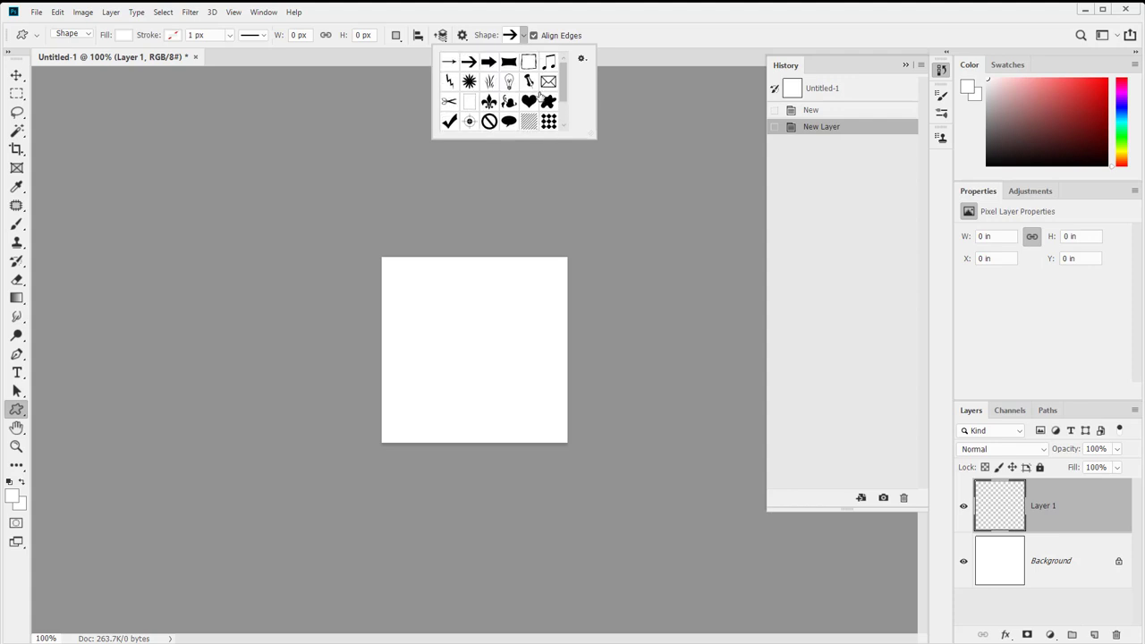
{"action": "left_click", "coordinate": [581, 58]}
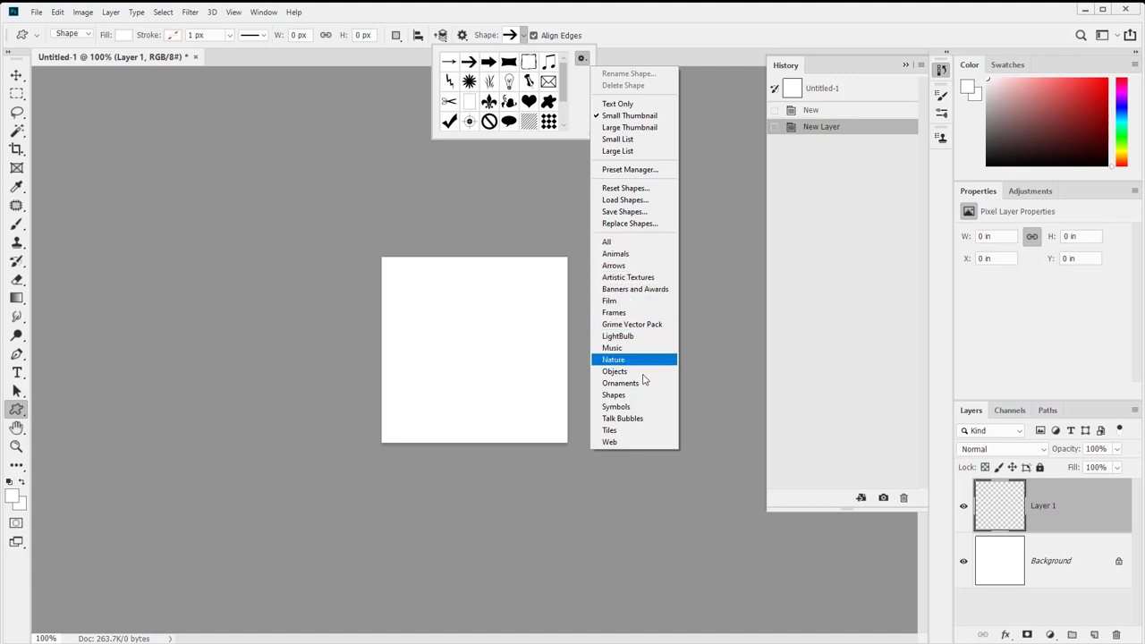
{"action": "left_click", "coordinate": [625, 442]}
{"action": "left_click", "coordinate": [633, 250]}
{"action": "scroll", "coordinate": [531, 68], "scroll_direction": "down", "scroll_amount": 10}
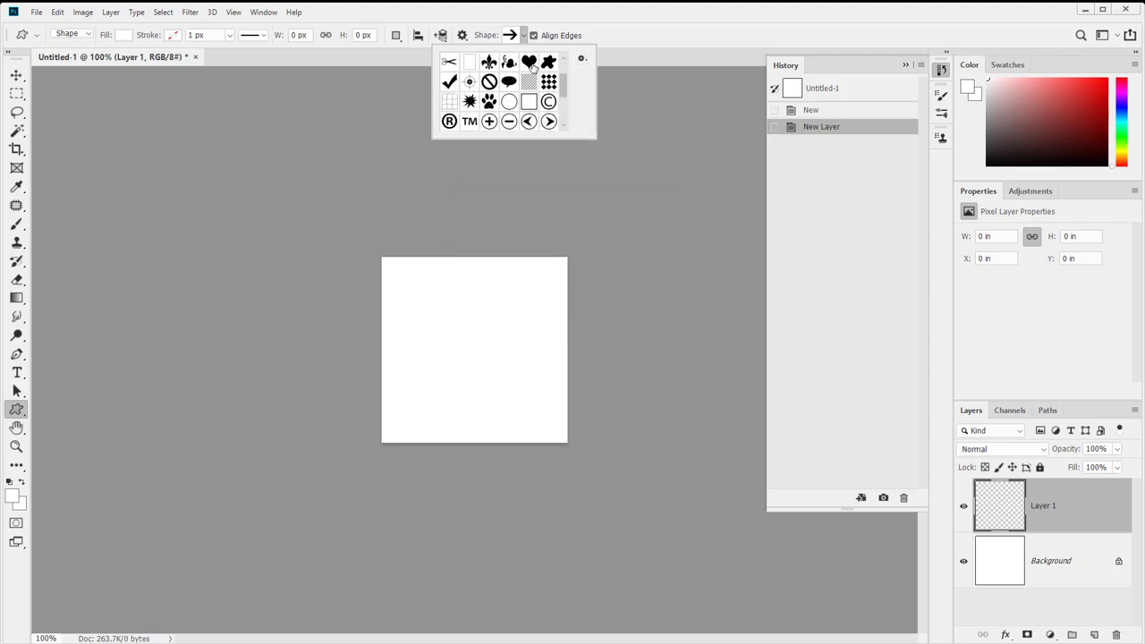
- Load the complete All shape set, replacing the current custom shapes
{"action": "left_click", "coordinate": [582, 59]}
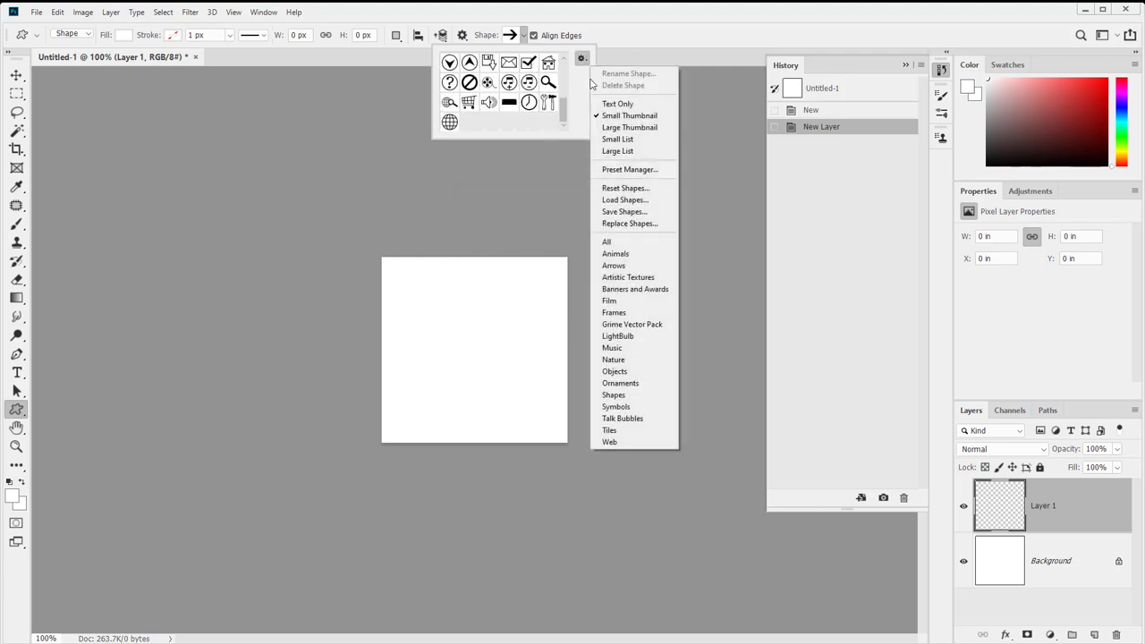
{"action": "left_click", "coordinate": [639, 251]}
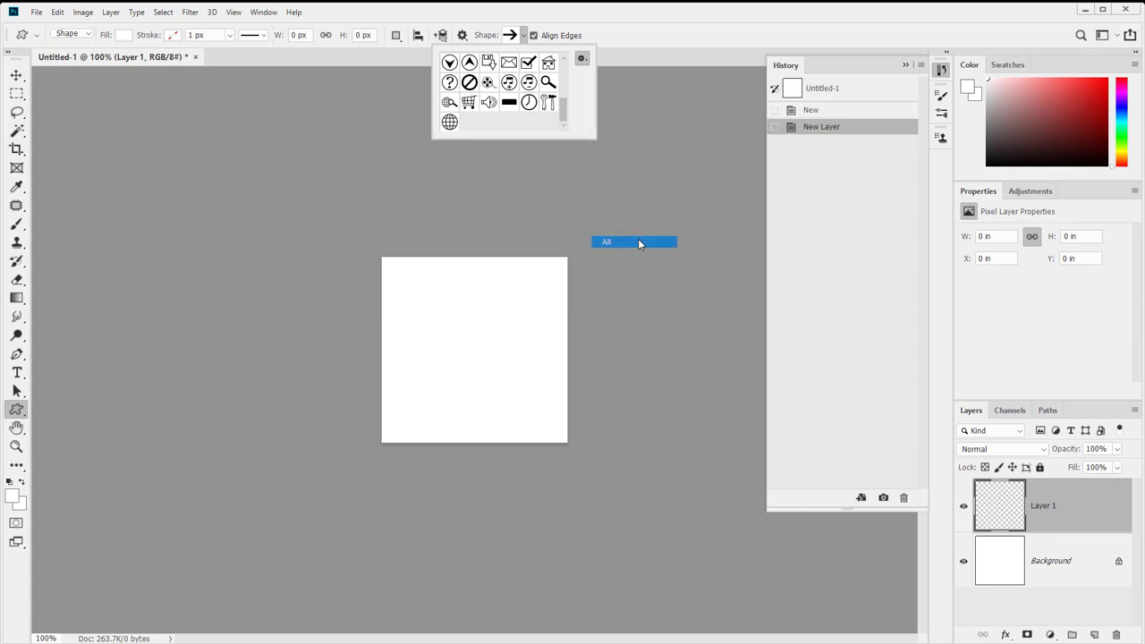
{"action": "left_click", "coordinate": [503, 249]}
- Choose the solid five-pointed star as the custom shape and set the Custom Shape tool to draw Pixels
{"action": "scroll", "coordinate": [518, 100], "scroll_direction": "down", "scroll_amount": 8}
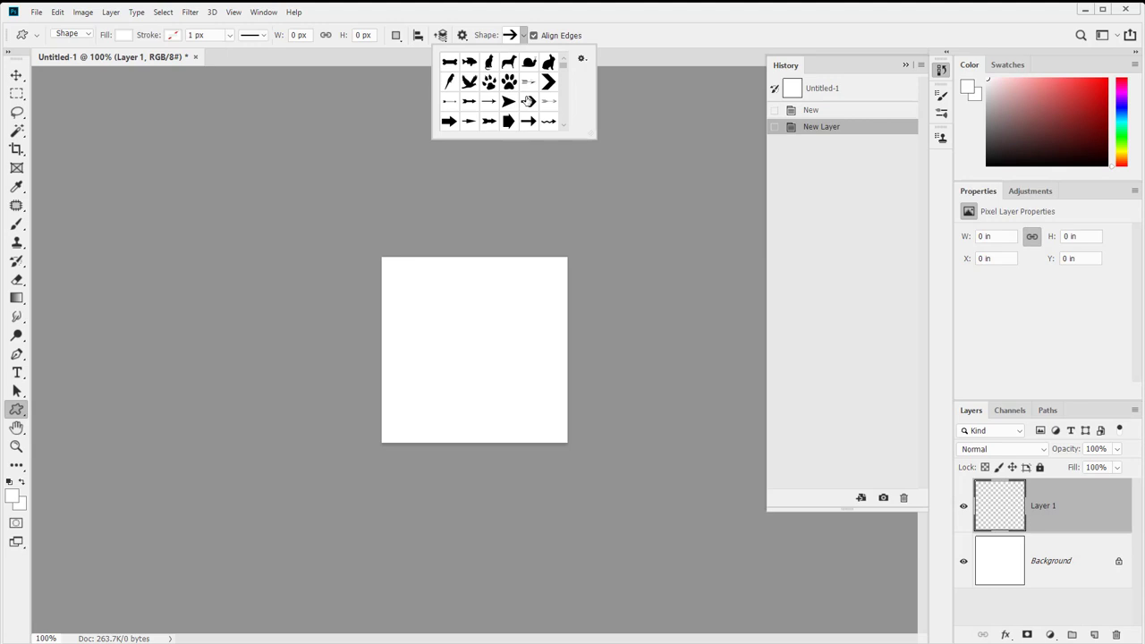
{"action": "scroll", "coordinate": [527, 101], "scroll_direction": "down", "scroll_amount": 10}
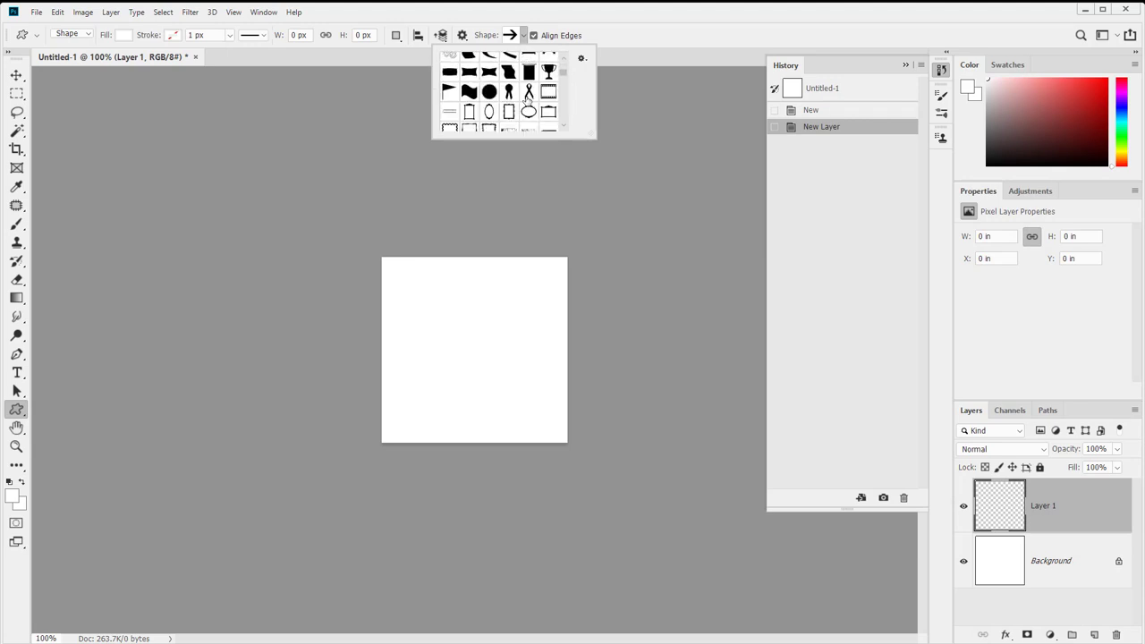
{"action": "scroll", "coordinate": [527, 97], "scroll_direction": "down", "scroll_amount": 6}
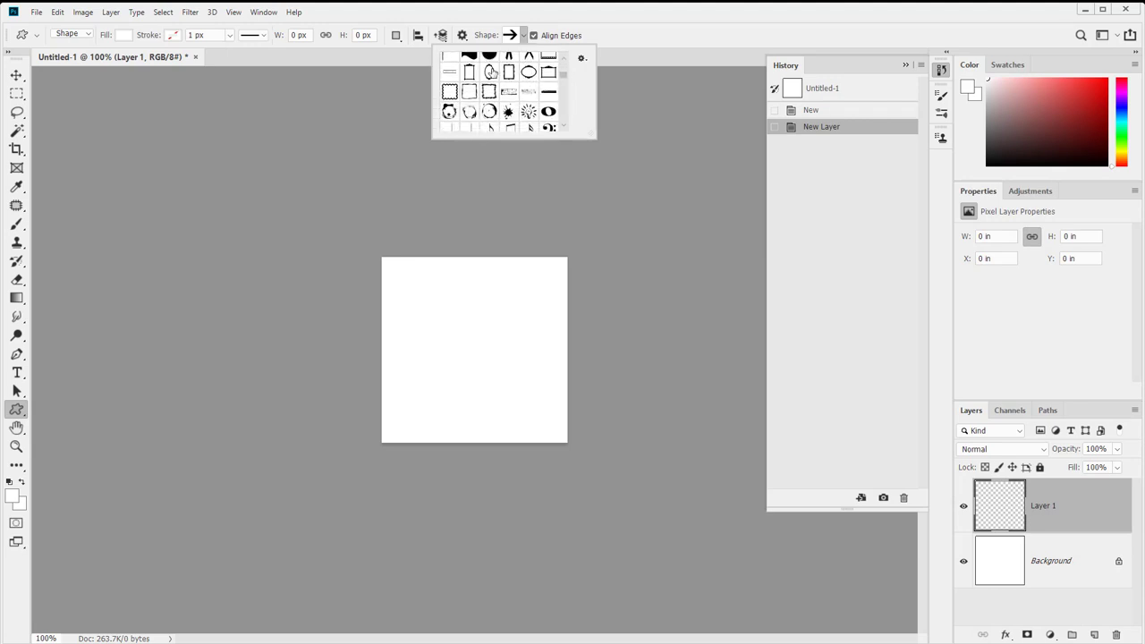
{"action": "scroll", "coordinate": [490, 72], "scroll_direction": "down", "scroll_amount": 8}
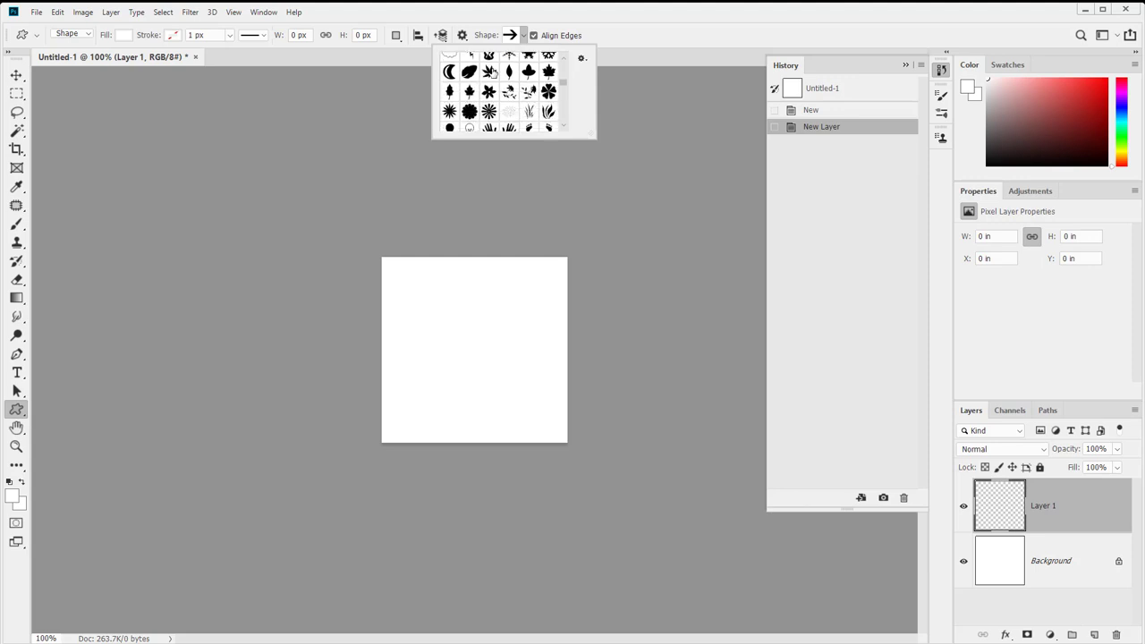
{"action": "scroll", "coordinate": [490, 72], "scroll_direction": "down", "scroll_amount": 8}
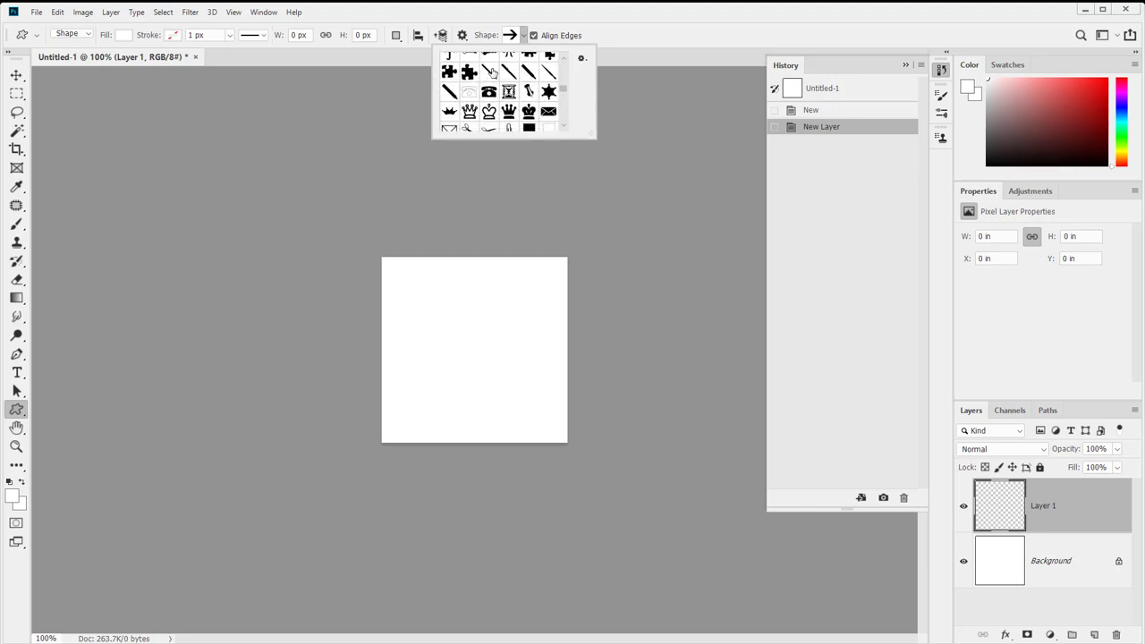
{"action": "scroll", "coordinate": [490, 71], "scroll_direction": "down", "scroll_amount": 2}
{"action": "scroll", "coordinate": [547, 73], "scroll_direction": "down", "scroll_amount": 2}
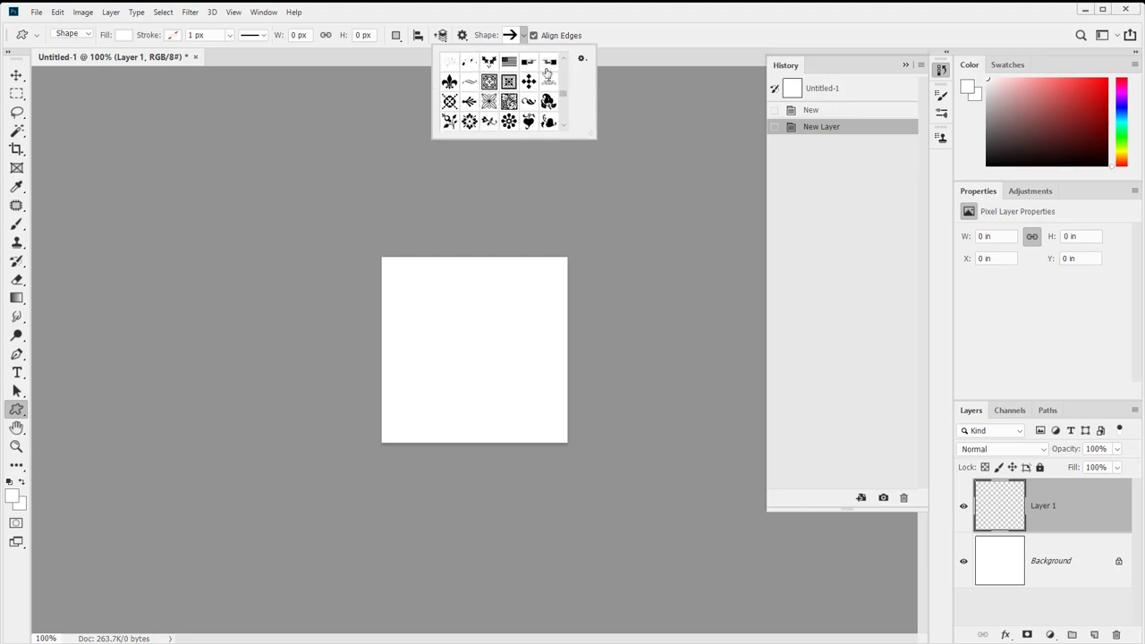
{"action": "scroll", "coordinate": [547, 74], "scroll_direction": "down", "scroll_amount": 2}
{"action": "left_click", "coordinate": [548, 101]}
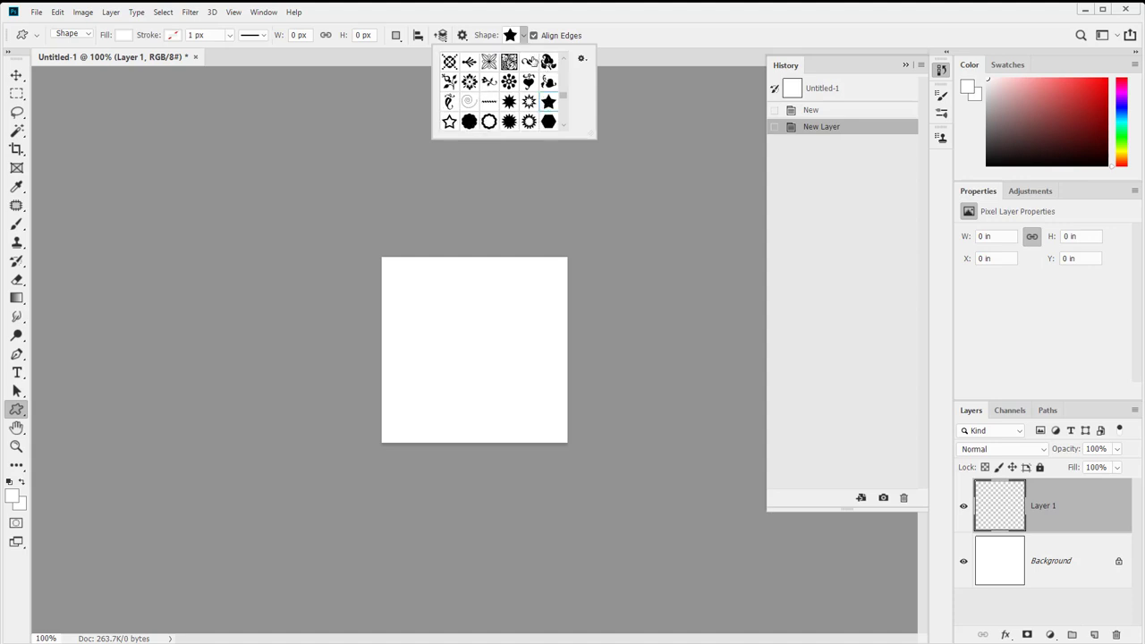
{"action": "left_click", "coordinate": [529, 25]}
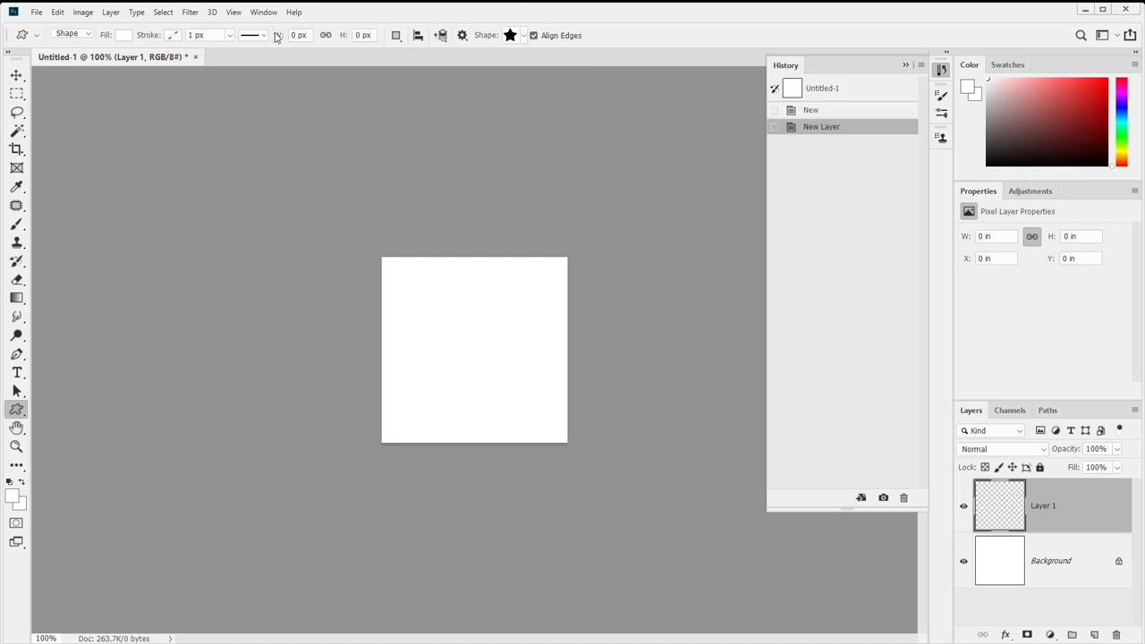
{"action": "left_click", "coordinate": [87, 36]}
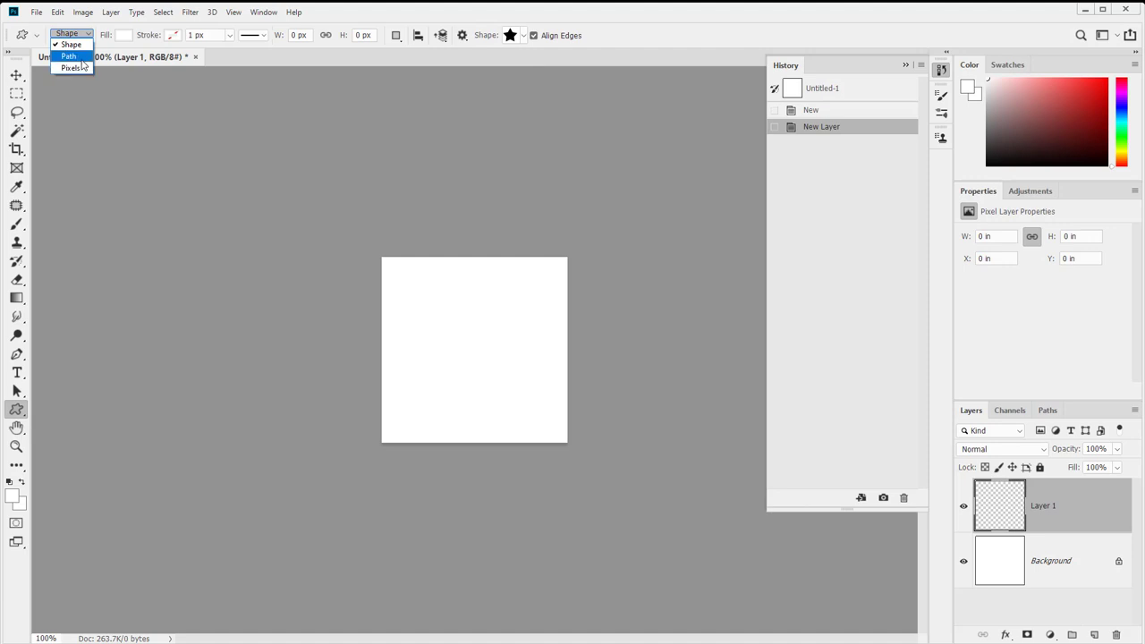
{"action": "left_click", "coordinate": [72, 68]}
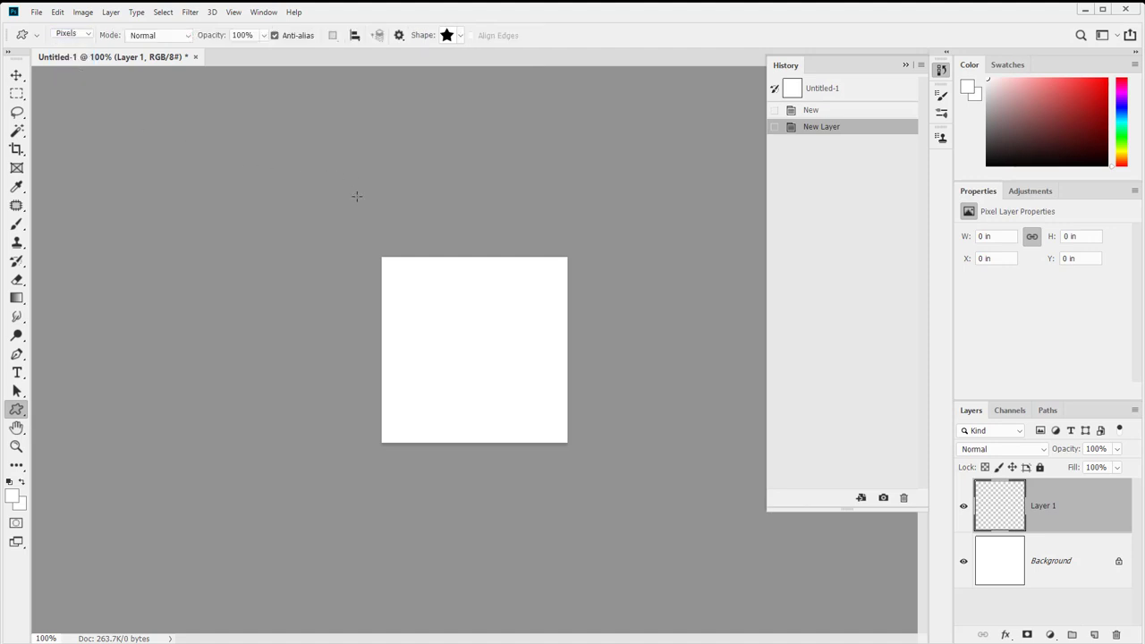
{"action": "left_click_drag", "start_coordinate": [382, 319], "coordinate": [523, 414]}
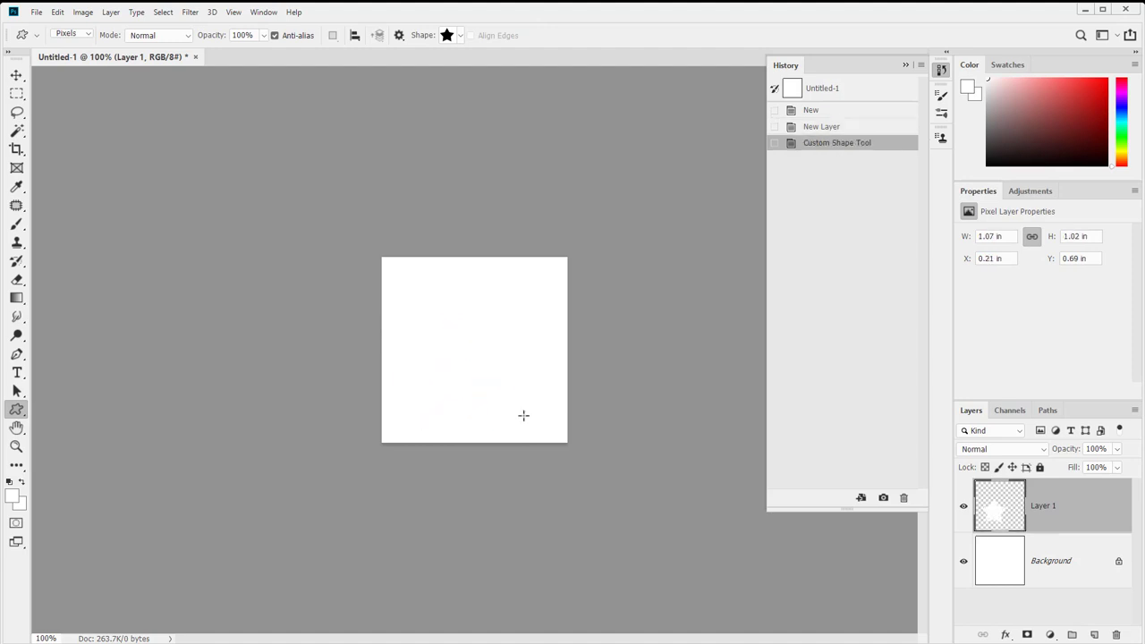
{"action": "left_click", "coordinate": [189, 38]}
{"action": "left_click", "coordinate": [170, 40]}
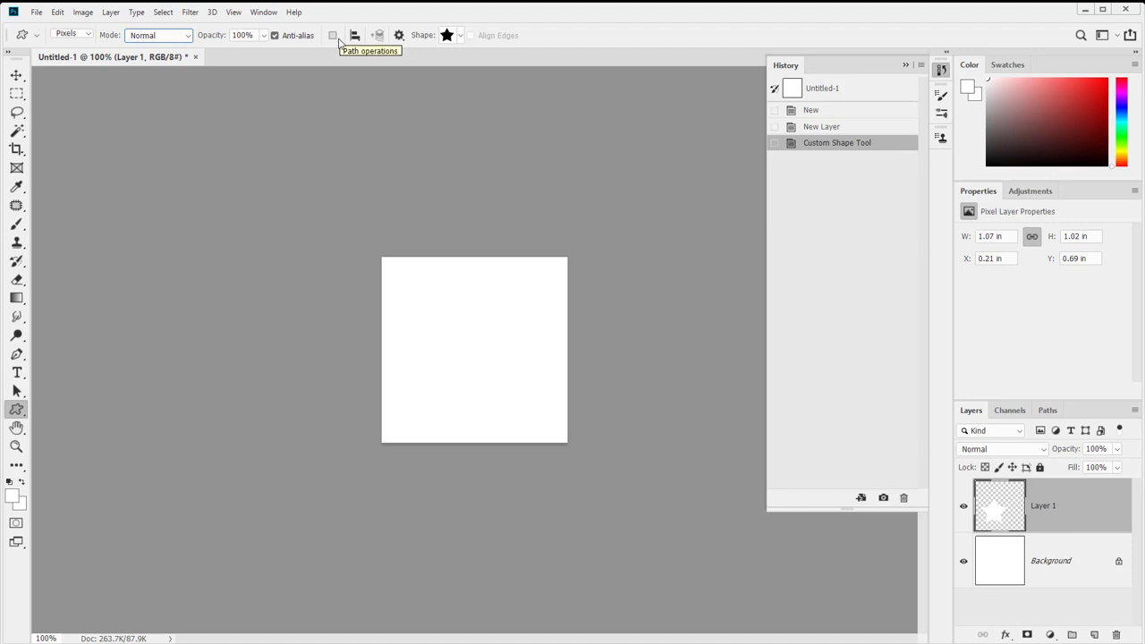
{"action": "key", "text": "ctrl+z"}
{"action": "left_click", "coordinate": [10, 482]}
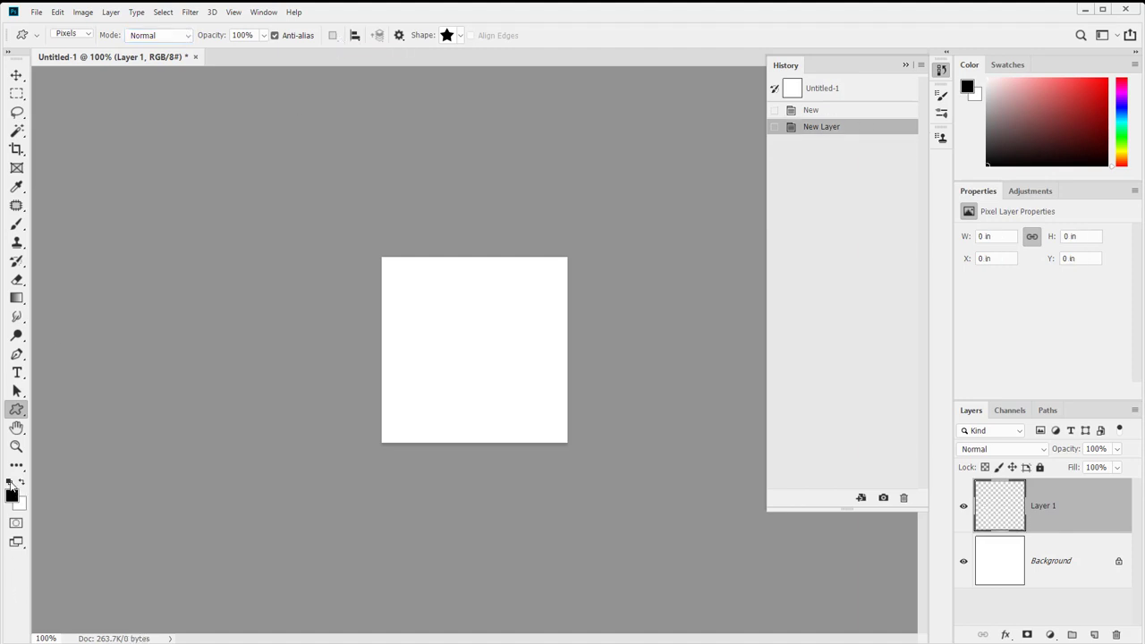
{"action": "left_click_drag", "start_coordinate": [439, 292], "coordinate": [562, 408]}
{"action": "key", "text": "ctrl+z"}
- Set the Custom Shape tool's blend mode to Multiply and draw a pastel green star in the upper-left part of the canvas
{"action": "left_click", "coordinate": [163, 39]}
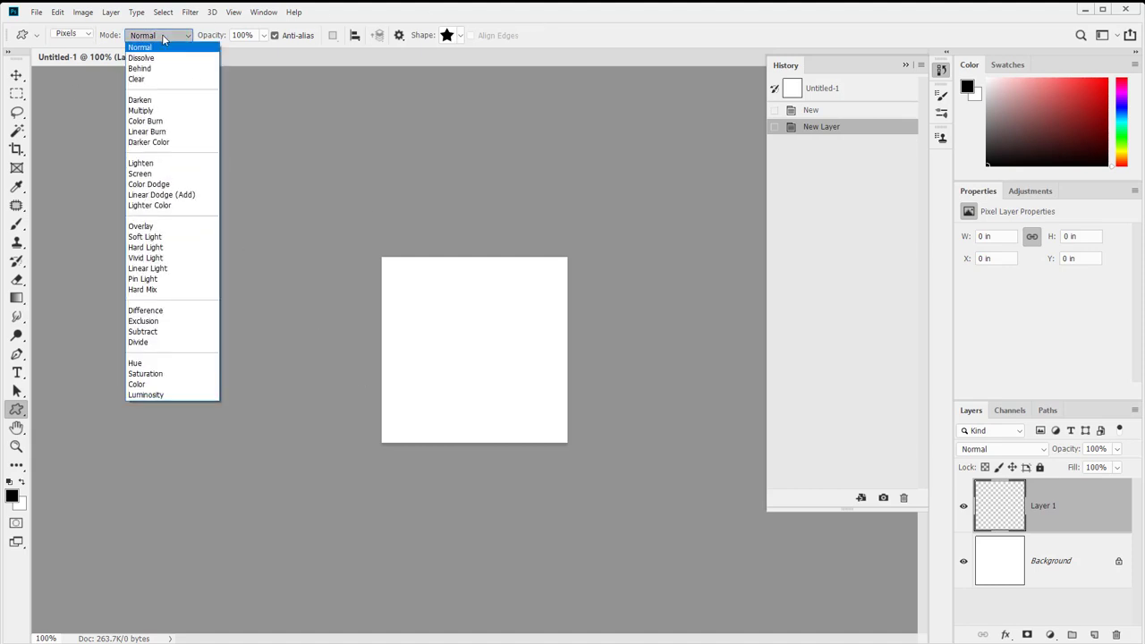
{"action": "left_click", "coordinate": [141, 110]}
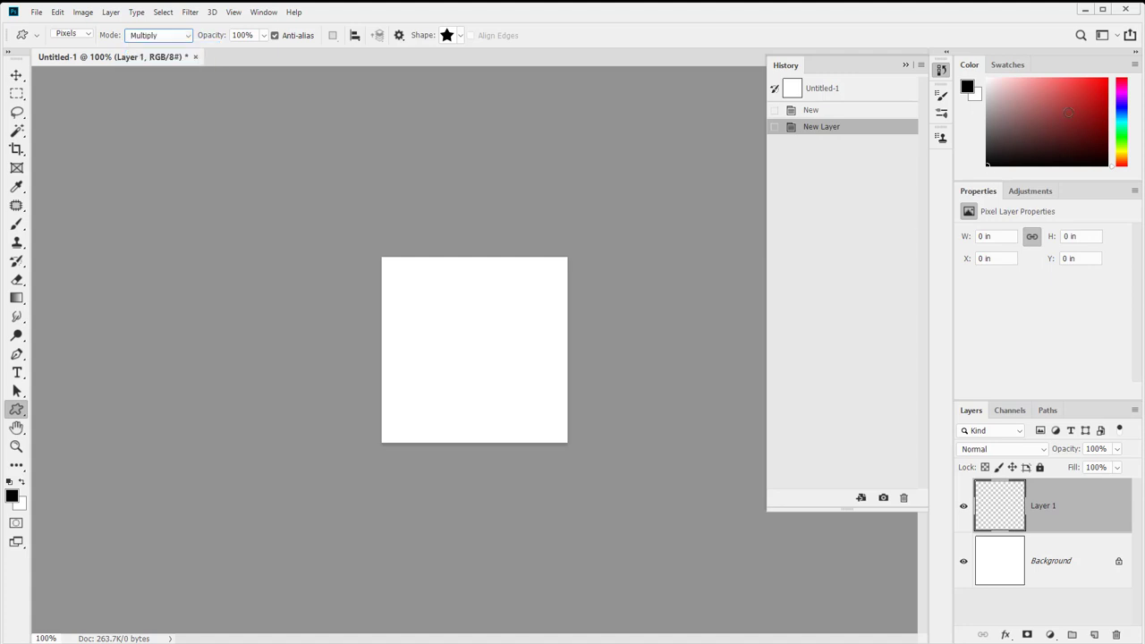
{"action": "left_click", "coordinate": [1008, 64]}
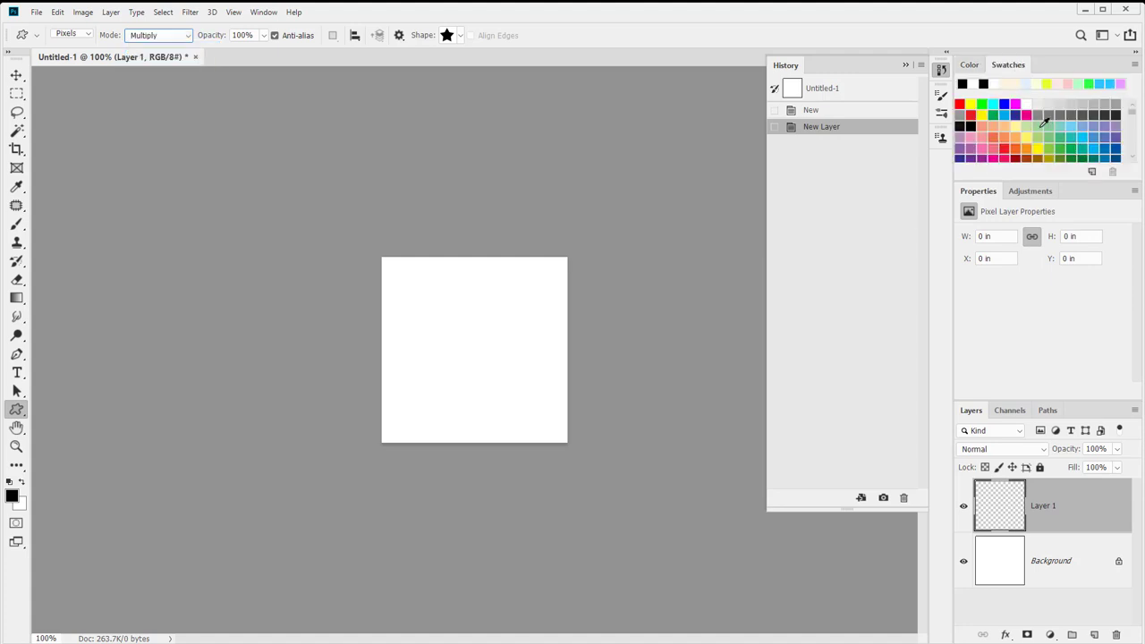
{"action": "left_click", "coordinate": [1040, 127]}
{"action": "left_click_drag", "start_coordinate": [419, 274], "coordinate": [489, 345]}
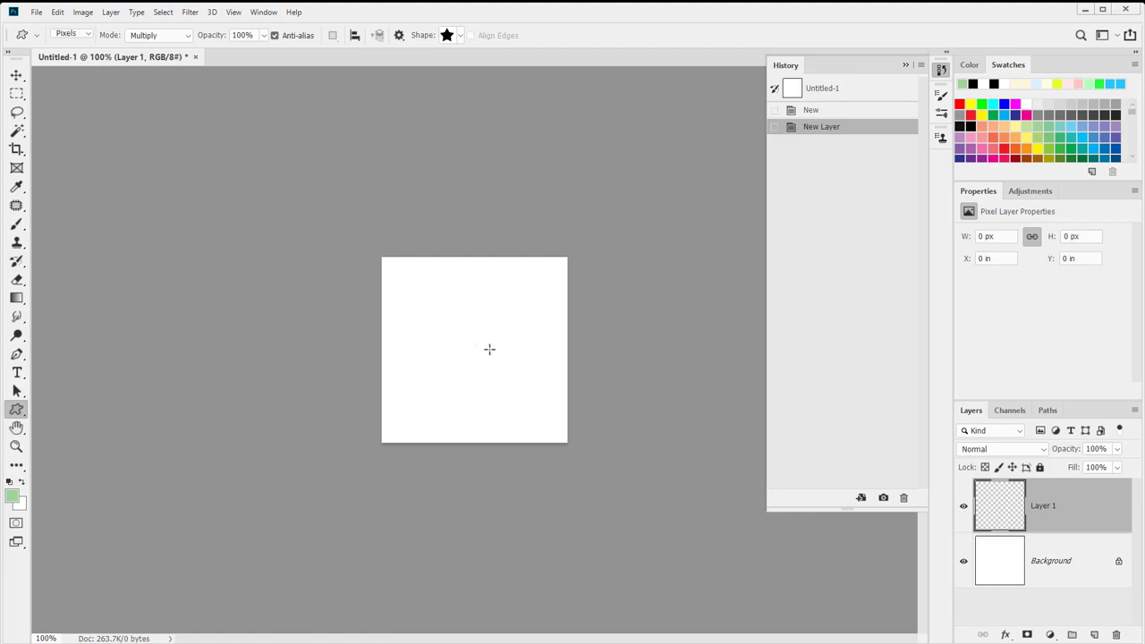
- Draw a larger light blue star in the canvas's lower-right part and a purple star just overlapping the green and blue ones
{"action": "left_click", "coordinate": [1073, 125]}
{"action": "left_click_drag", "start_coordinate": [465, 329], "coordinate": [551, 415]}
{"action": "left_click", "coordinate": [1116, 136]}
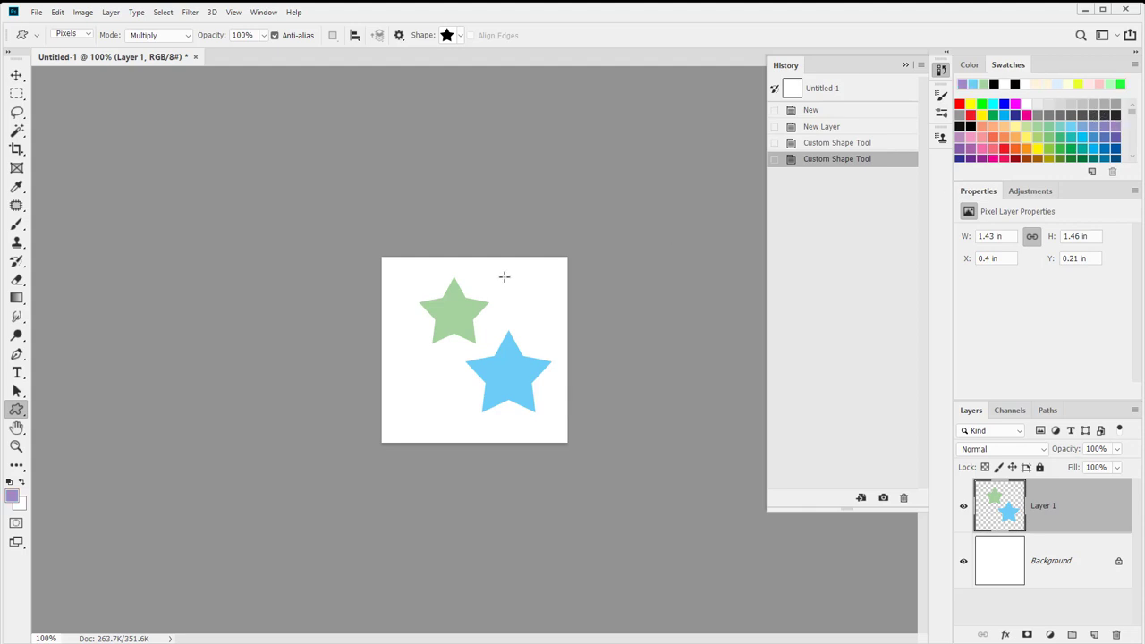
{"action": "left_click_drag", "start_coordinate": [416, 330], "coordinate": [477, 413]}
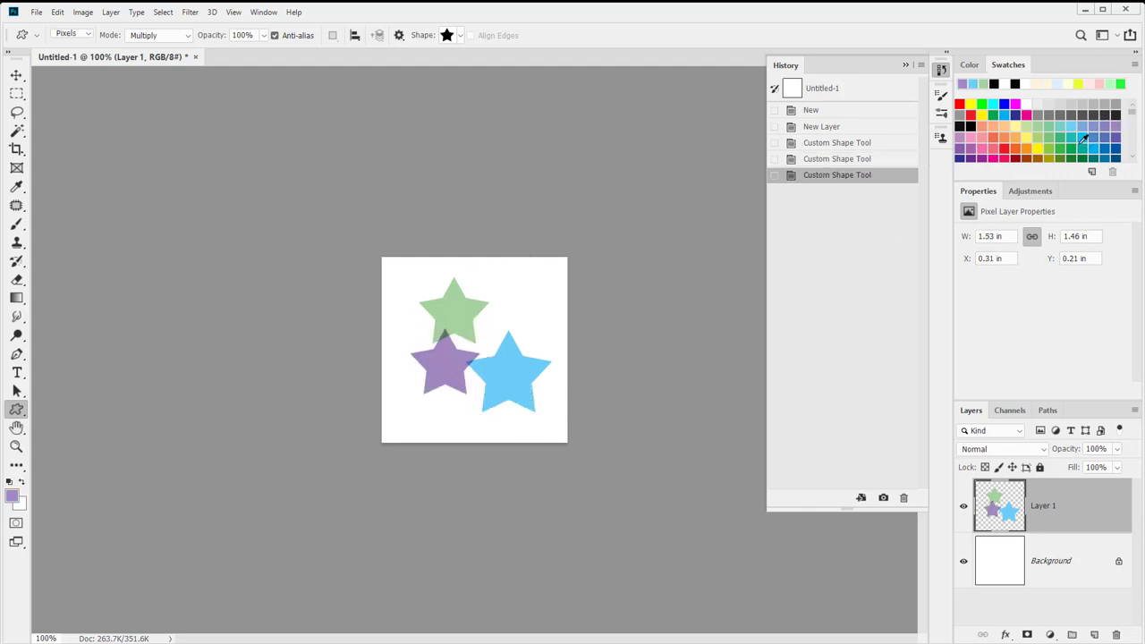
- Add a large red-orange star overlapping the three existing stars and a small yellow star overlapping the purple one at the canvas's lower left
{"action": "left_click", "coordinate": [992, 134]}
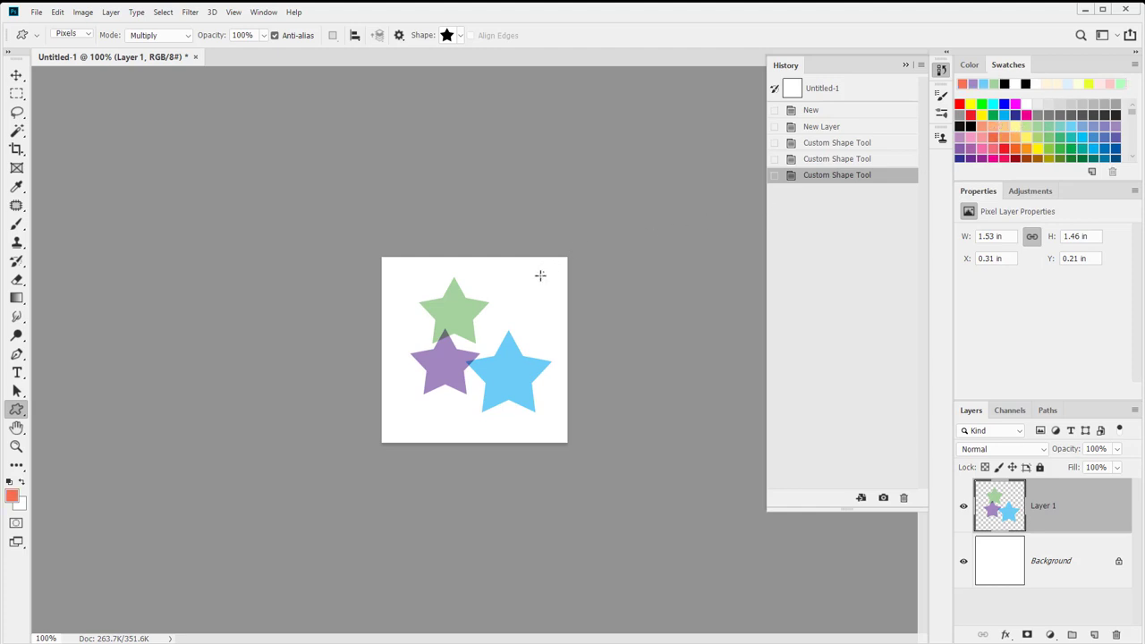
{"action": "left_click_drag", "start_coordinate": [540, 275], "coordinate": [436, 374]}
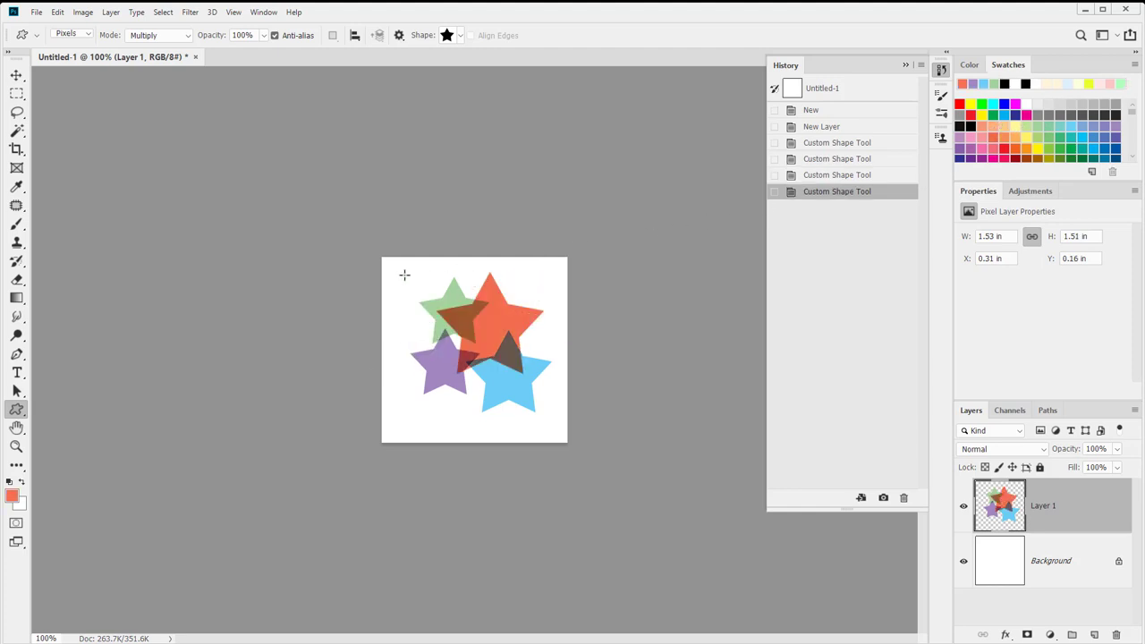
{"action": "left_click", "coordinate": [1038, 147]}
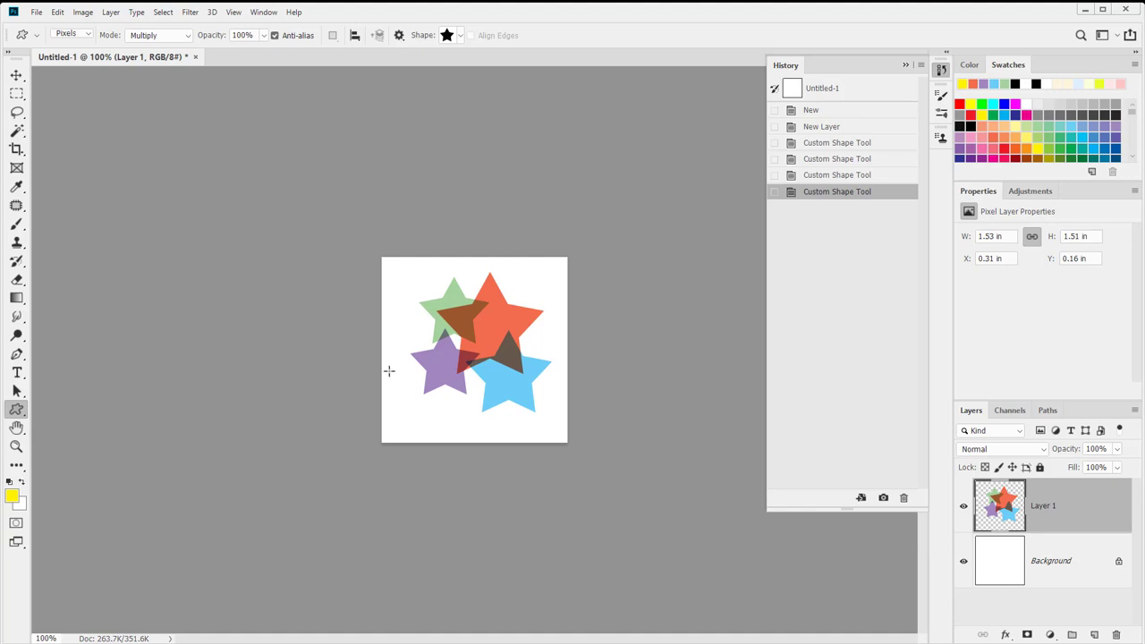
{"action": "left_click_drag", "start_coordinate": [389, 370], "coordinate": [470, 431]}
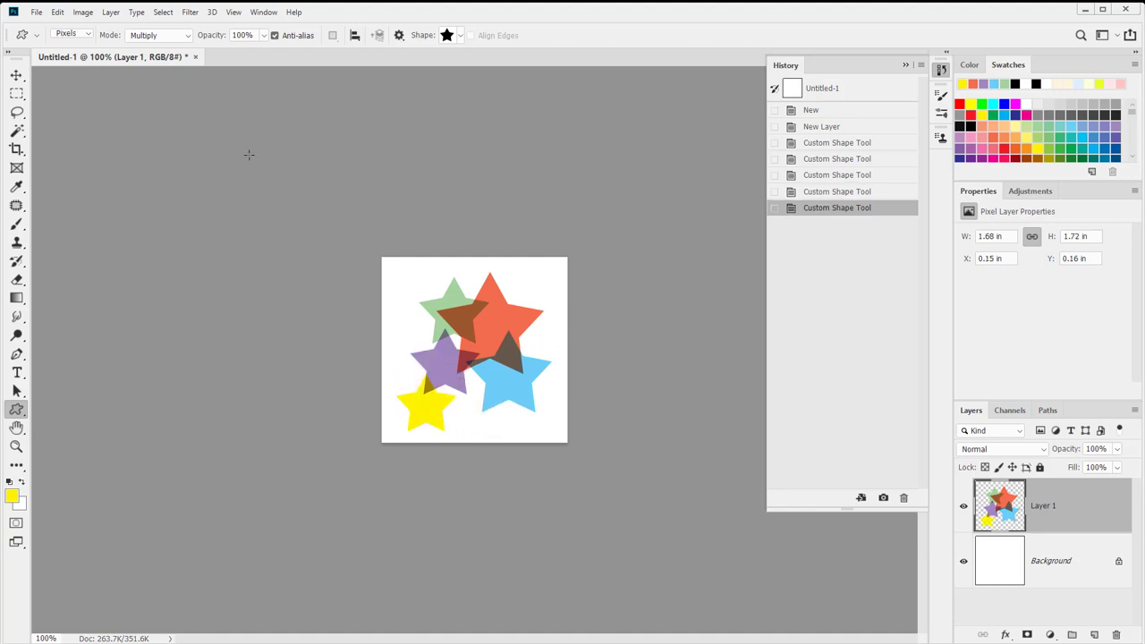
- Rotate the star design about 23.5° clockwise and keep it roughly centred on the canvas
{"action": "left_click", "coordinate": [82, 12]}
{"action": "mouse_move", "coordinate": [57, 12]}
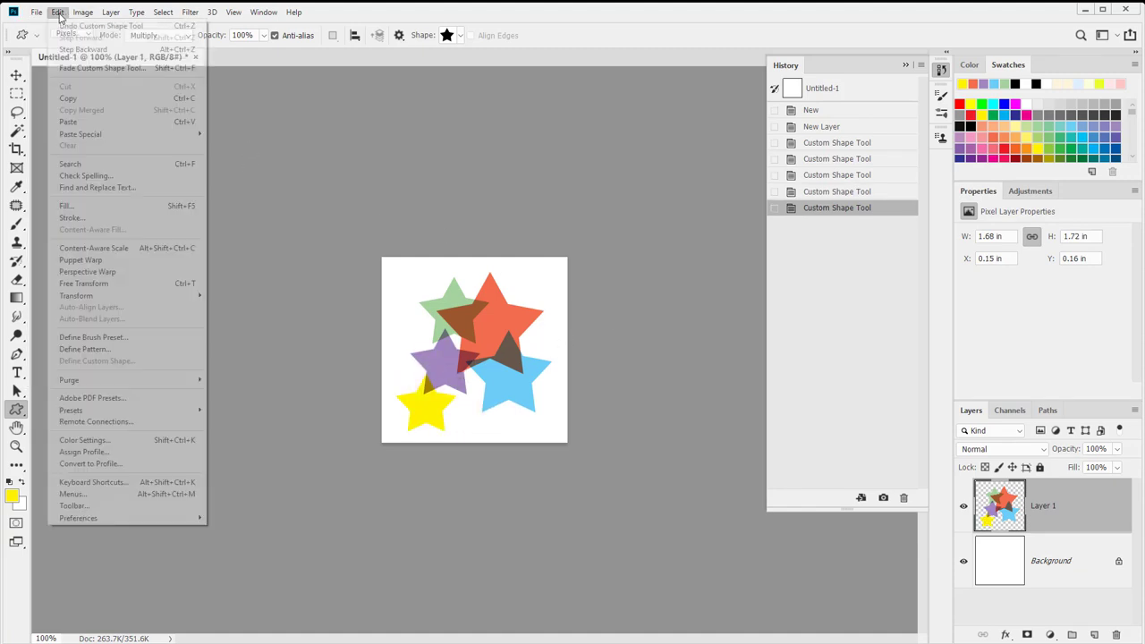
{"action": "mouse_move", "coordinate": [103, 296]}
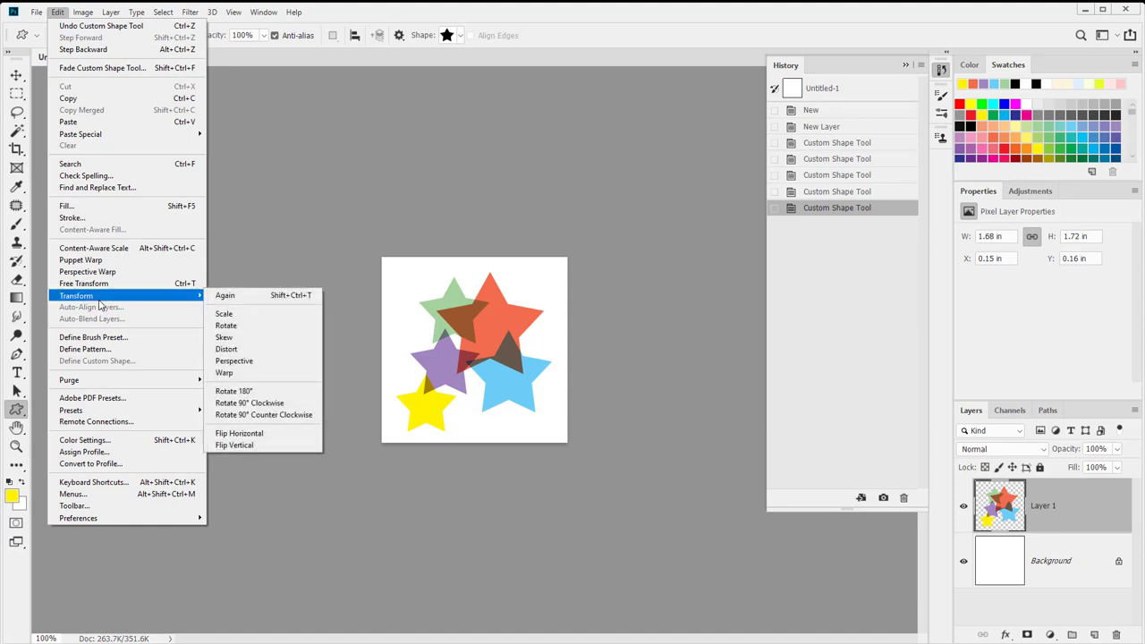
{"action": "left_click", "coordinate": [272, 324]}
{"action": "left_click_drag", "start_coordinate": [589, 255], "coordinate": [611, 308]}
{"action": "left_click_drag", "start_coordinate": [510, 339], "coordinate": [511, 337]}
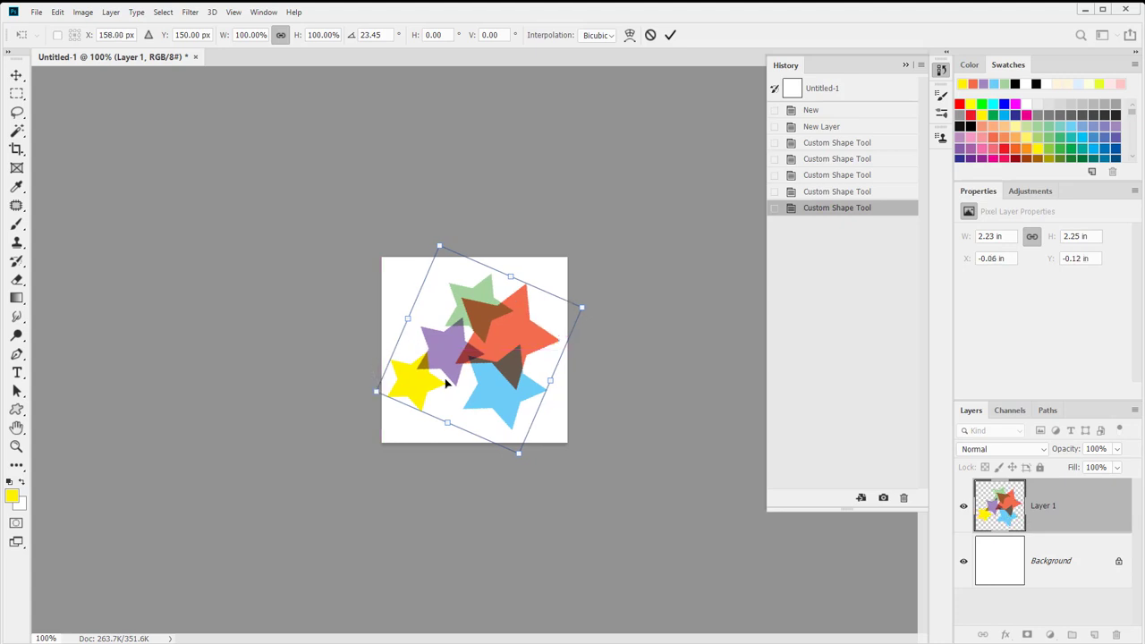
{"action": "key", "text": "Return"}
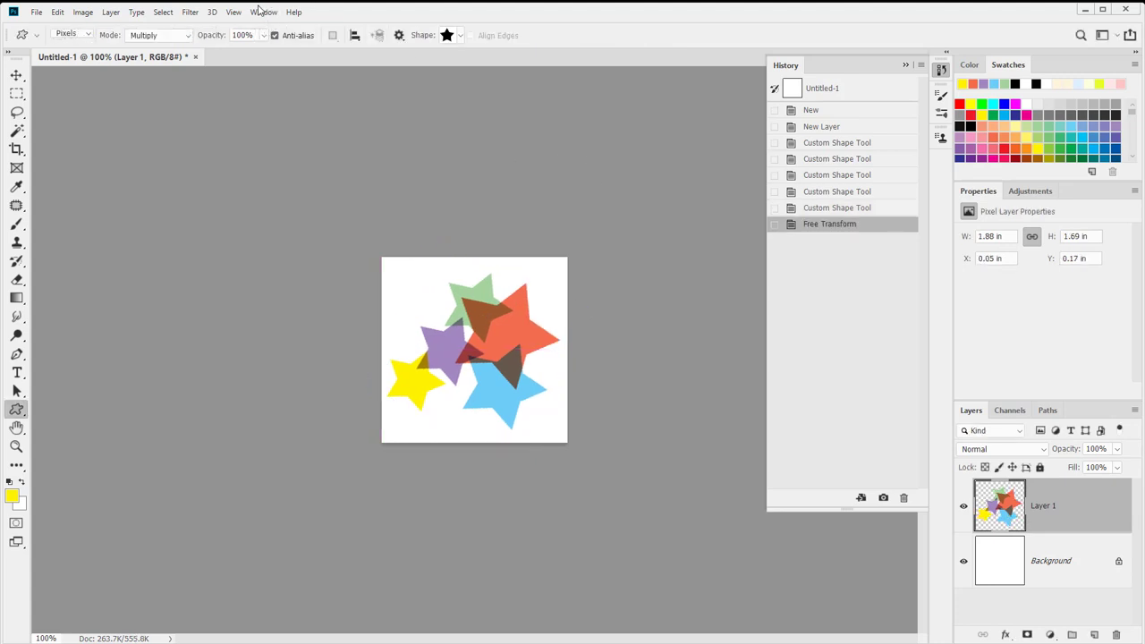
{"action": "left_click", "coordinate": [189, 12]}
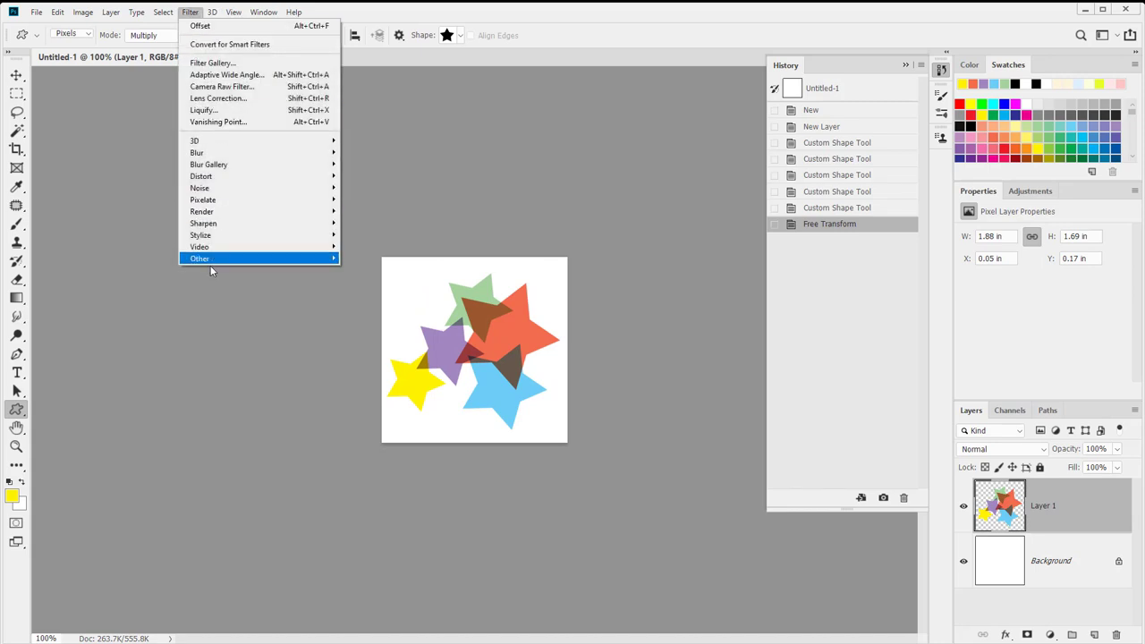
{"action": "mouse_move", "coordinate": [206, 260]}
{"action": "left_click", "coordinate": [362, 317]}
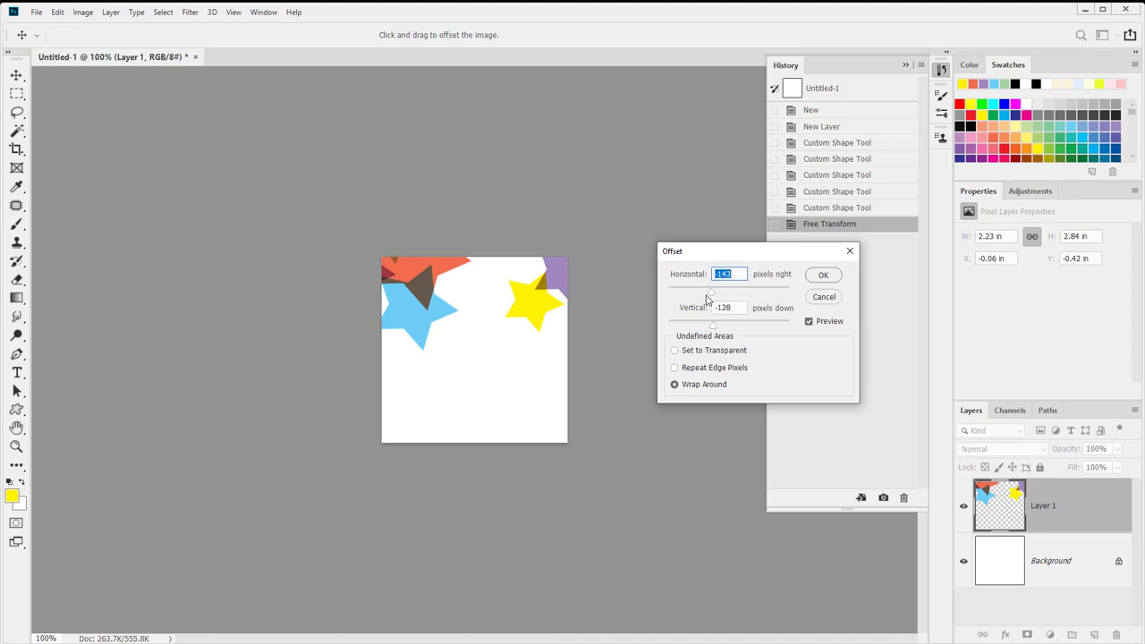
{"action": "left_click_drag", "start_coordinate": [706, 296], "coordinate": [743, 330]}
{"action": "left_click", "coordinate": [823, 299]}
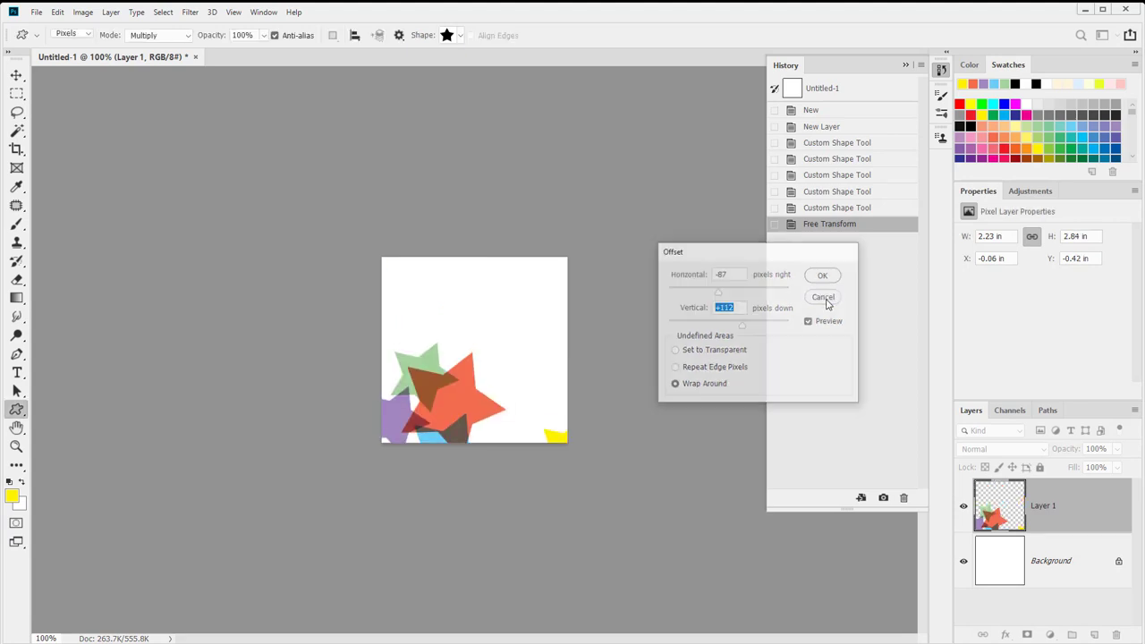
- Crop the document to its existing canvas bounds, deleting any pixels outside them
{"action": "left_click", "coordinate": [16, 149]}
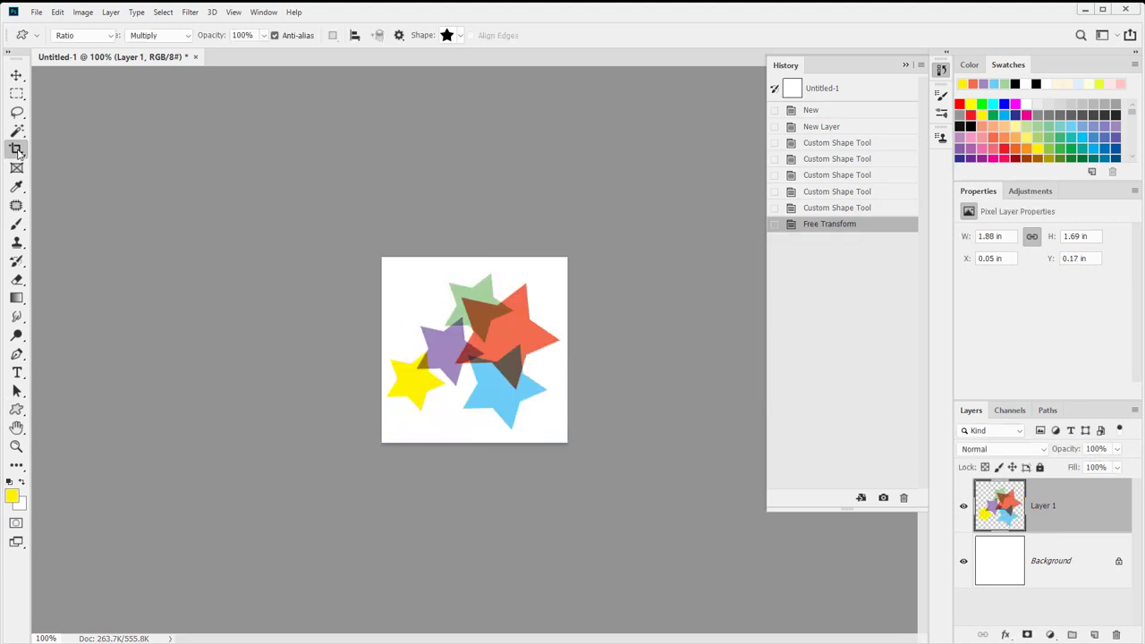
{"action": "key", "text": "Return"}
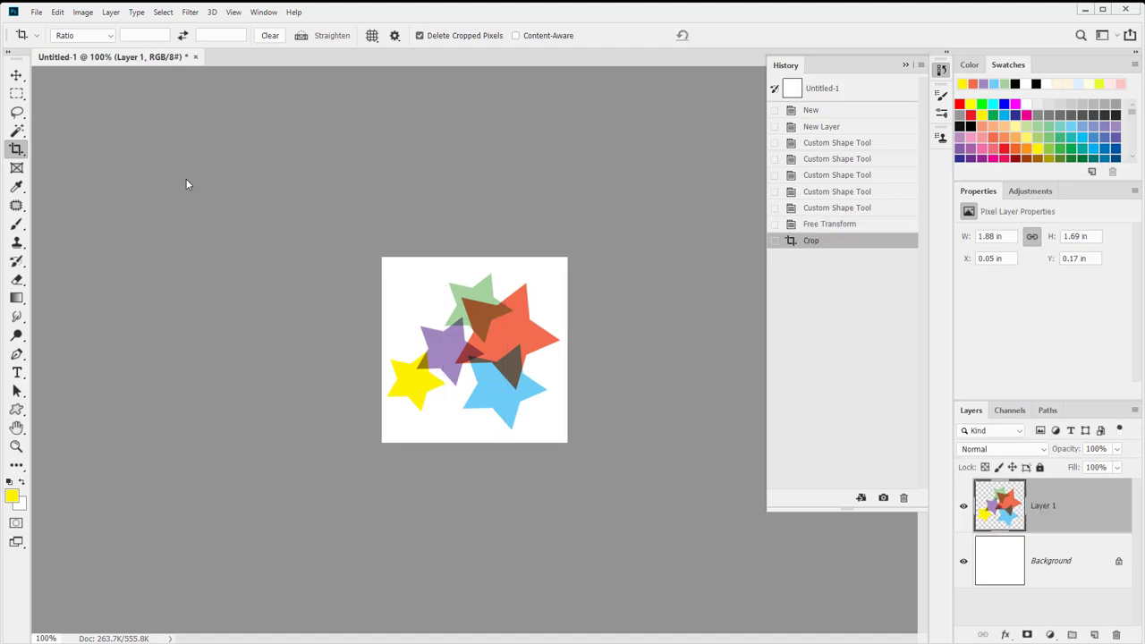
{"action": "left_click", "coordinate": [189, 12]}
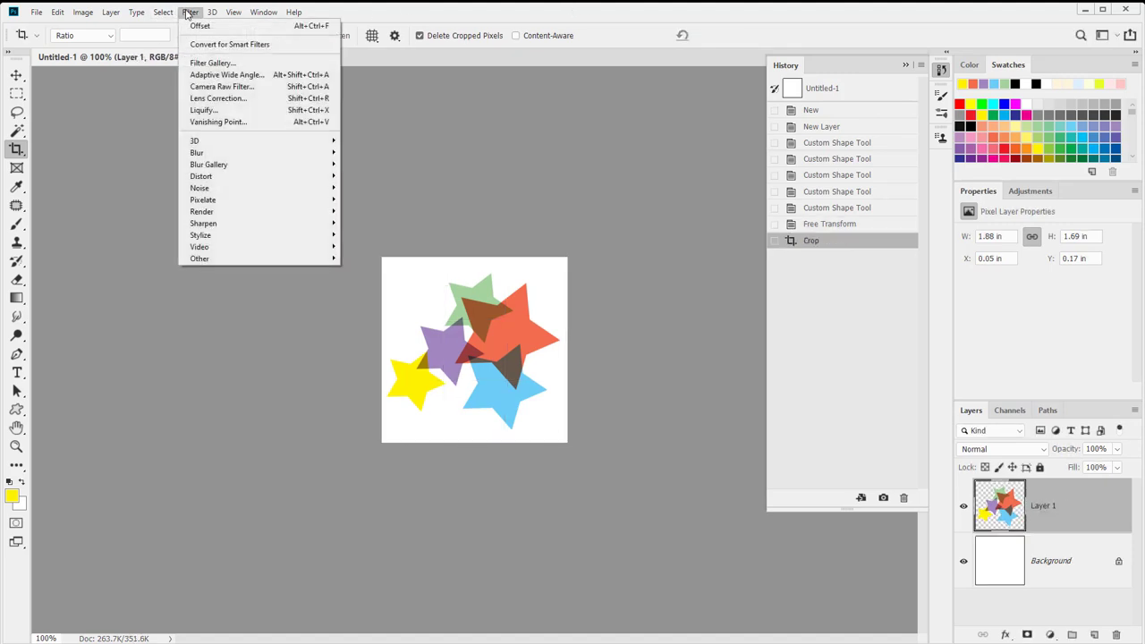
{"action": "mouse_move", "coordinate": [254, 259]}
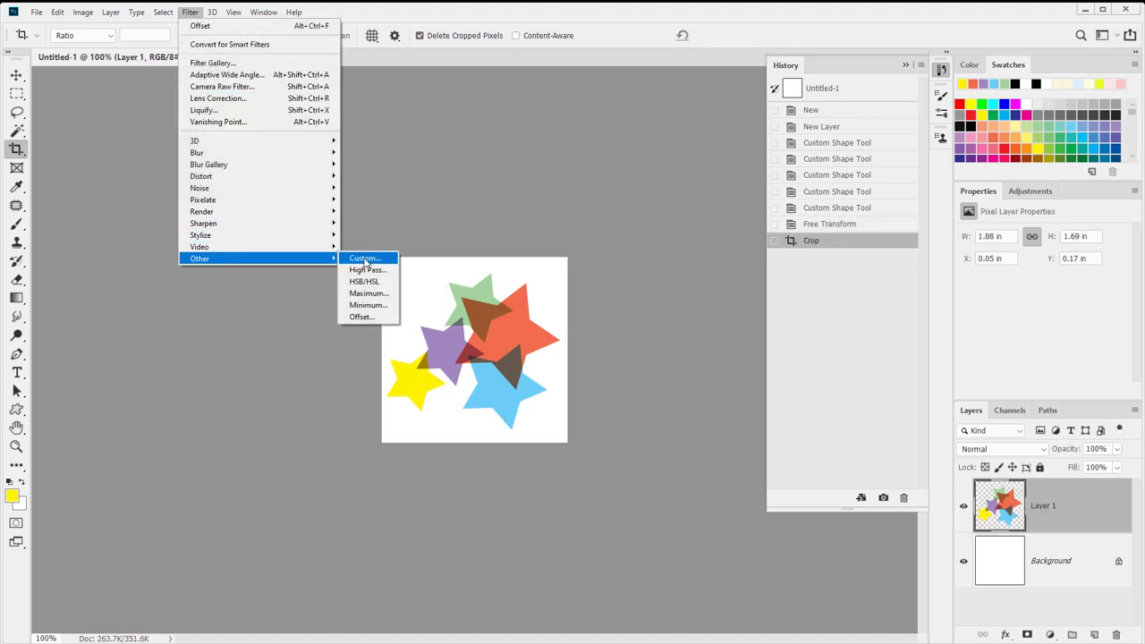
{"action": "left_click", "coordinate": [361, 318]}
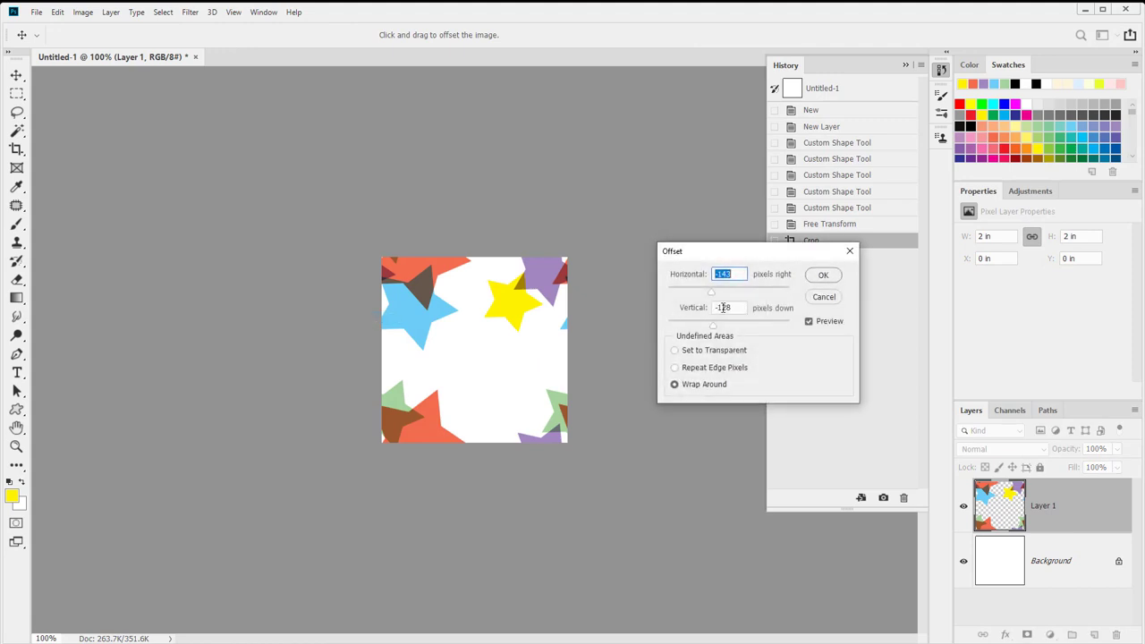
{"action": "left_click", "coordinate": [824, 297]}
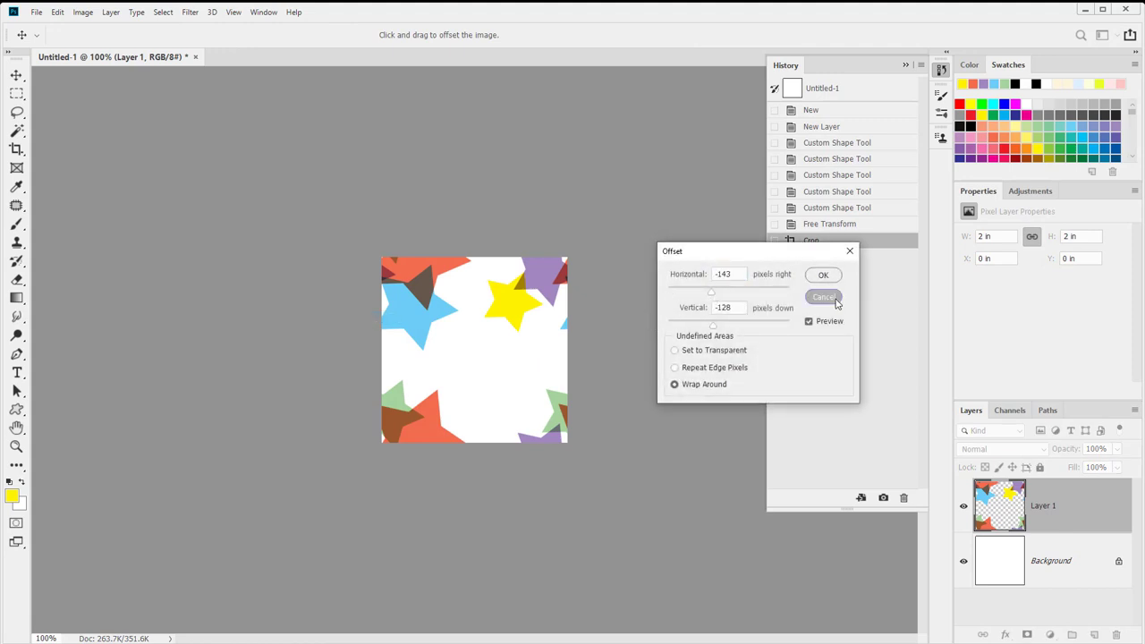
- Select the entire canvas, offset the star layer by -143 px horizontally and -128 px vertically with Wrap Around, and deselect
{"action": "key", "text": "ctrl+a"}
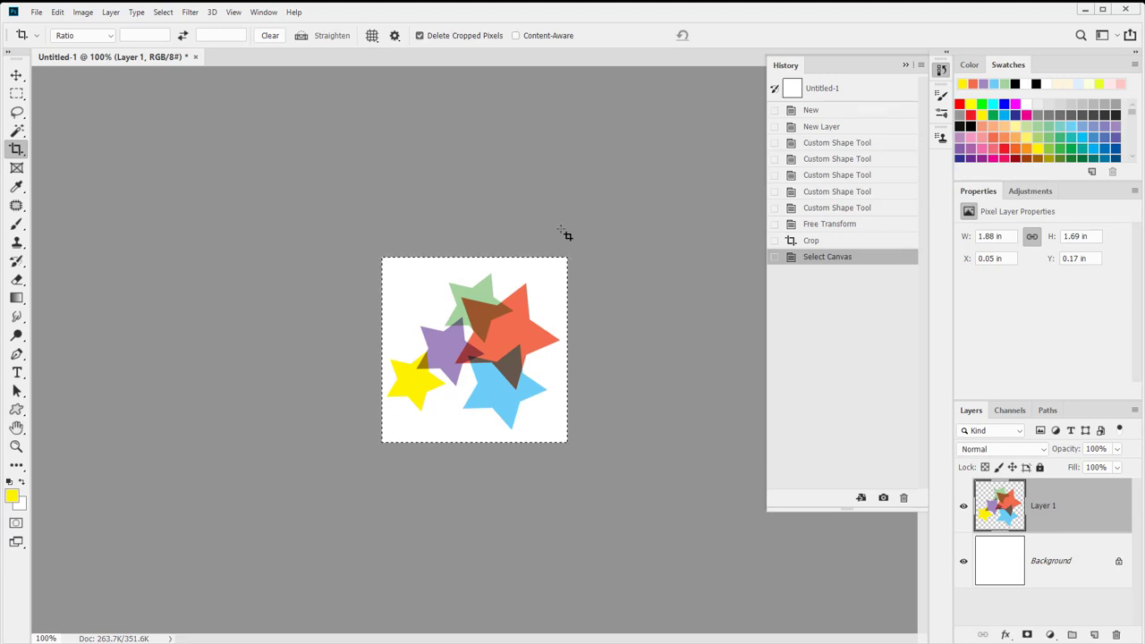
{"action": "left_click", "coordinate": [189, 11]}
{"action": "mouse_move", "coordinate": [226, 259]}
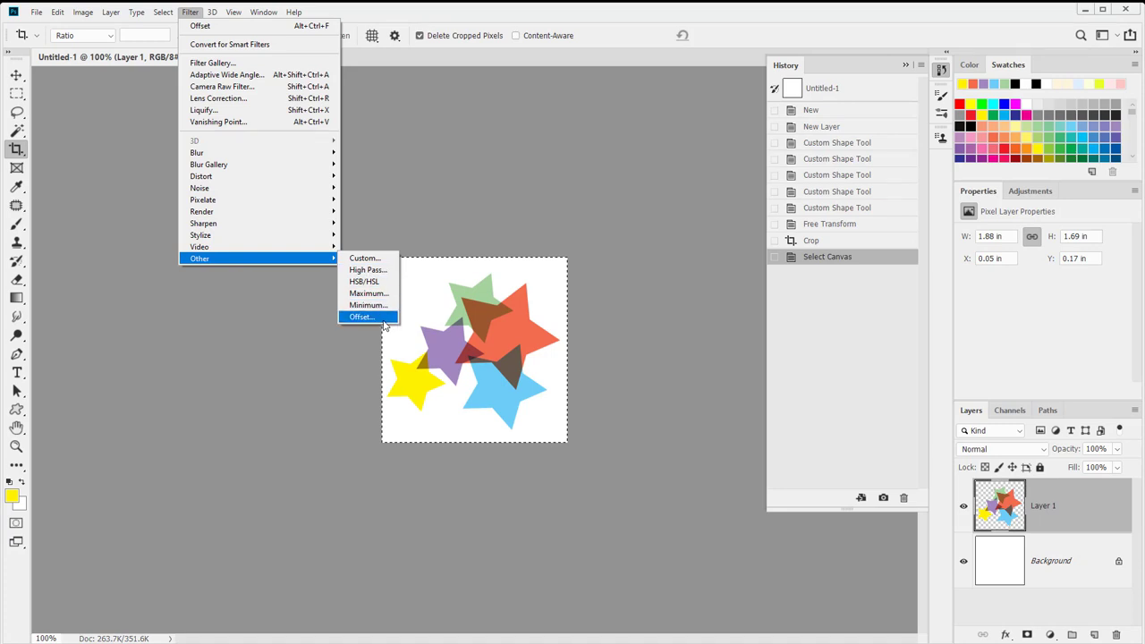
{"action": "left_click", "coordinate": [384, 327]}
{"action": "left_click", "coordinate": [835, 275]}
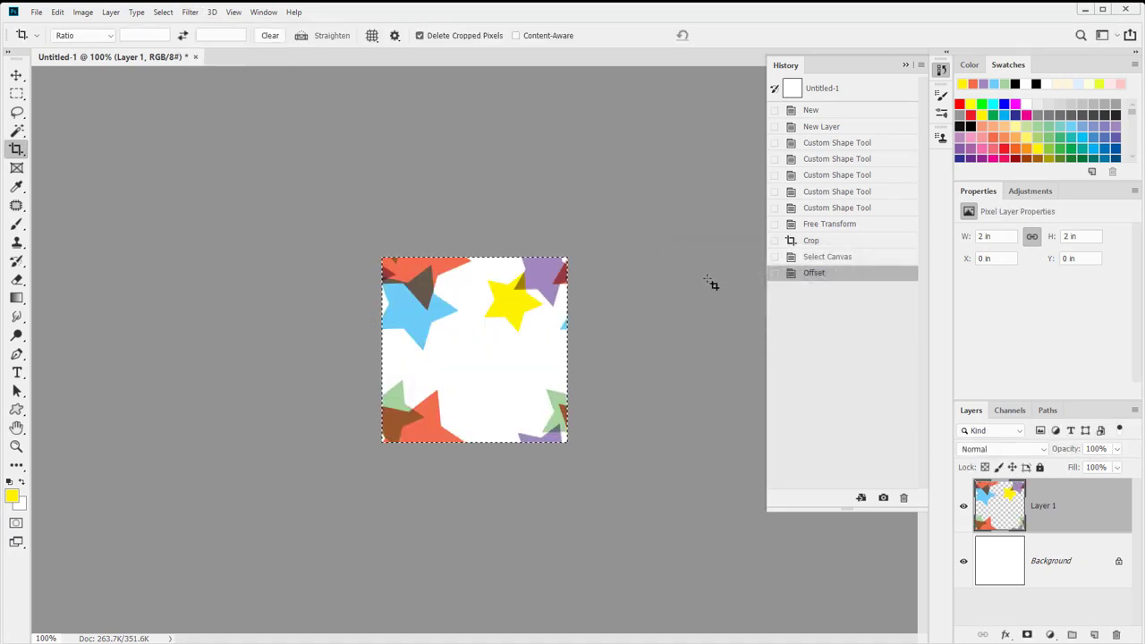
{"action": "key", "text": "ctrl+d"}
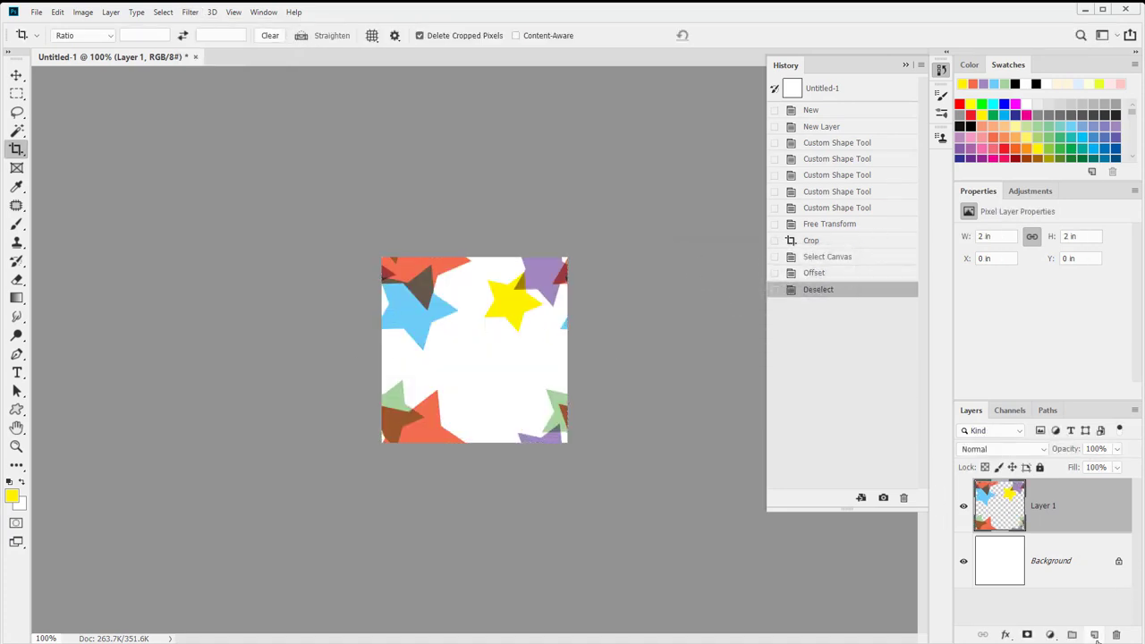
- Add a new layer and draw a large light blue star near the canvas centre and a smaller one at the lower left
{"action": "left_click", "coordinate": [1093, 634]}
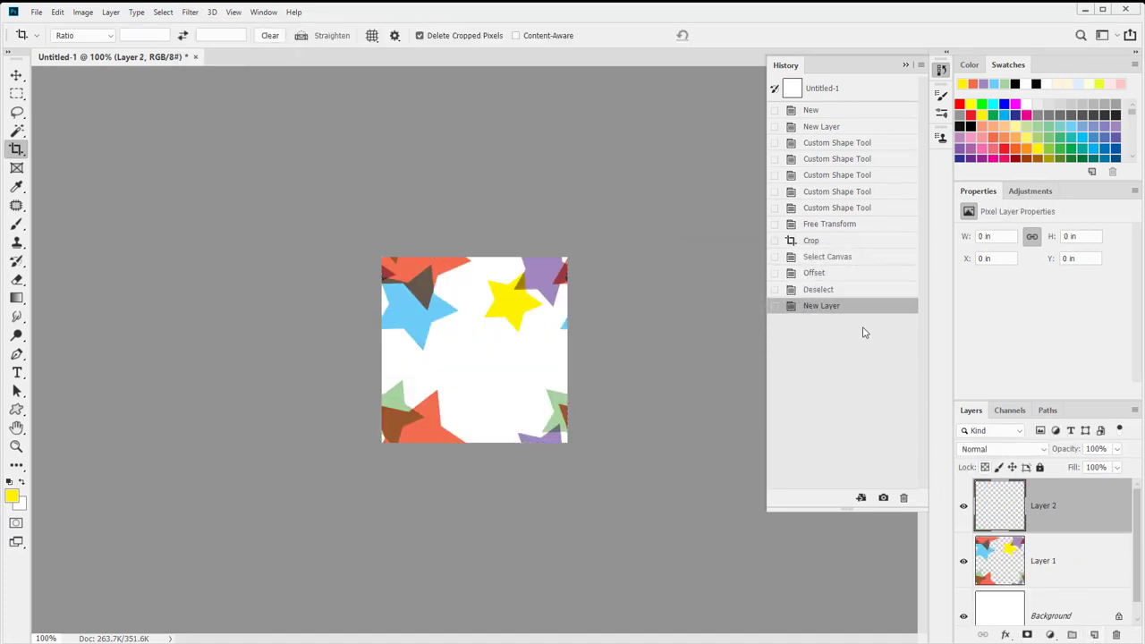
{"action": "left_click", "coordinate": [1071, 125]}
{"action": "left_click", "coordinate": [16, 409]}
{"action": "left_click_drag", "start_coordinate": [443, 306], "coordinate": [556, 405]}
{"action": "left_click_drag", "start_coordinate": [422, 383], "coordinate": [474, 440]}
- Draw two small pale yellow stars on the new layer, one in the canvas's upper-left part and one below the large blue star
{"action": "left_click", "coordinate": [1029, 139]}
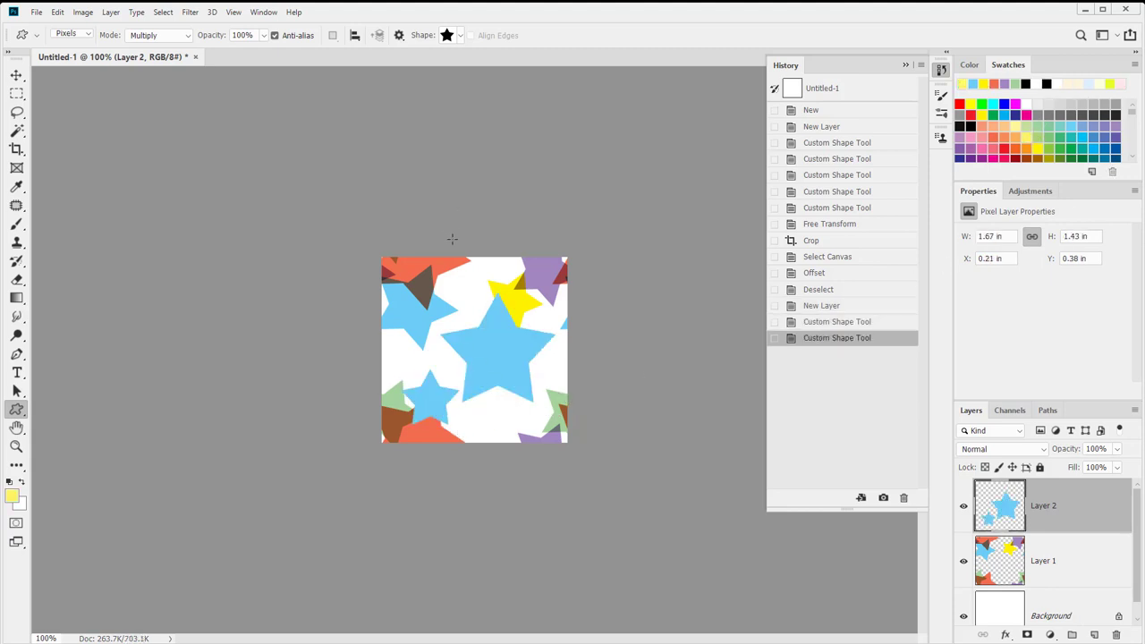
{"action": "left_click_drag", "start_coordinate": [418, 285], "coordinate": [458, 320]}
{"action": "left_click_drag", "start_coordinate": [491, 407], "coordinate": [522, 435]}
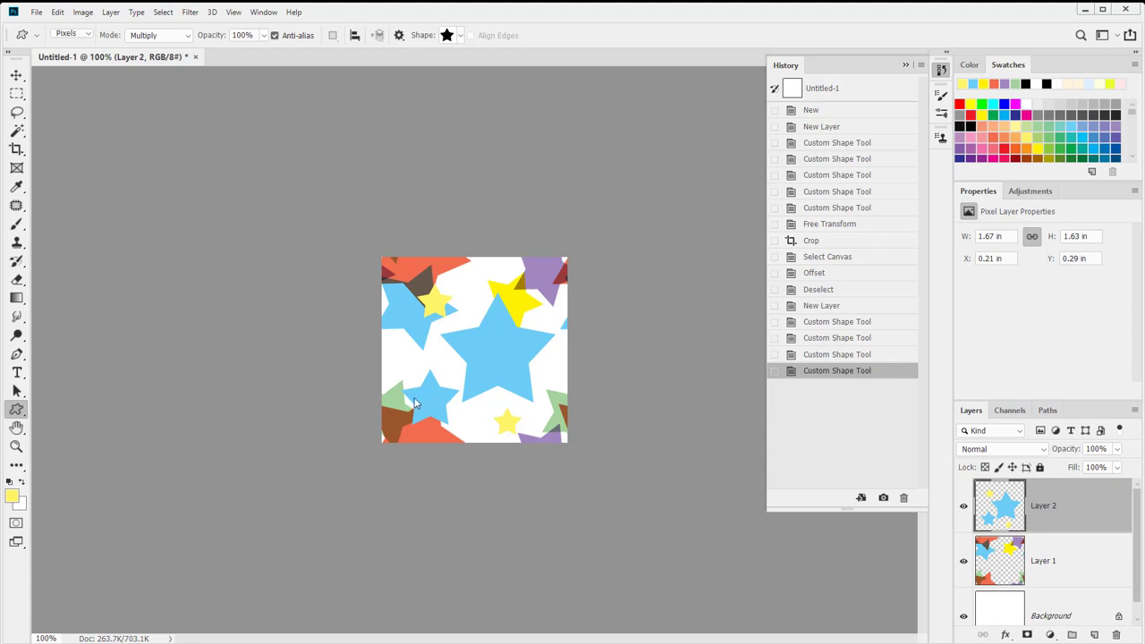
- Set the new layer's blend mode to Multiply and rotate its stars about 16.3° counterclockwise
{"action": "left_click", "coordinate": [998, 450]}
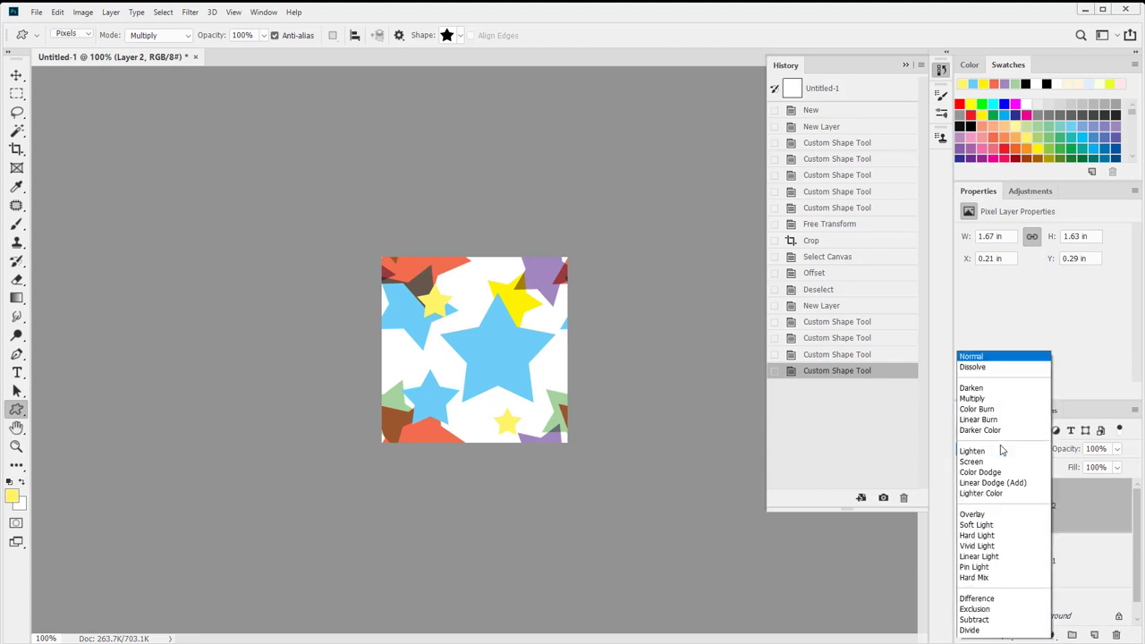
{"action": "left_click", "coordinate": [1006, 348]}
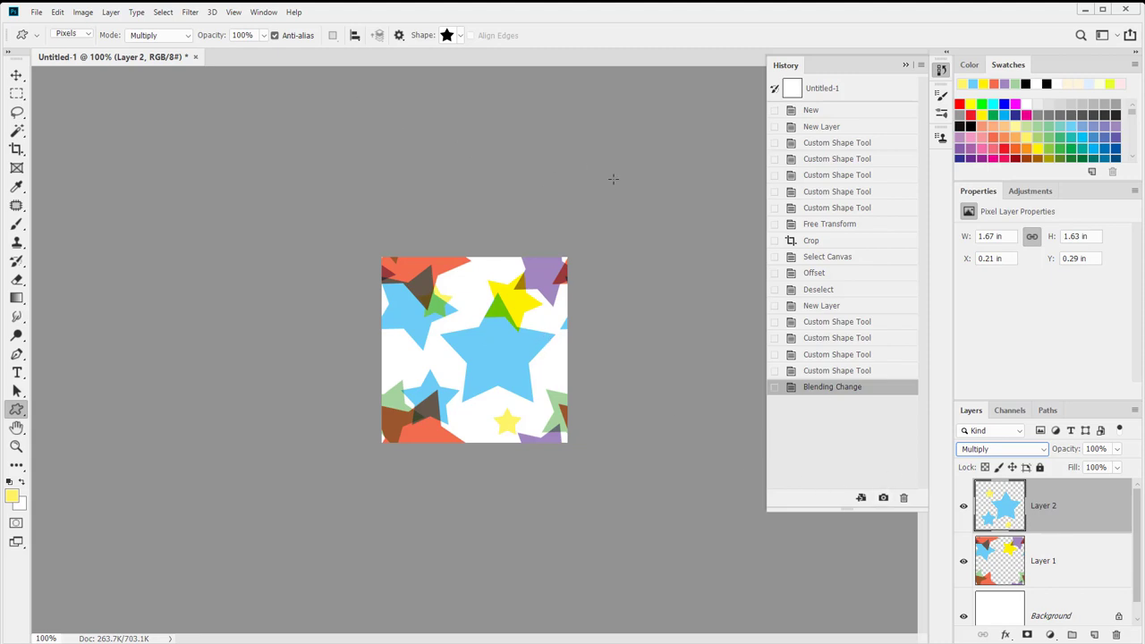
{"action": "key", "text": "ctrl+t"}
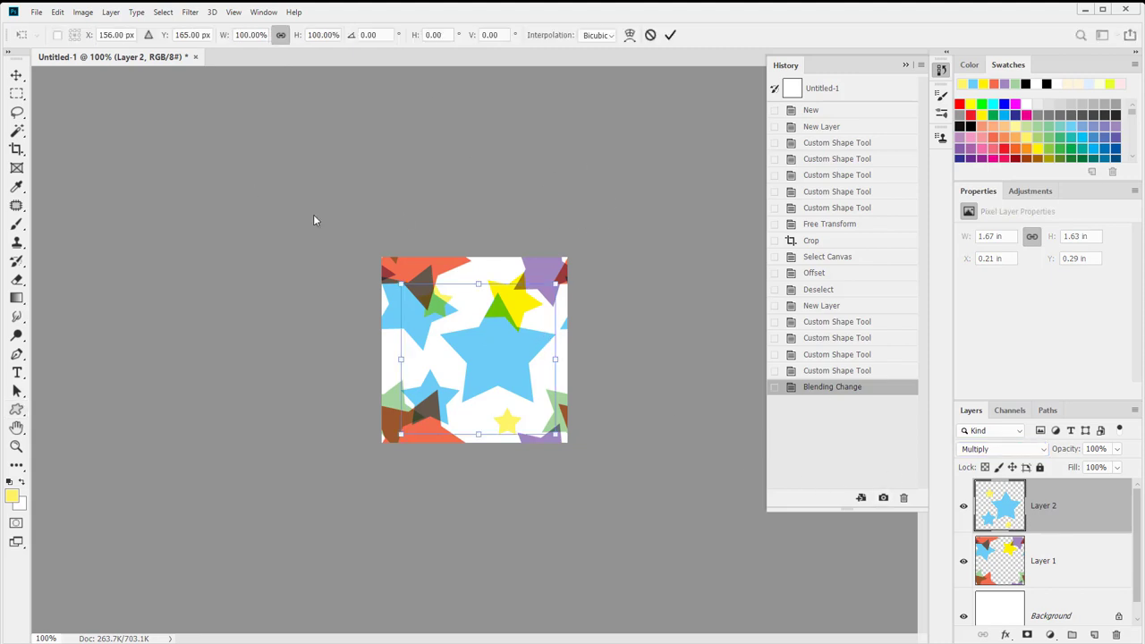
{"action": "left_click_drag", "start_coordinate": [580, 265], "coordinate": [542, 261]}
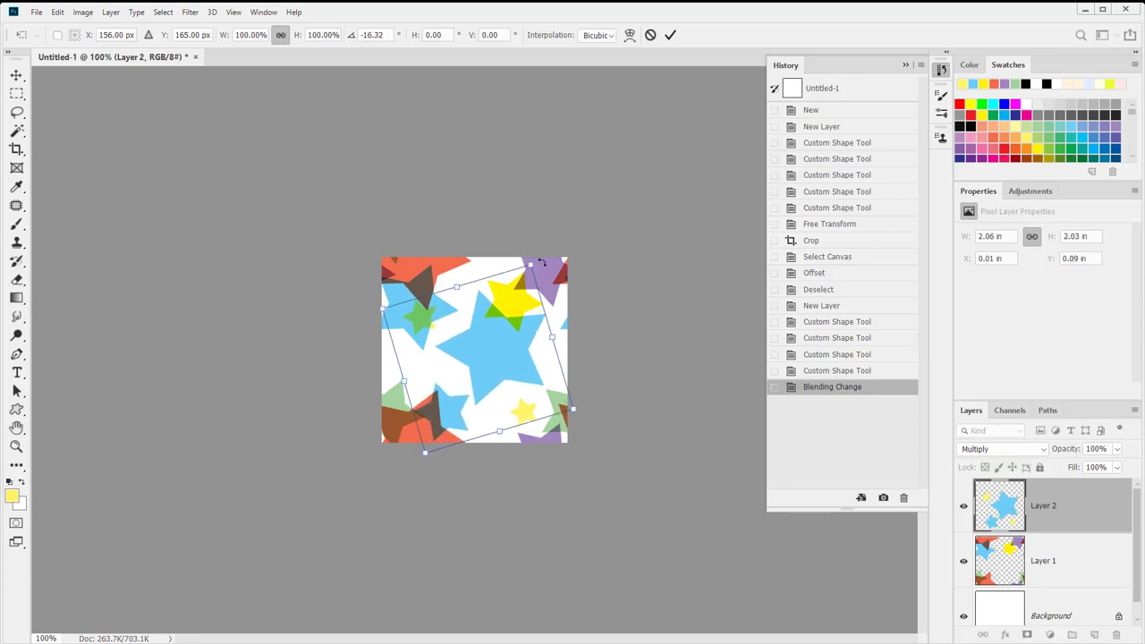
{"action": "key", "text": "Return"}
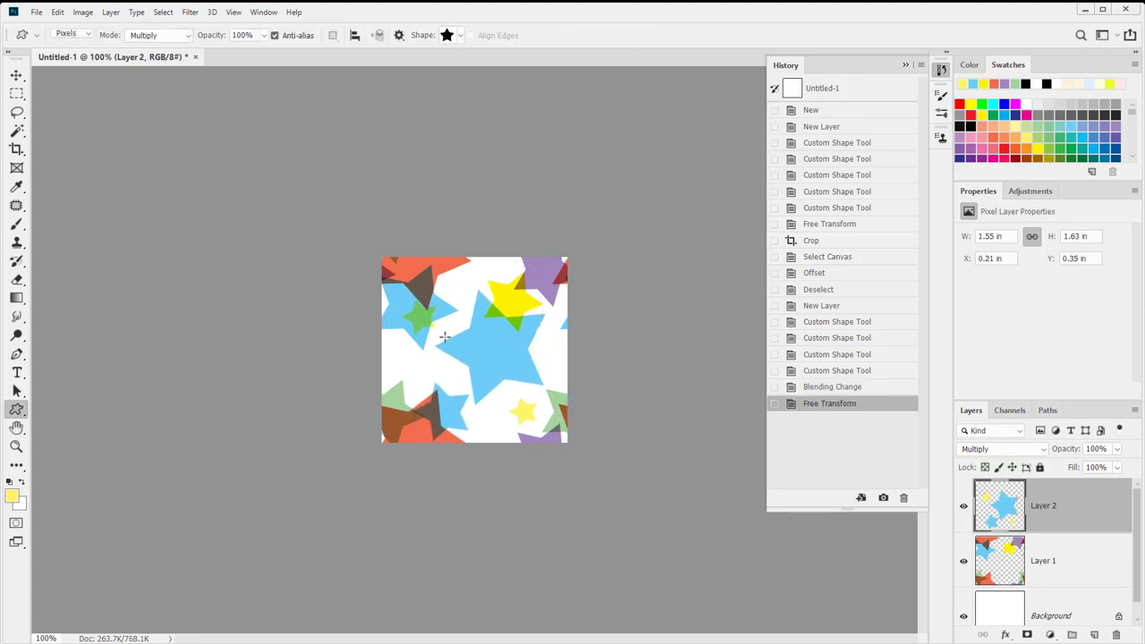
- Move the new layer's stars slightly upward and merge the layer down into the first star layer
{"action": "key", "text": "v"}
{"action": "left_click_drag", "start_coordinate": [523, 355], "coordinate": [524, 346]}
{"action": "key", "text": "ctrl+e"}
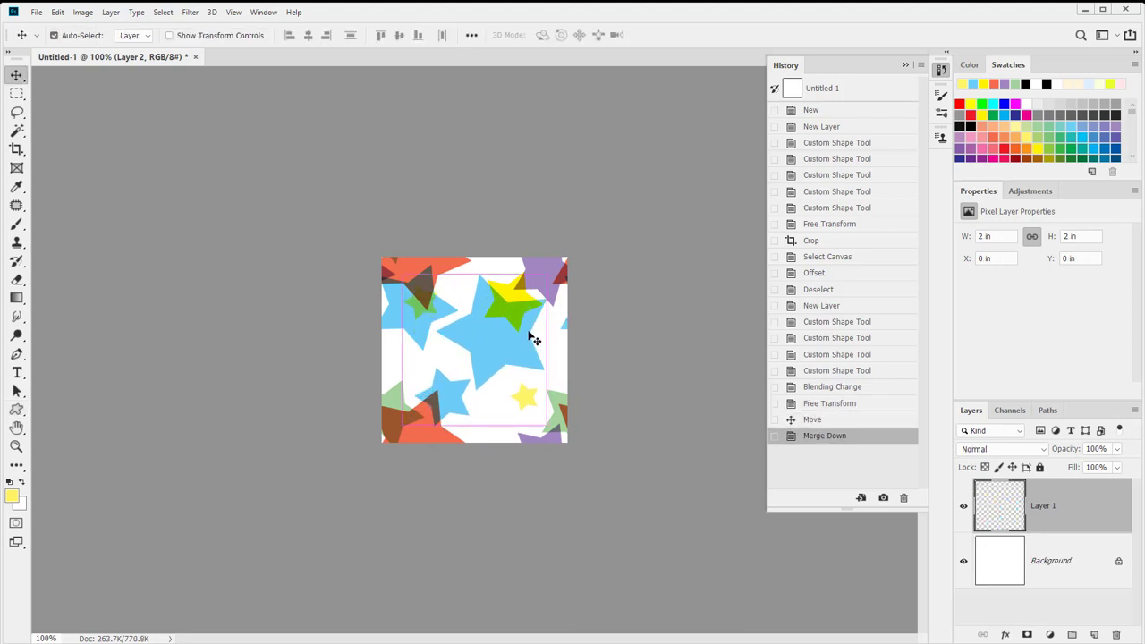
{"action": "left_click", "coordinate": [267, 14]}
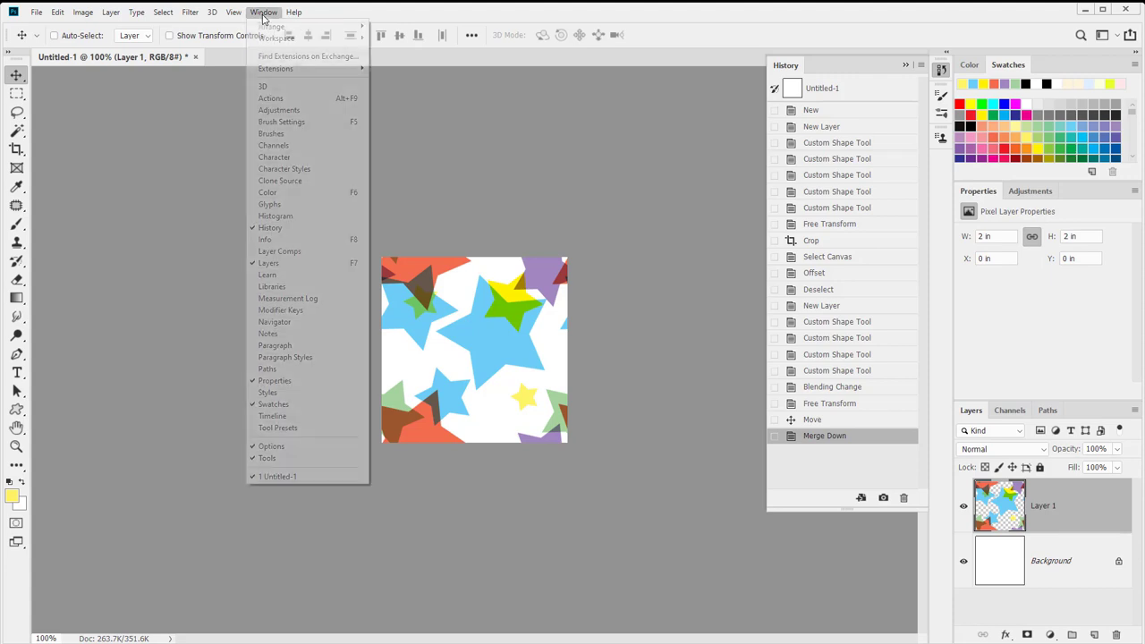
{"action": "mouse_move", "coordinate": [235, 16]}
{"action": "mouse_move", "coordinate": [190, 12]}
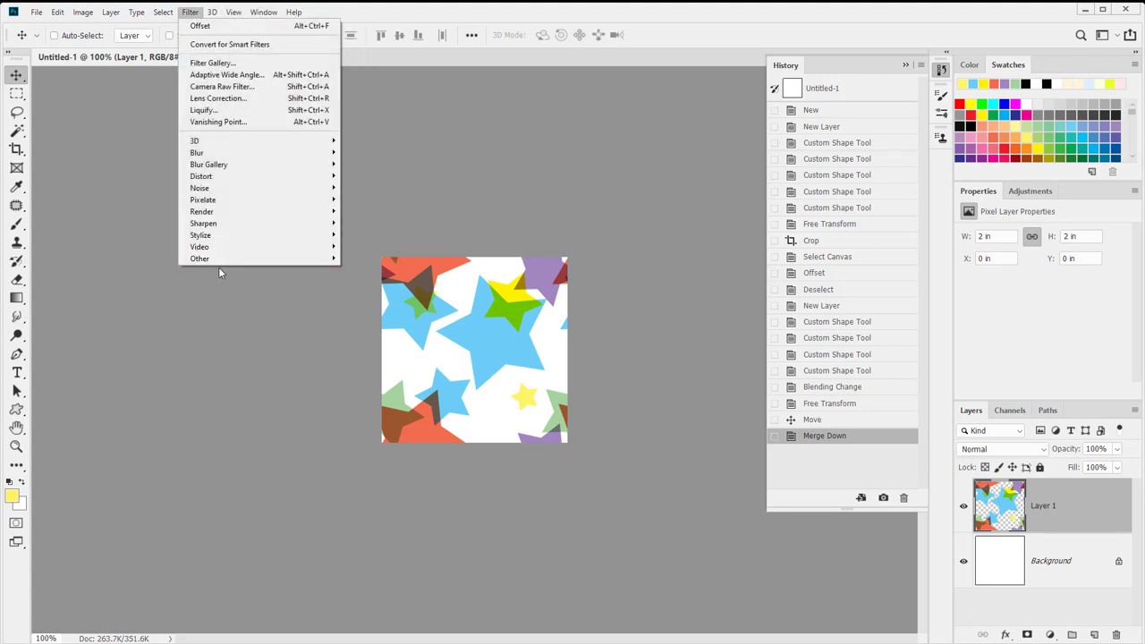
{"action": "mouse_move", "coordinate": [214, 261]}
{"action": "left_click", "coordinate": [360, 316]}
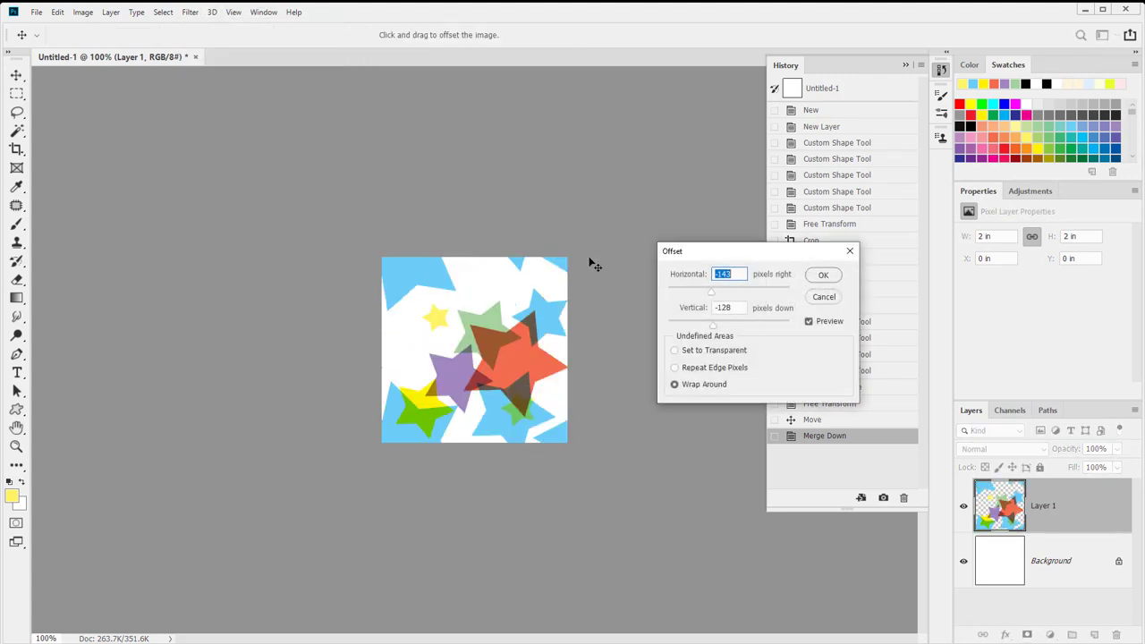
{"action": "left_click_drag", "start_coordinate": [712, 293], "coordinate": [816, 295]}
{"action": "left_click", "coordinate": [821, 297]}
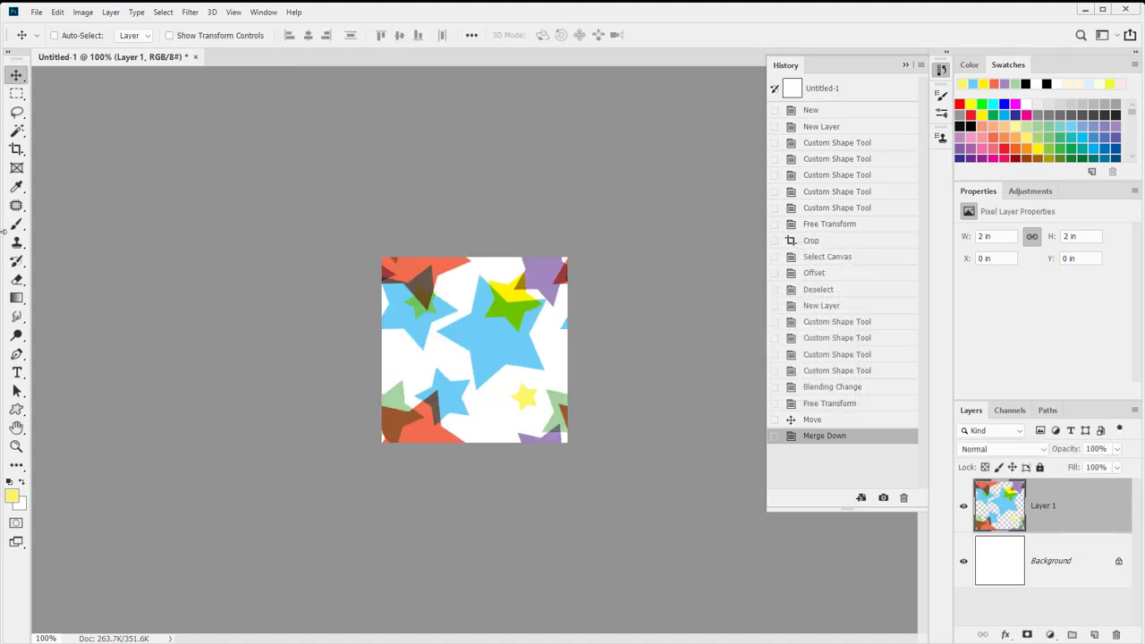
- Crop the merged star design to the canvas bounds, deleting the pixels outside
{"action": "left_click", "coordinate": [17, 149]}
{"action": "key", "text": "Return"}
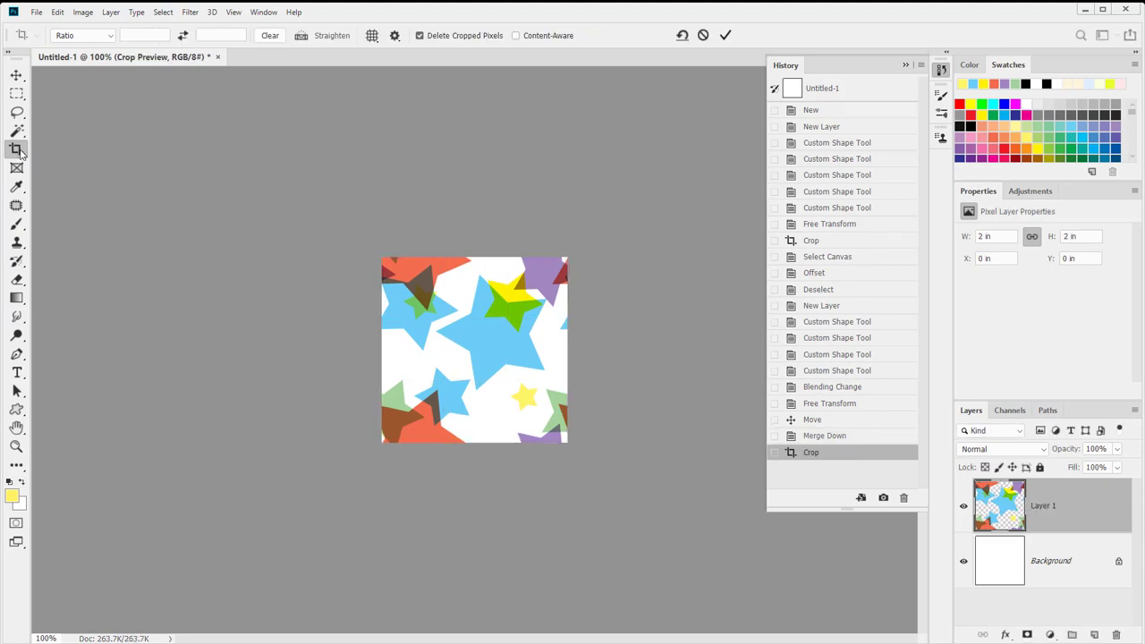
{"action": "left_click", "coordinate": [233, 13]}
{"action": "mouse_move", "coordinate": [190, 12]}
{"action": "mouse_move", "coordinate": [269, 259]}
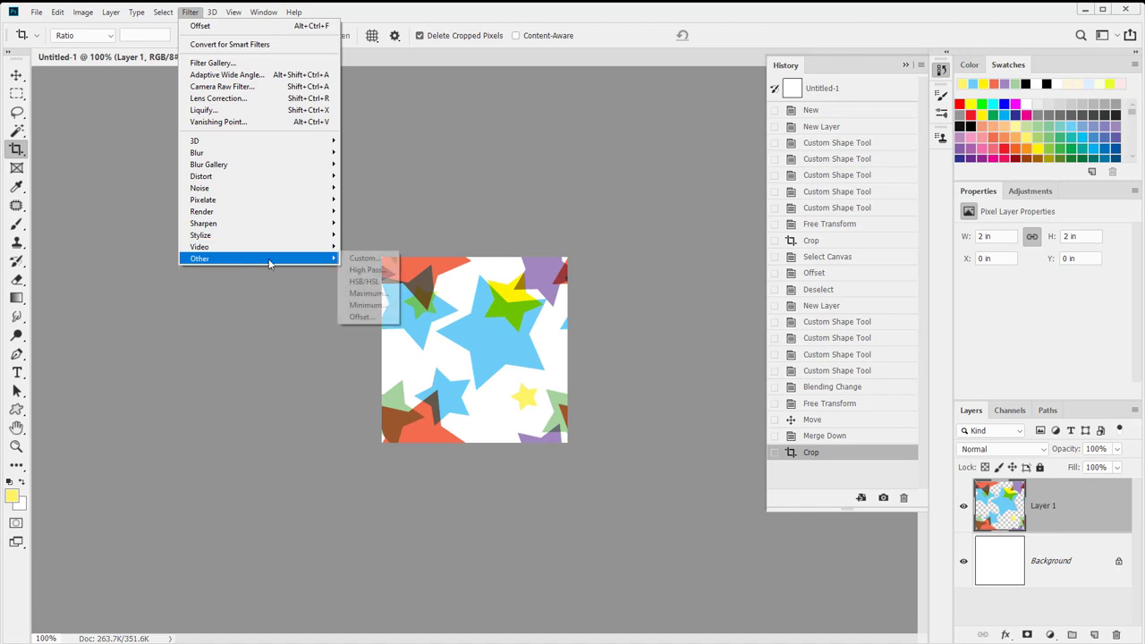
{"action": "left_click", "coordinate": [361, 316]}
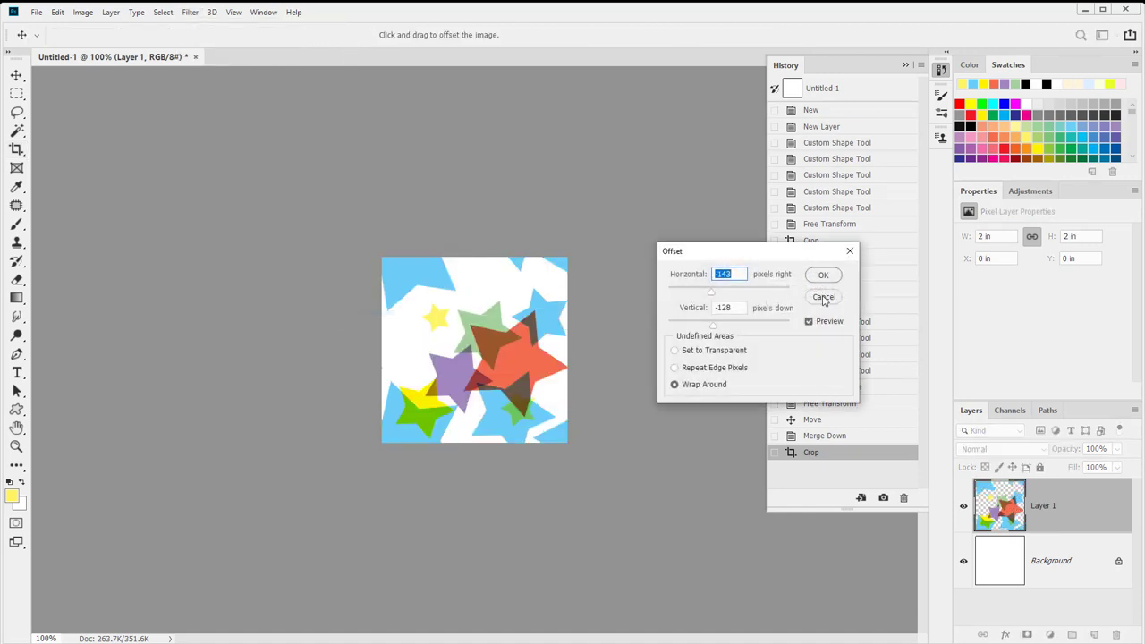
{"action": "left_click", "coordinate": [823, 298]}
- Try offsetting the whole tile by -51 pixels horizontally and -224 pixels vertically with wrap-around
{"action": "key", "text": "ctrl+a"}
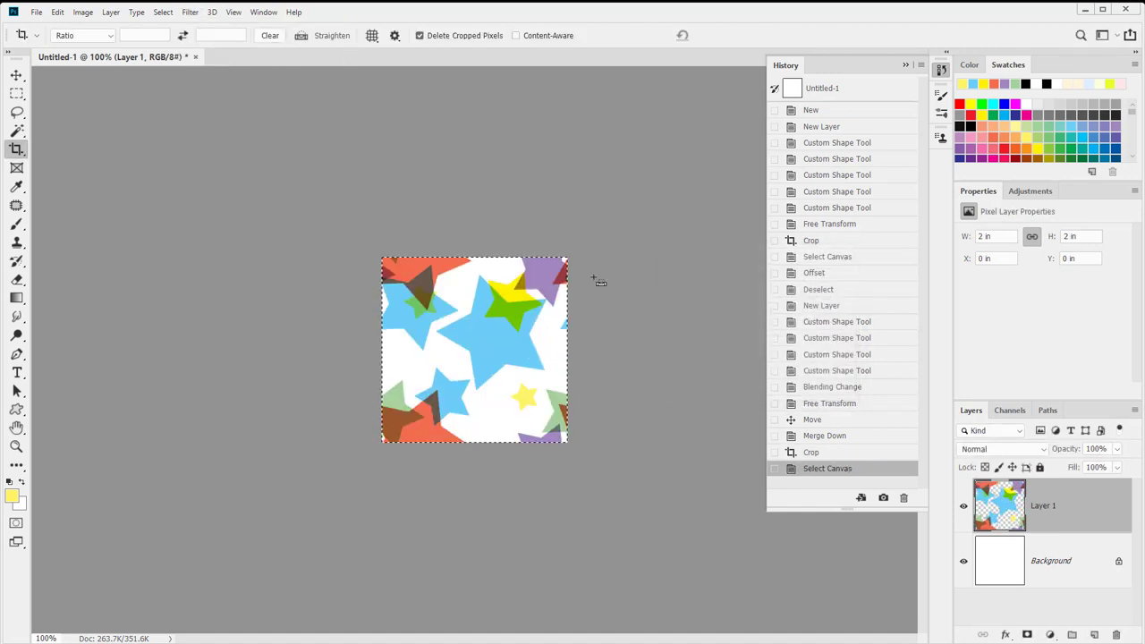
{"action": "left_click", "coordinate": [190, 12]}
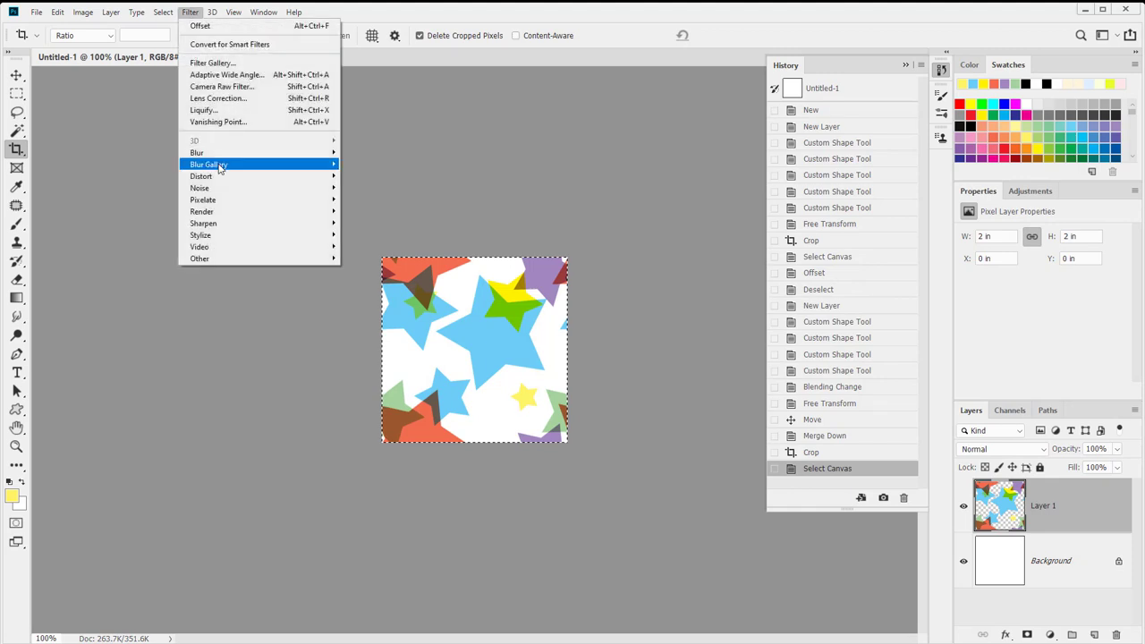
{"action": "mouse_move", "coordinate": [225, 257]}
{"action": "left_click", "coordinate": [390, 319]}
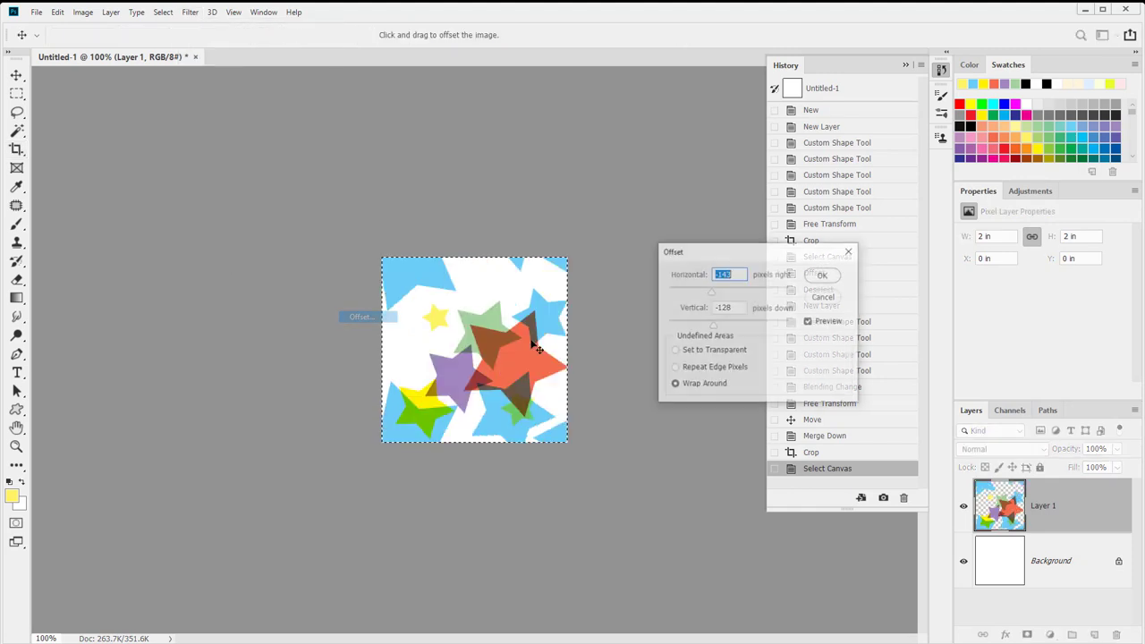
{"action": "left_click_drag", "start_coordinate": [710, 295], "coordinate": [699, 327]}
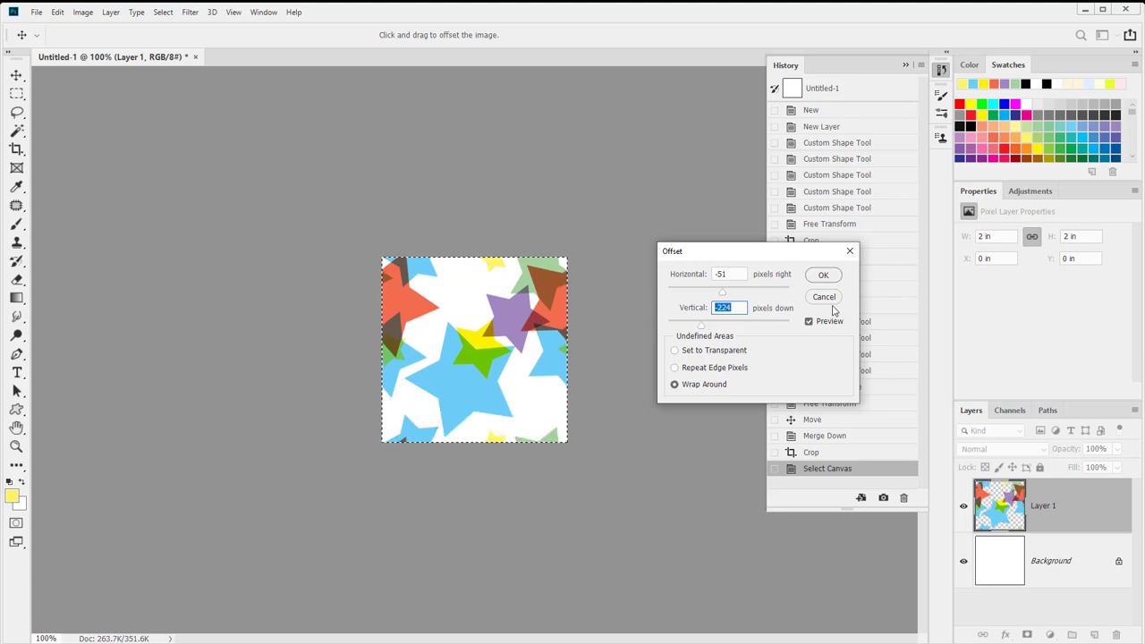
{"action": "left_click", "coordinate": [823, 297]}
{"action": "left_click", "coordinate": [999, 505], "text": "ctrl"}
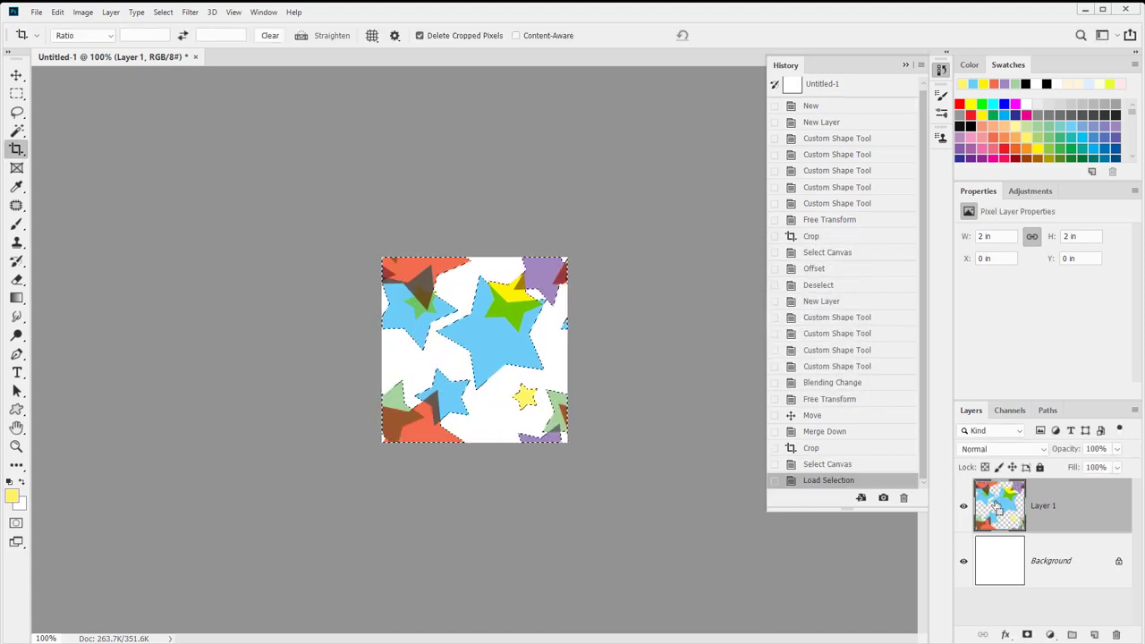
{"action": "key", "text": "ctrl+d"}
{"action": "key", "text": "ctrl+a"}
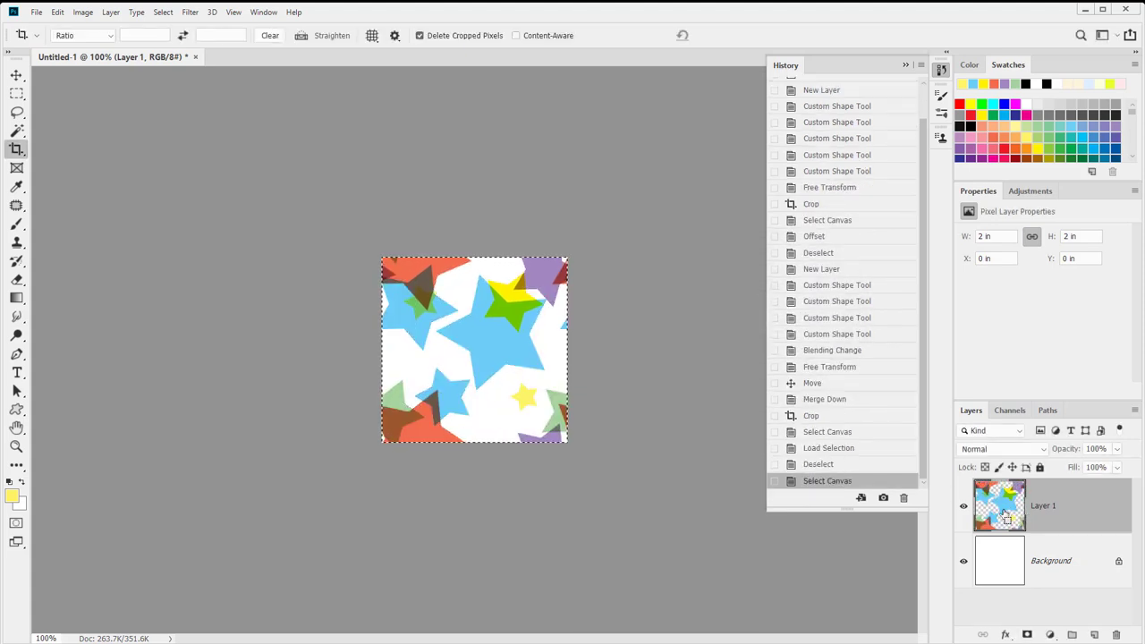
{"action": "left_click", "coordinate": [622, 334]}
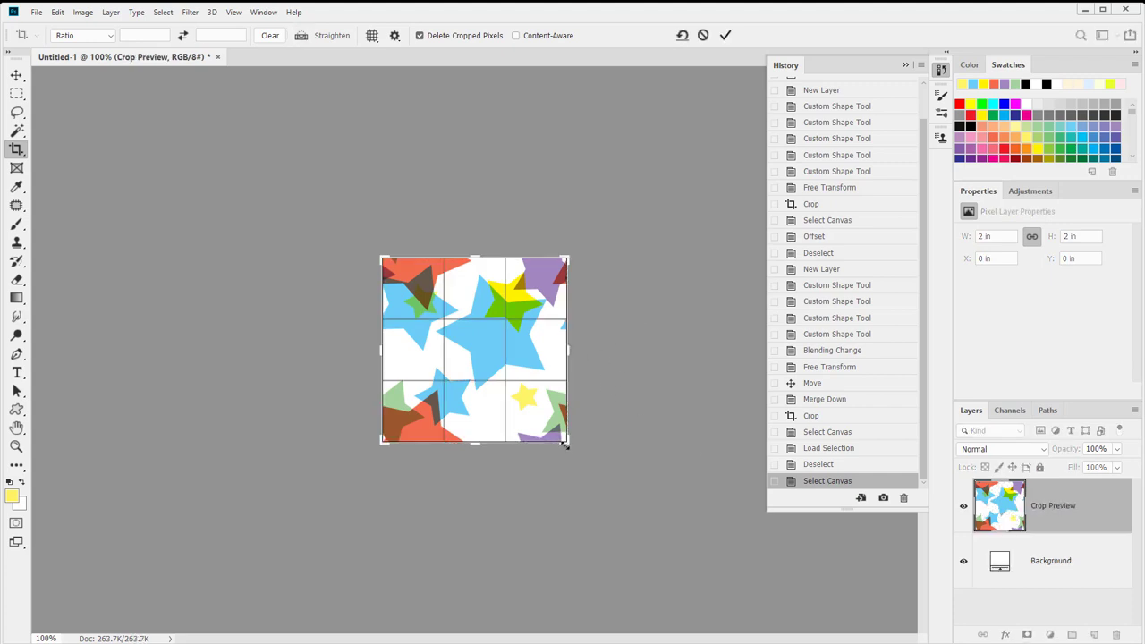
{"action": "left_click_drag", "start_coordinate": [564, 442], "coordinate": [701, 540]}
{"action": "left_click_drag", "start_coordinate": [393, 303], "coordinate": [541, 409]}
{"action": "key", "text": "Escape"}
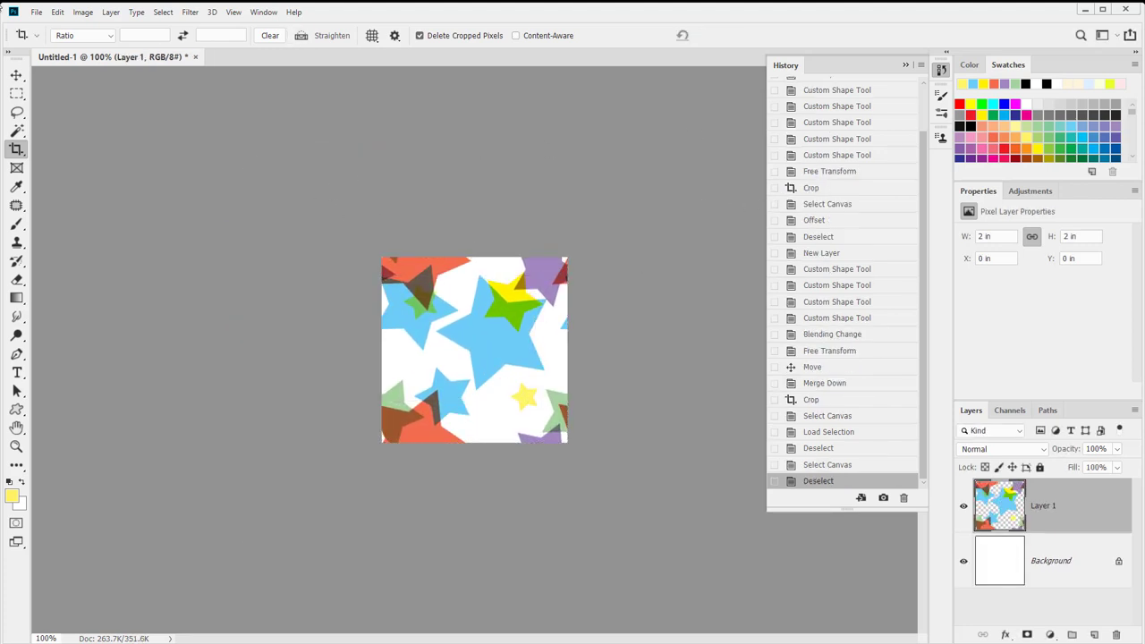
- Draw a bright yellow star on Layer 1, overlapping the two blue stars left of the canvas centre
{"action": "left_click", "coordinate": [16, 409]}
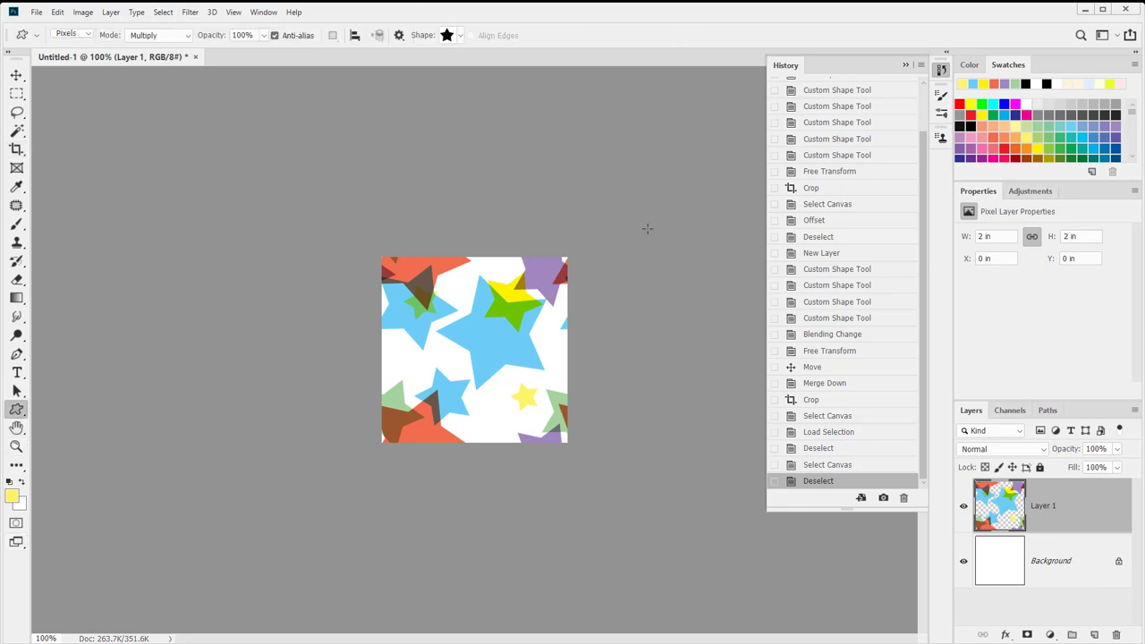
{"action": "left_click", "coordinate": [1032, 148]}
{"action": "left_click_drag", "start_coordinate": [411, 318], "coordinate": [504, 393]}
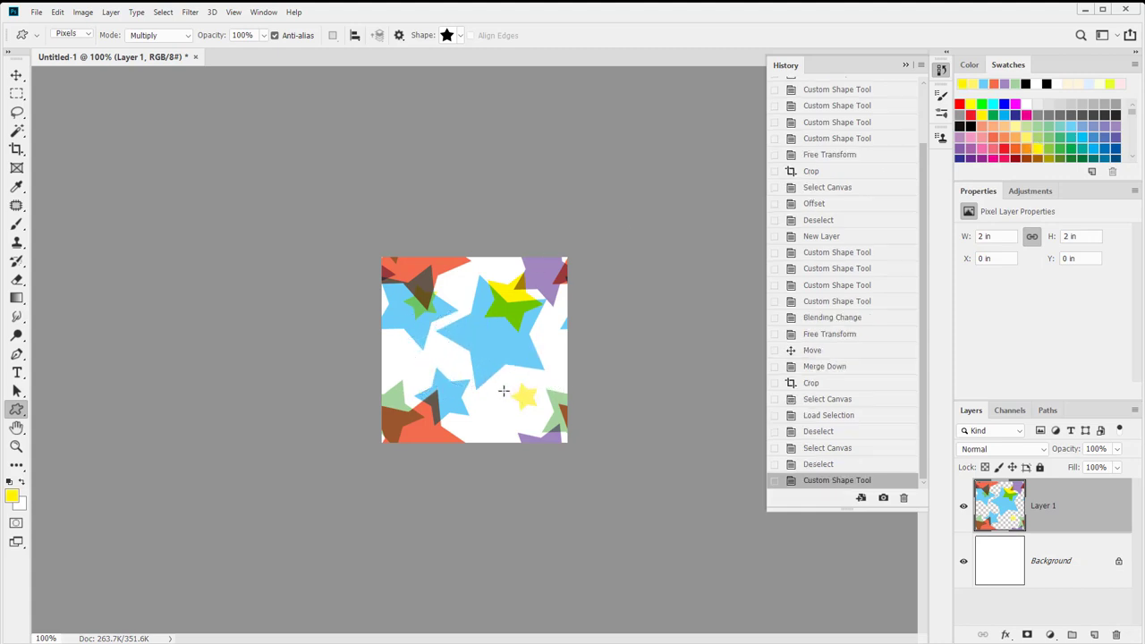
- Draw a large purple star over the small pale yellow star, a small purple star near the upper centre, and a small orange star near the left edge
{"action": "left_click", "coordinate": [1111, 125]}
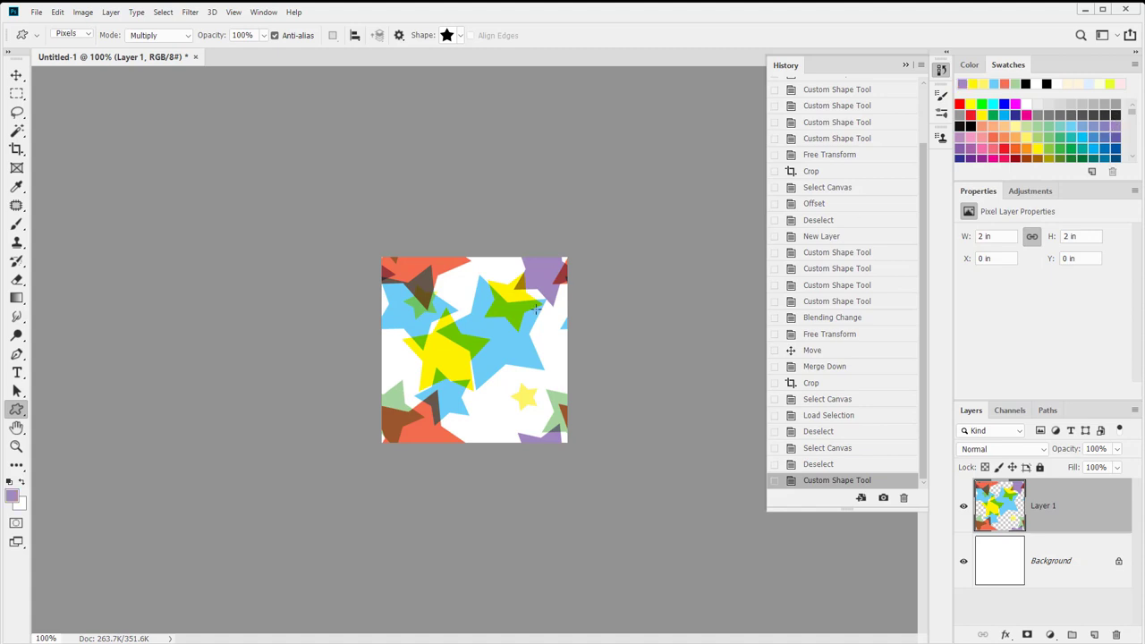
{"action": "left_click_drag", "start_coordinate": [465, 316], "coordinate": [556, 421]}
{"action": "left_click_drag", "start_coordinate": [439, 270], "coordinate": [494, 315]}
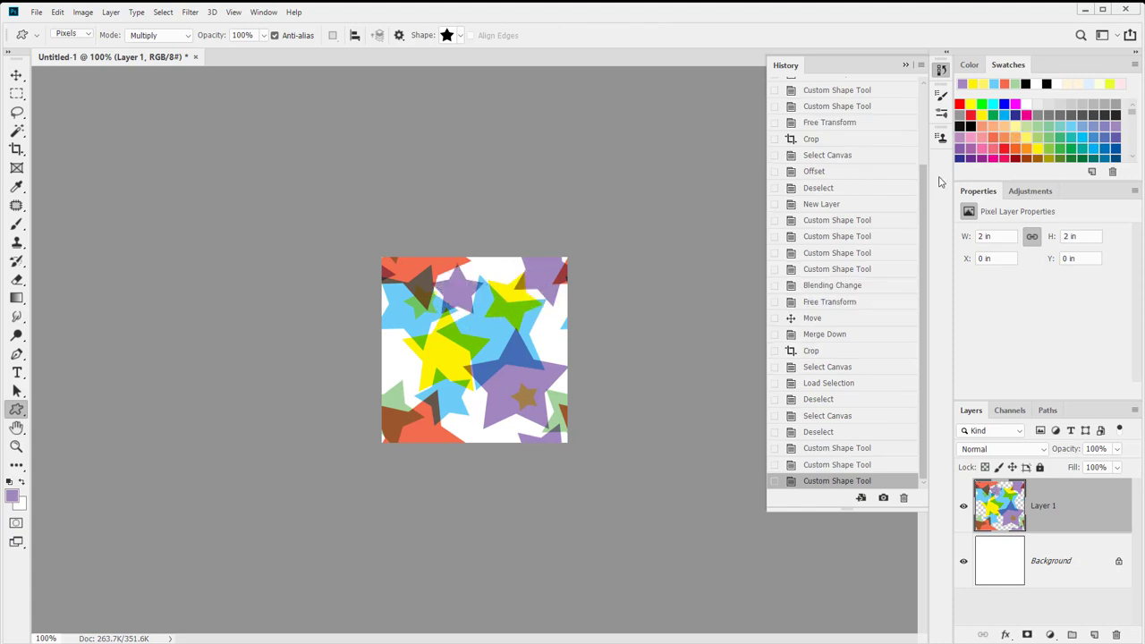
{"action": "left_click", "coordinate": [970, 126]}
{"action": "left_click_drag", "start_coordinate": [392, 340], "coordinate": [439, 401]}
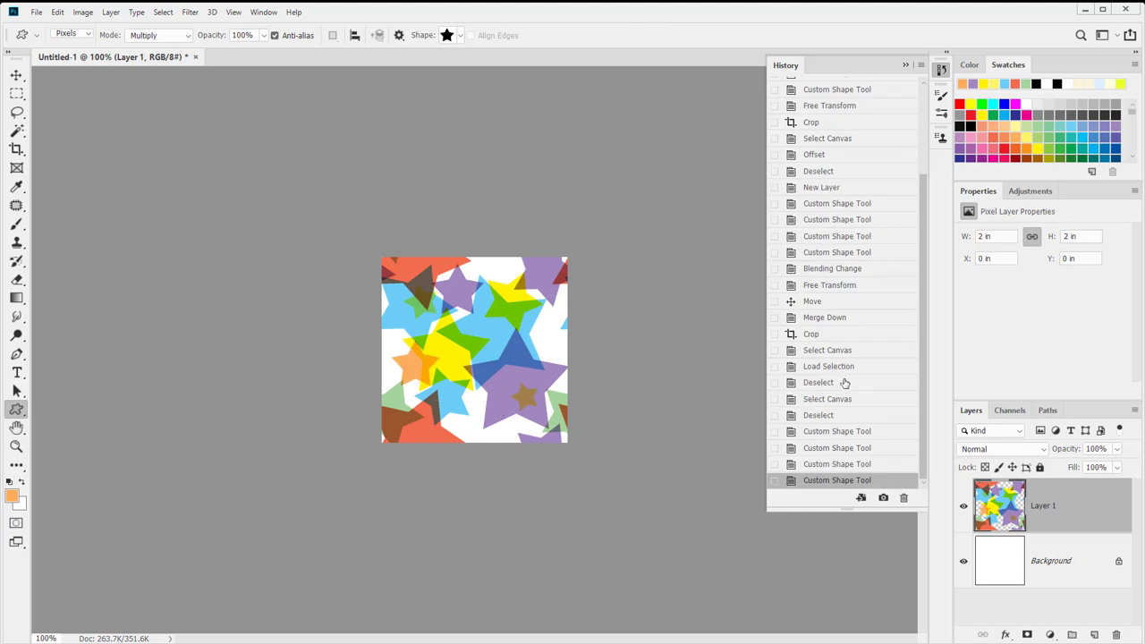
- Select the entire canvas and define it as a pattern named Star Pattern
{"action": "key", "text": "ctrl+a"}
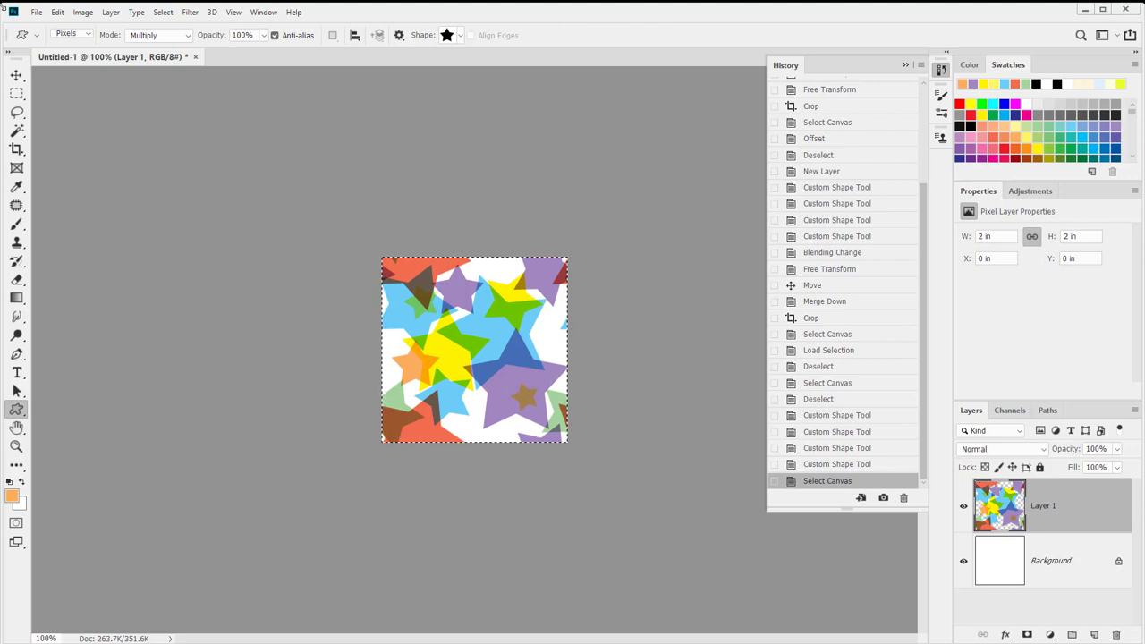
{"action": "left_click", "coordinate": [59, 13]}
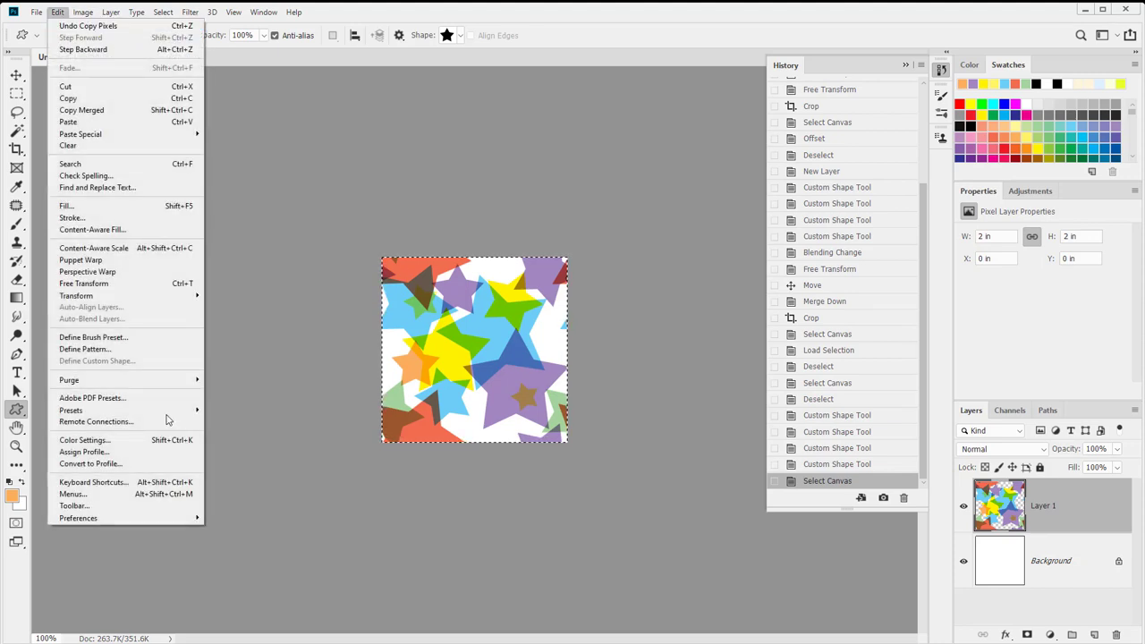
{"action": "left_click", "coordinate": [143, 349]}
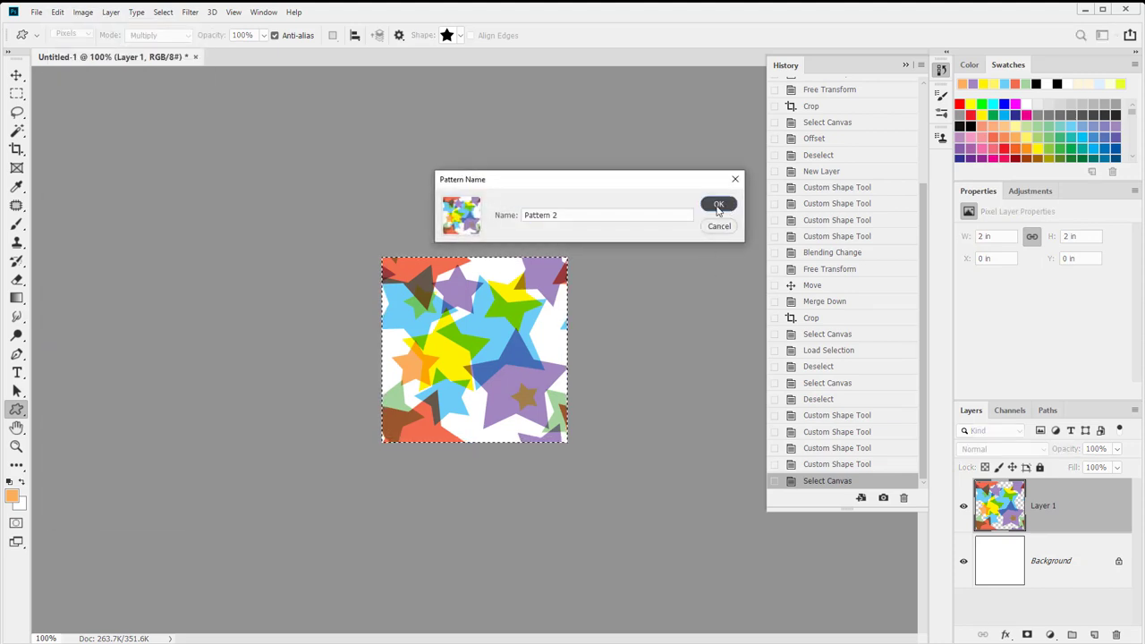
{"action": "left_click", "coordinate": [643, 218]}
{"action": "key", "text": "ctrl+a"}
{"action": "type", "text": "St"}
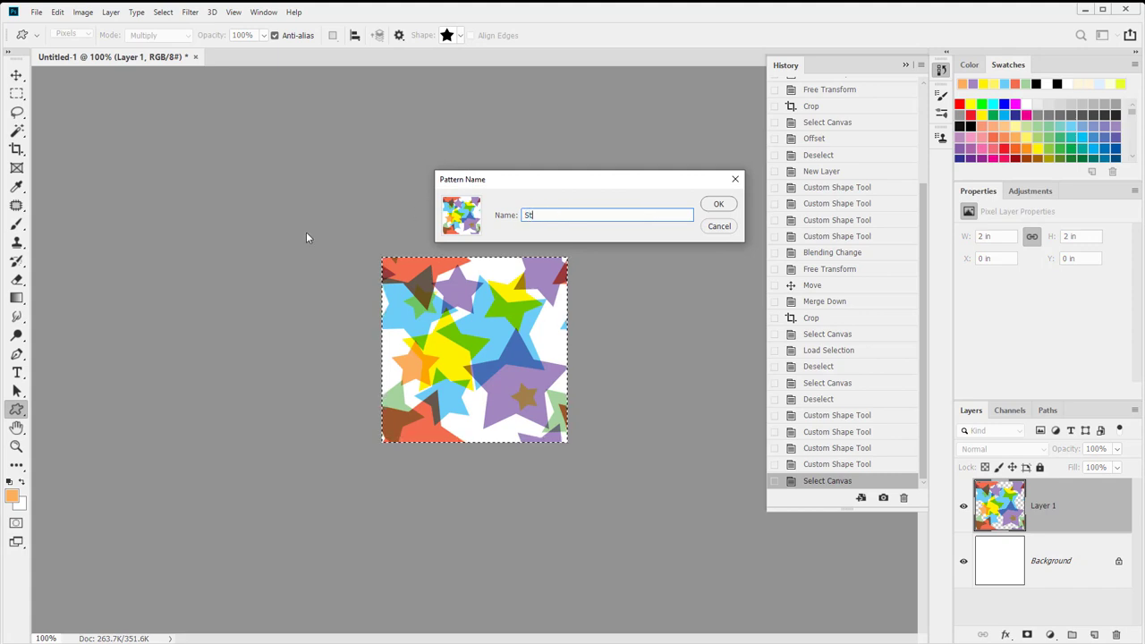
{"action": "type", "text": "ar Pattern"}
{"action": "key", "text": "Return"}
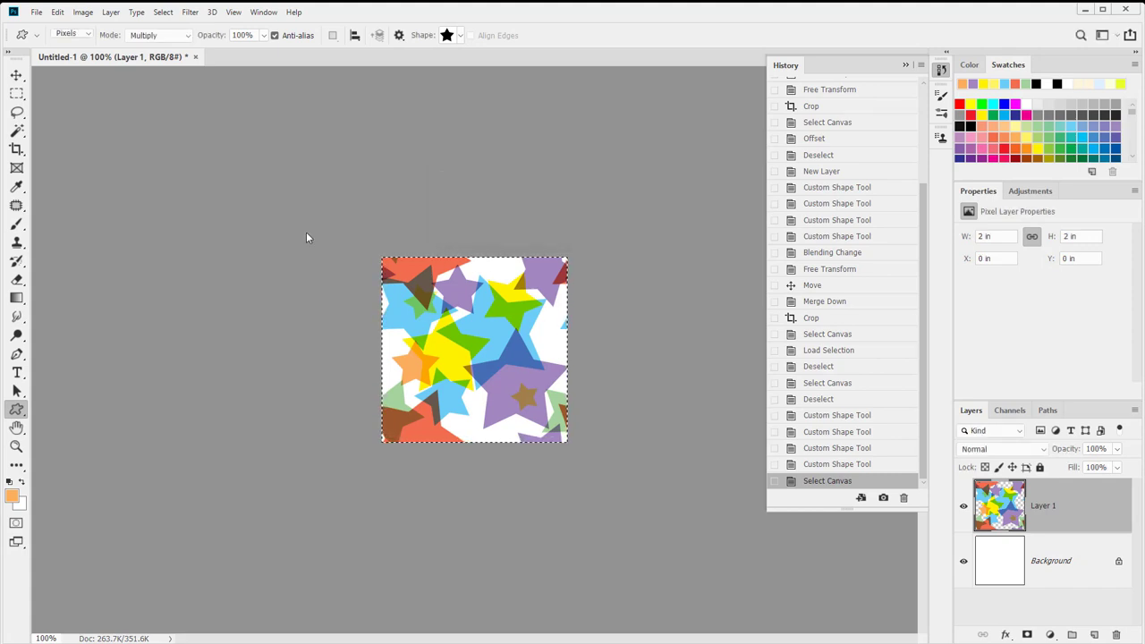
- Create a new white RGB document 12 inches wide and 10 inches high at 300 pixels/inch
{"action": "key", "text": "ctrl+n"}
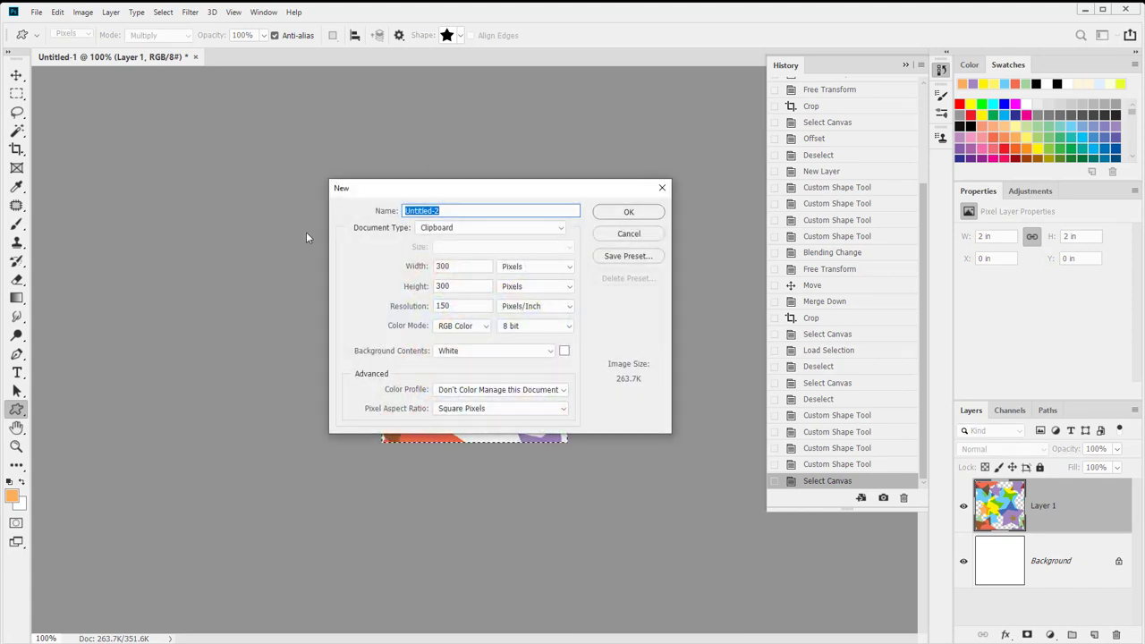
{"action": "left_click", "coordinate": [523, 266]}
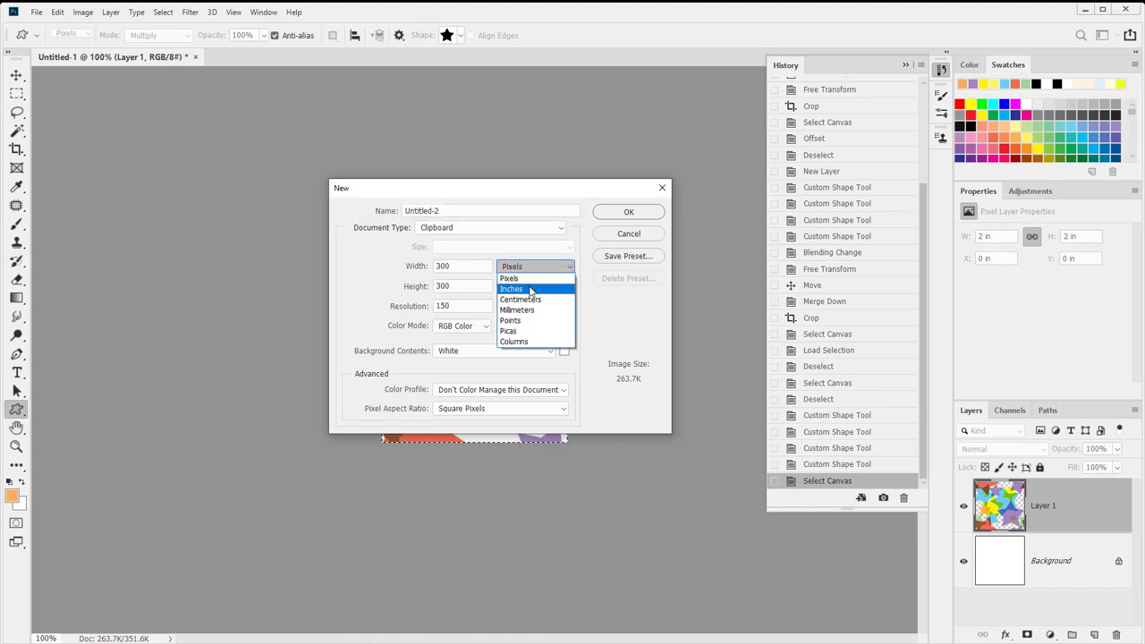
{"action": "left_click", "coordinate": [514, 278]}
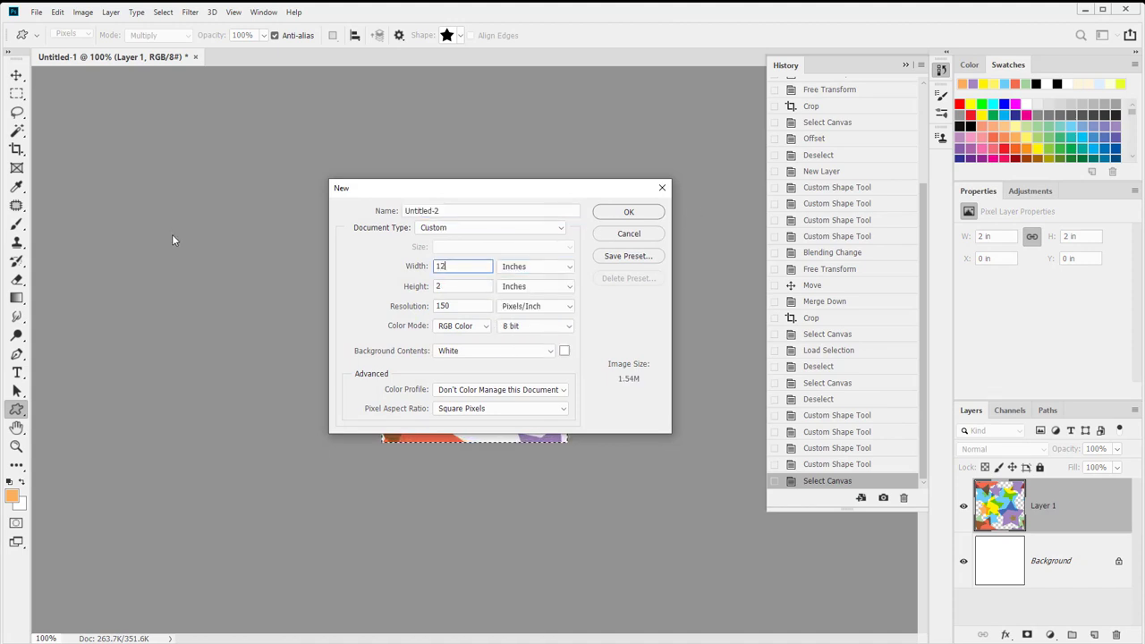
{"action": "key", "text": "Tab"}
{"action": "key", "text": "Tab"}
{"action": "type", "text": "10"}
{"action": "key", "text": "Tab"}
{"action": "key", "text": "Tab"}
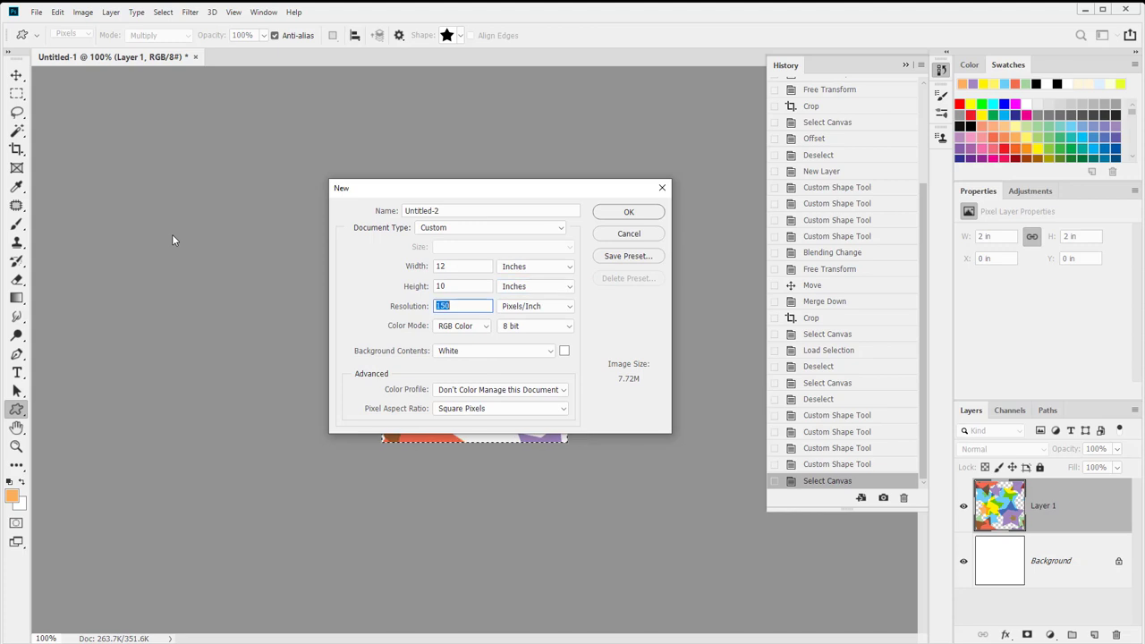
{"action": "type", "text": "300"}
{"action": "key", "text": "Return"}
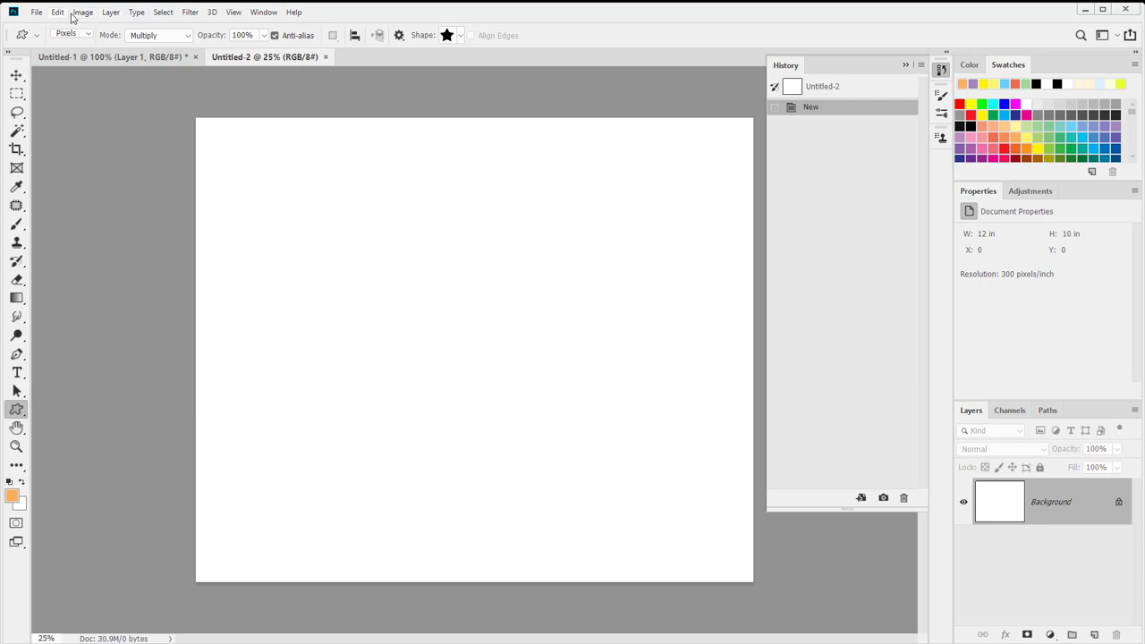
- Add a pattern fill layer using the star pattern at 100% scale
{"action": "left_click", "coordinate": [1053, 634]}
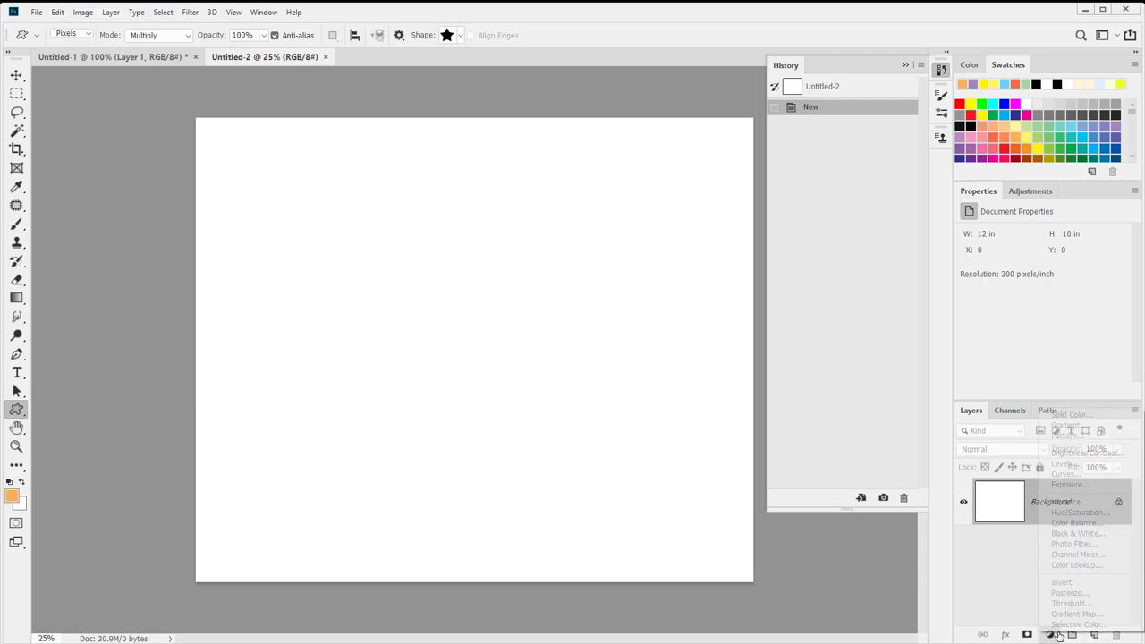
{"action": "left_click", "coordinate": [1073, 435]}
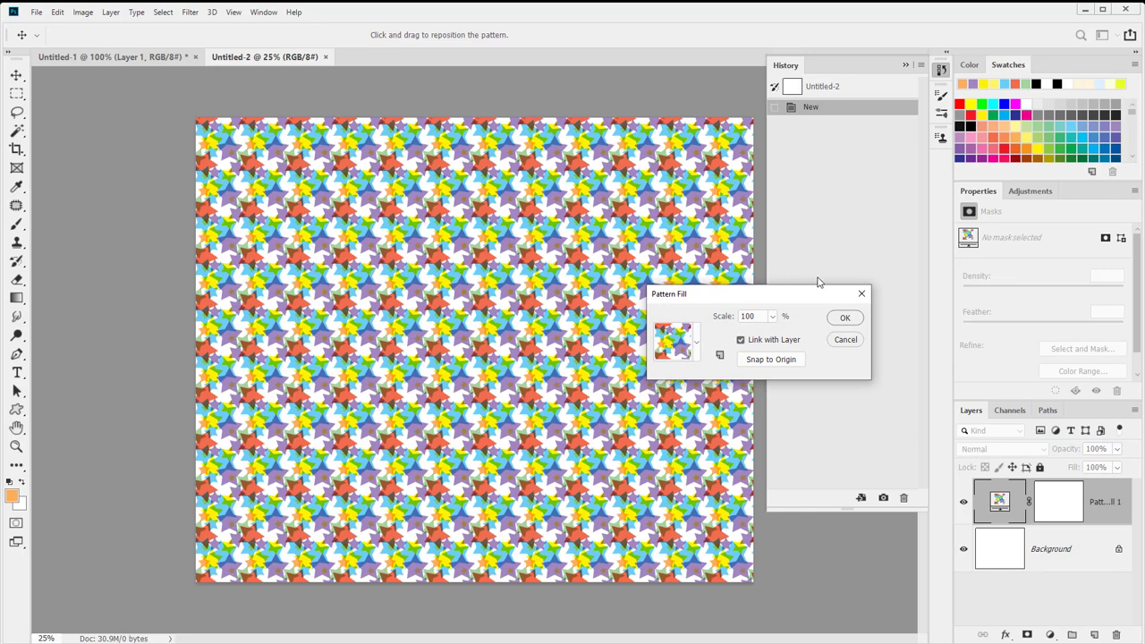
{"action": "left_click", "coordinate": [845, 318]}
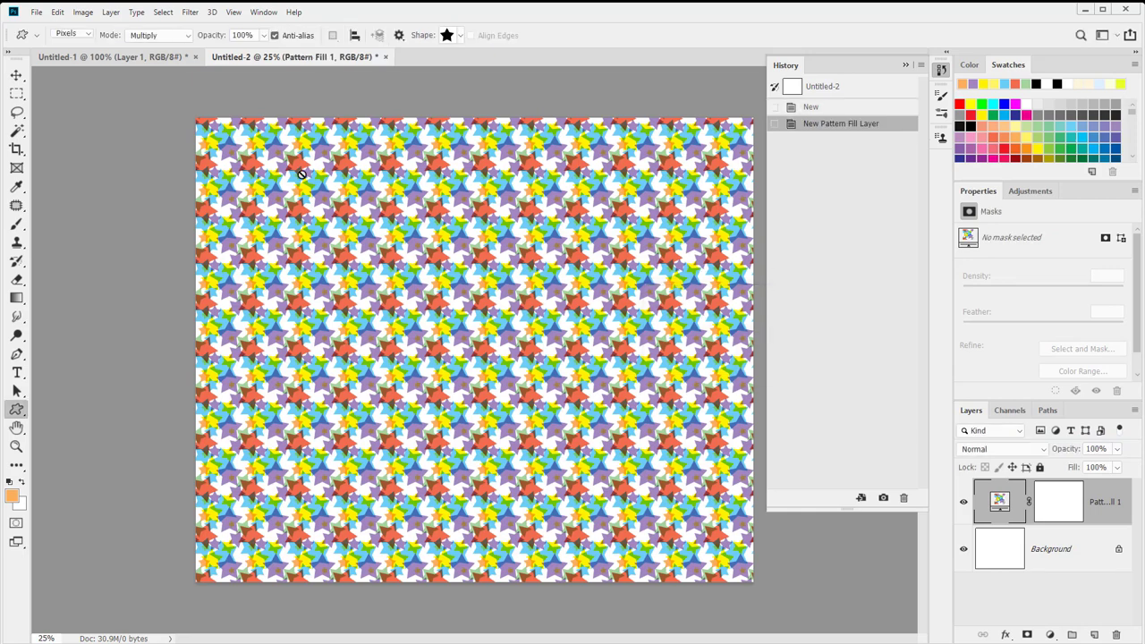
- In the Untitled-1 tile document, sample the orange-red star colour, clear the selection, and draw a star about 0.96 in wide on a new layer
{"action": "left_click", "coordinate": [119, 56]}
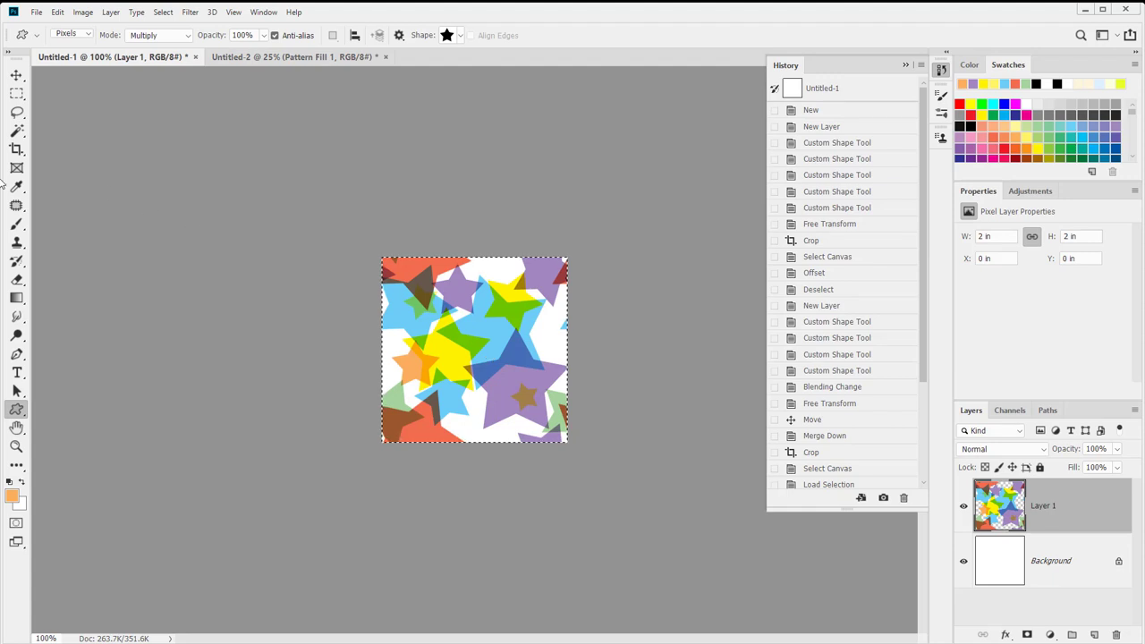
{"action": "key", "text": "i"}
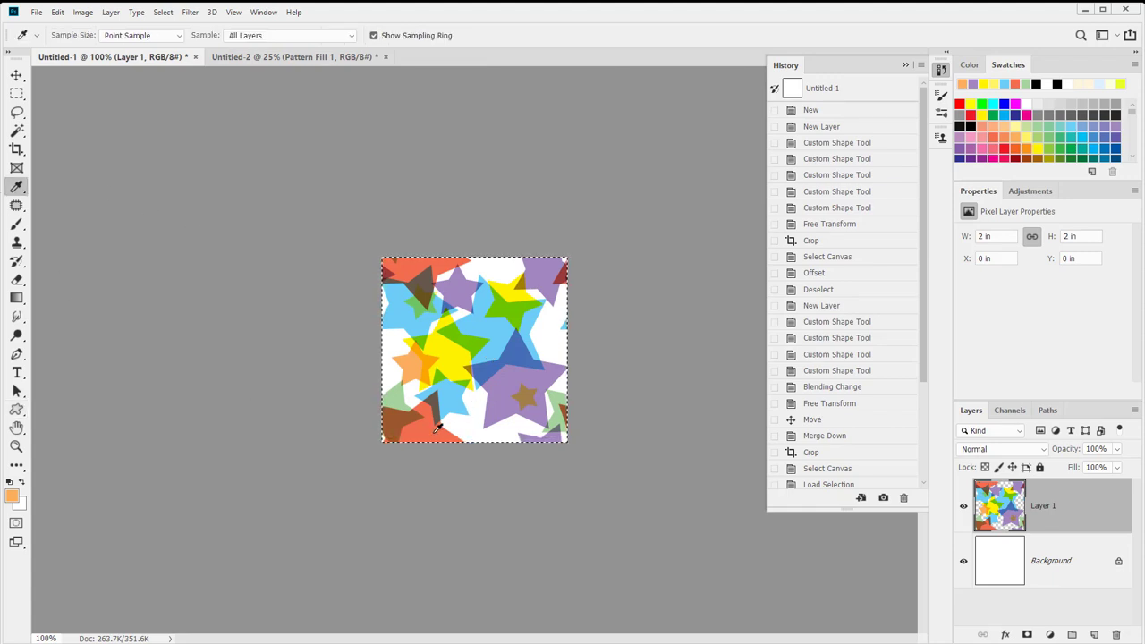
{"action": "left_click", "coordinate": [435, 431]}
{"action": "key", "text": "ctrl+d"}
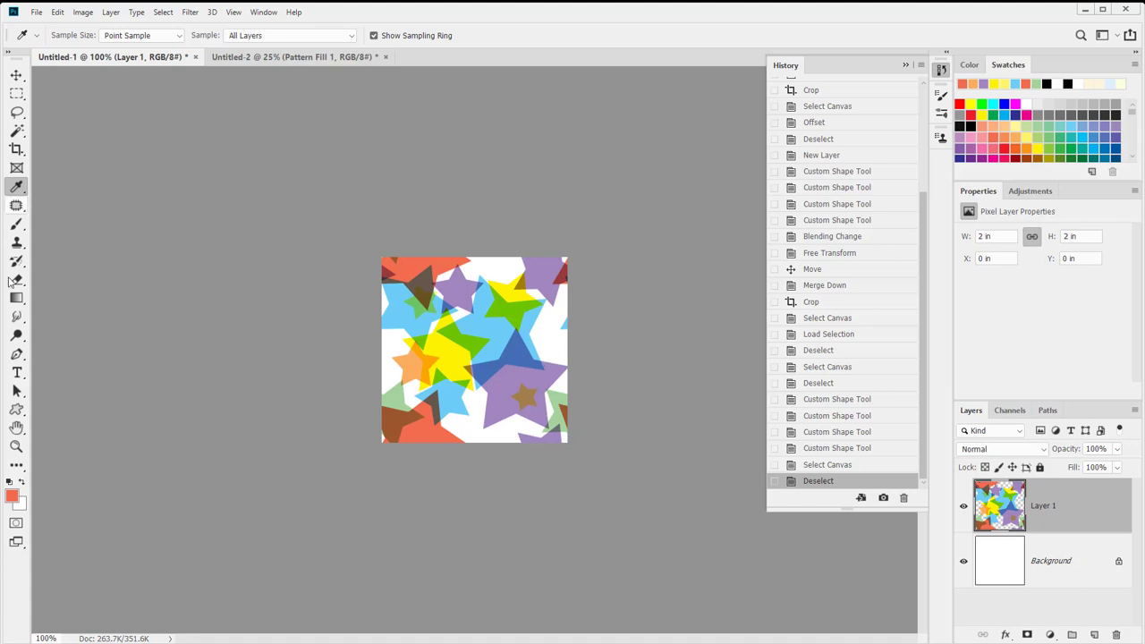
{"action": "left_click", "coordinate": [16, 408]}
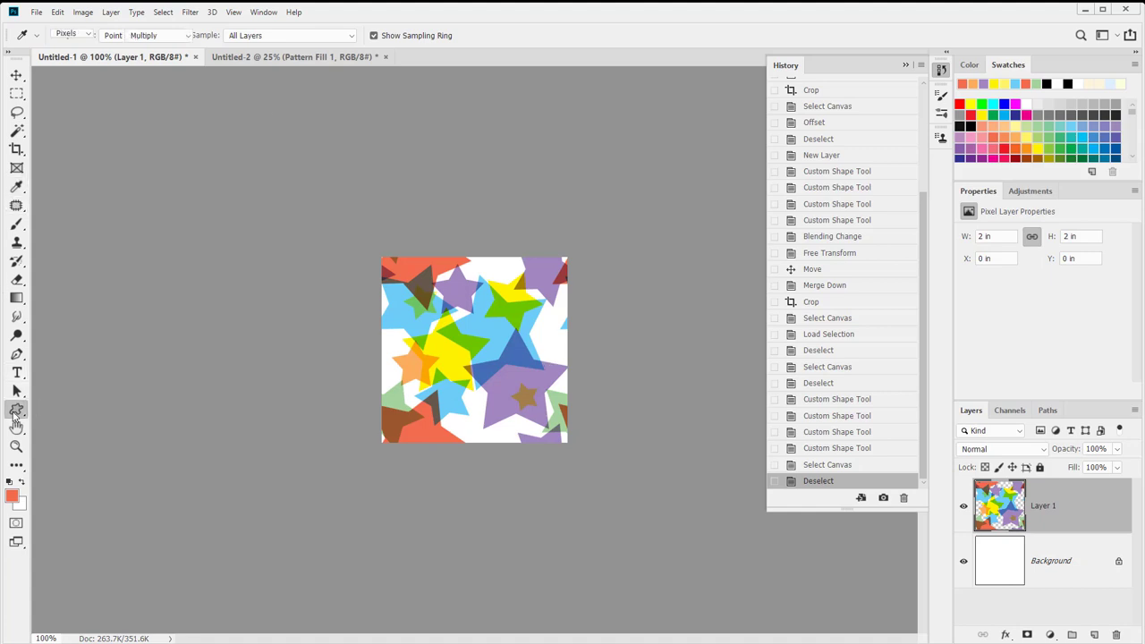
{"action": "left_click", "coordinate": [1095, 635]}
{"action": "left_click_drag", "start_coordinate": [428, 313], "coordinate": [490, 339]}
- Set Layer 2's blend mode to Multiply and move its orange-red star down to the canvas's lower centre
{"action": "key", "text": "v"}
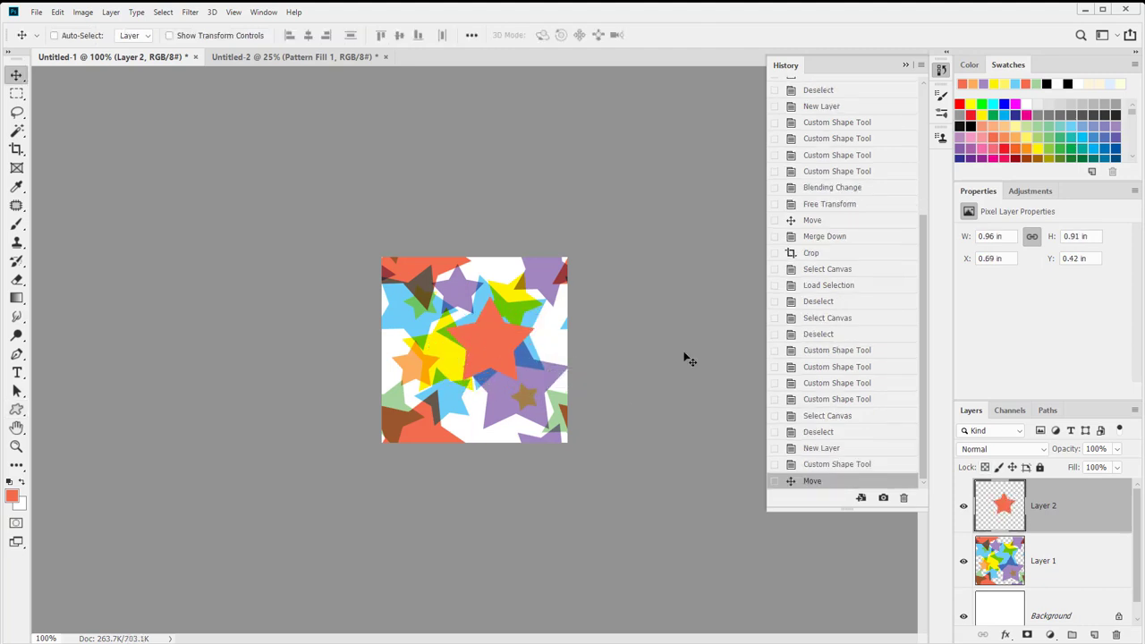
{"action": "left_click", "coordinate": [1001, 449]}
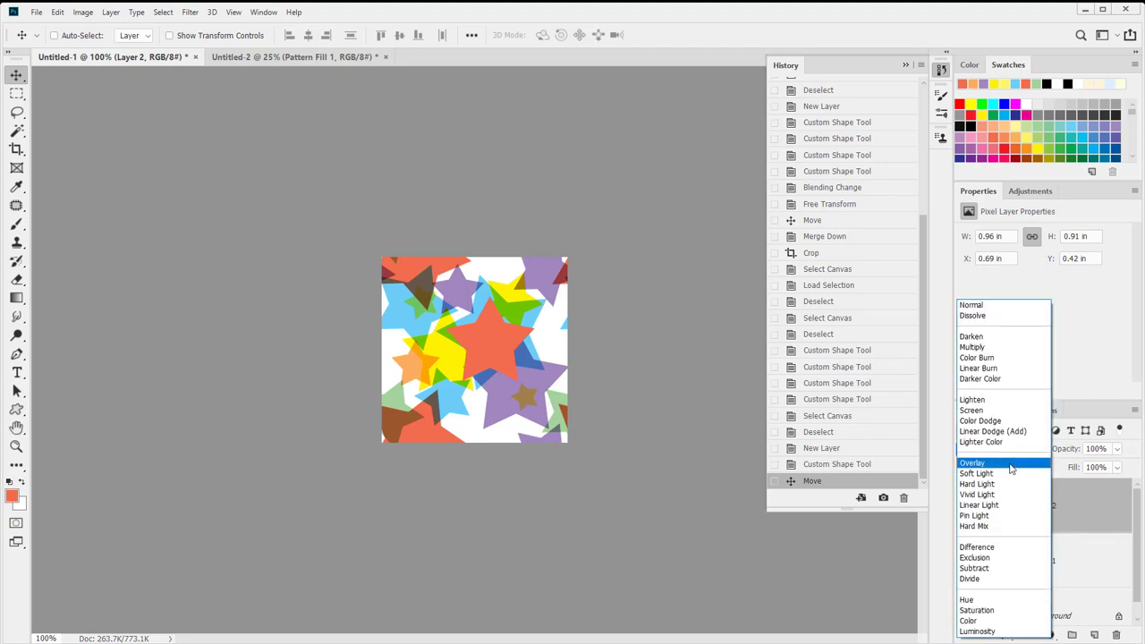
{"action": "left_click", "coordinate": [997, 349]}
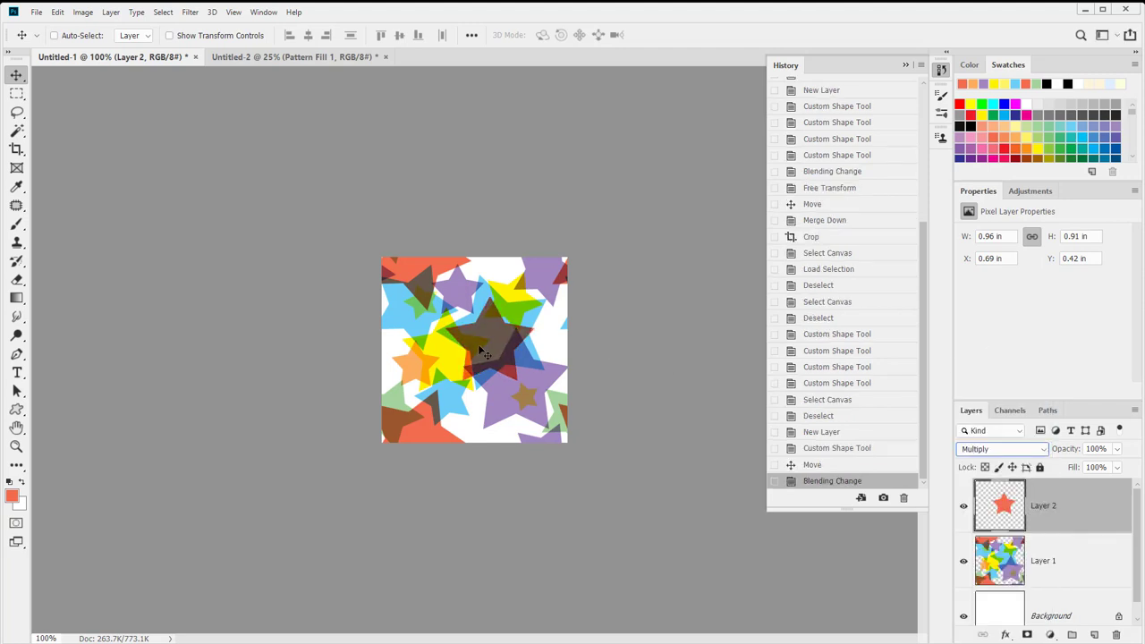
{"action": "left_click_drag", "start_coordinate": [474, 372], "coordinate": [483, 416]}
- Rotate Layer 2's orange-red star about -25.45°, nudge it slightly upward, and select the entire canvas
{"action": "key", "text": "ctrl"}
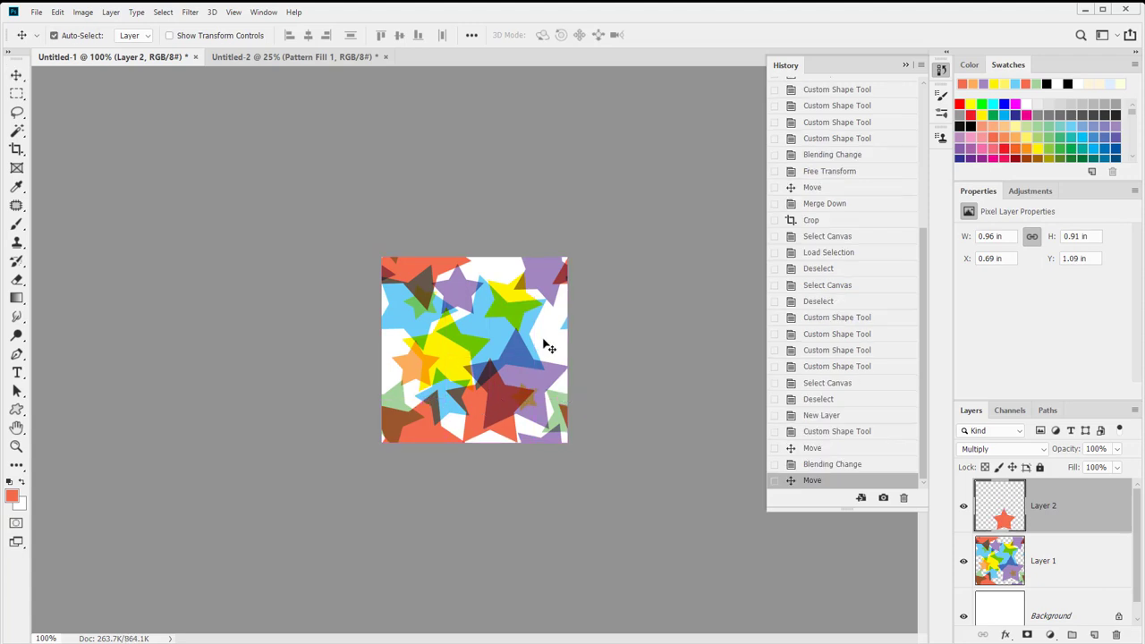
{"action": "key", "text": "ctrl+t"}
{"action": "left_click_drag", "start_coordinate": [547, 349], "coordinate": [533, 329]}
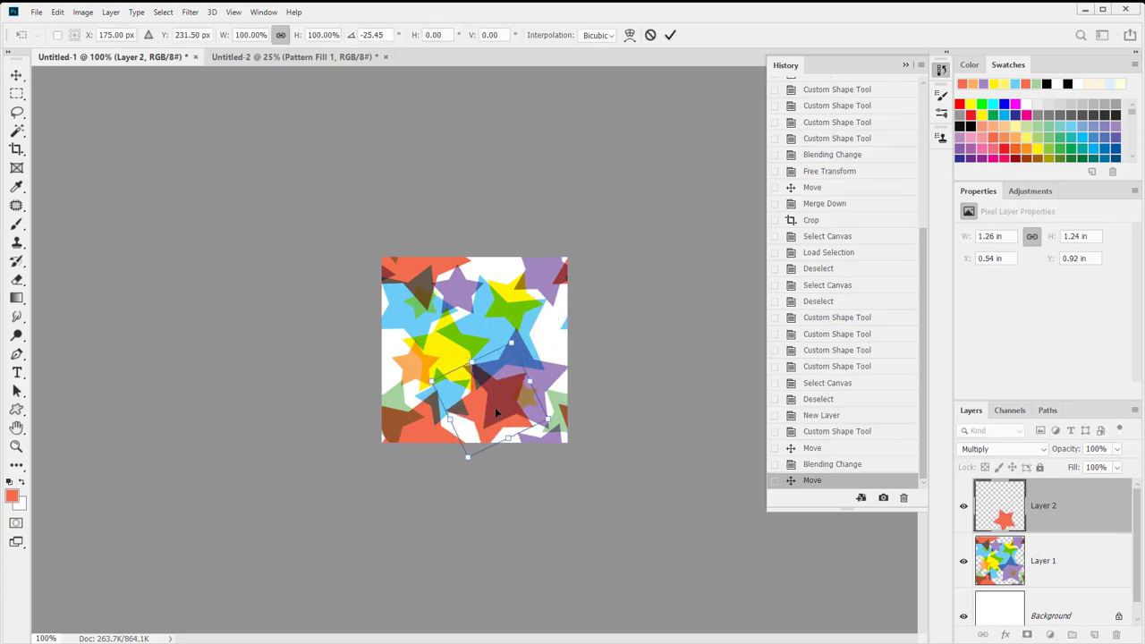
{"action": "left_click_drag", "start_coordinate": [495, 407], "coordinate": [493, 399]}
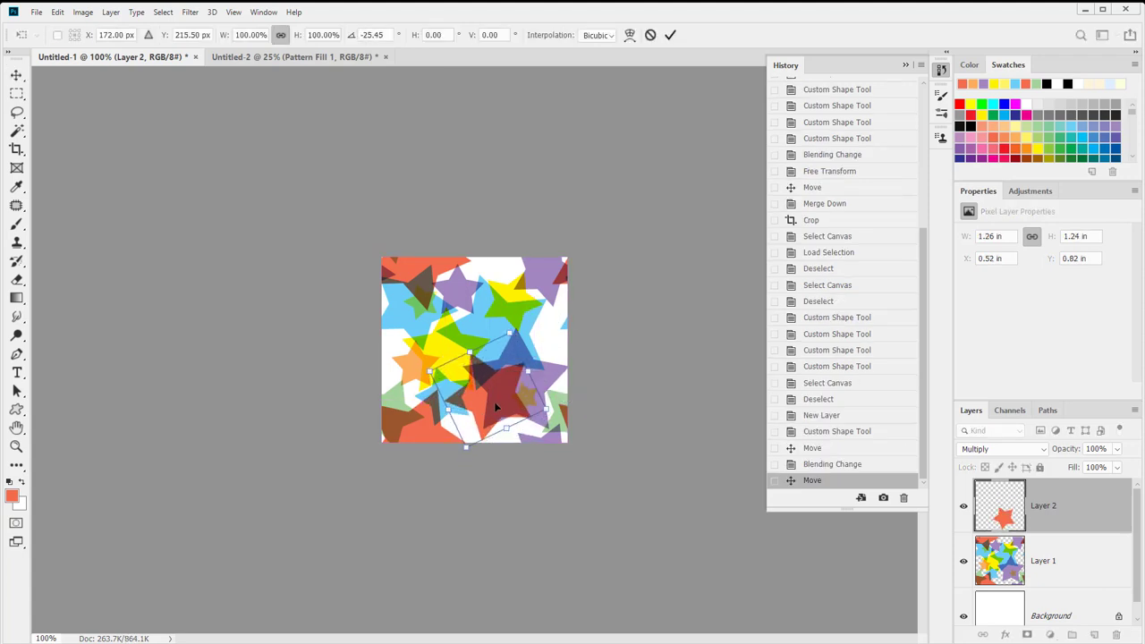
{"action": "key", "text": "Return"}
{"action": "key", "text": "ctrl+a"}
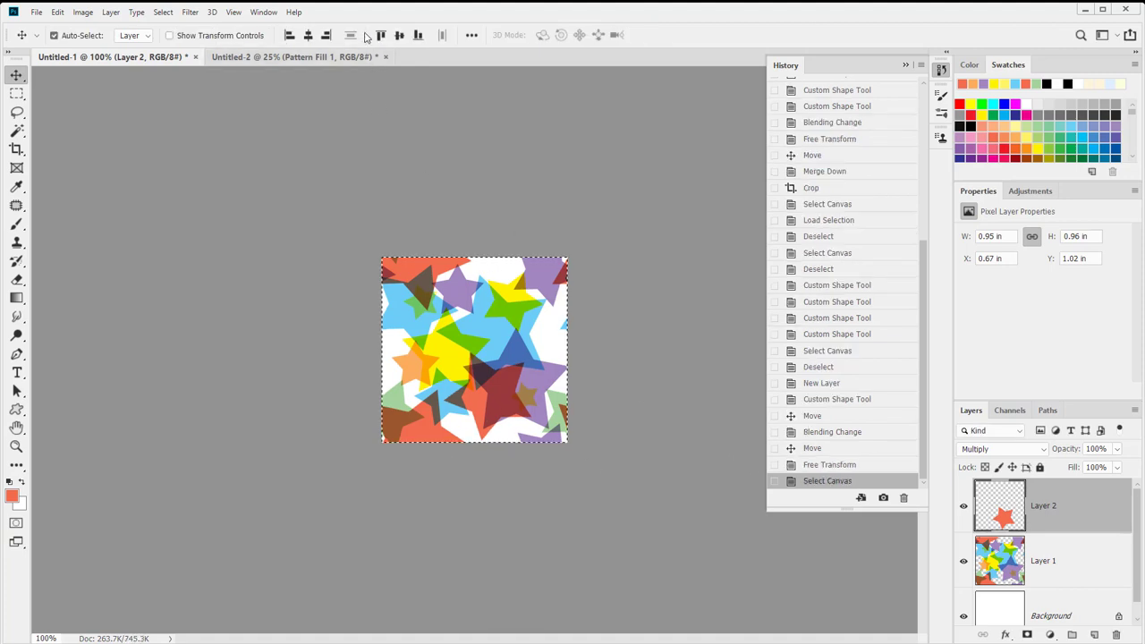
{"action": "left_click", "coordinate": [211, 12]}
{"action": "mouse_move", "coordinate": [190, 12]}
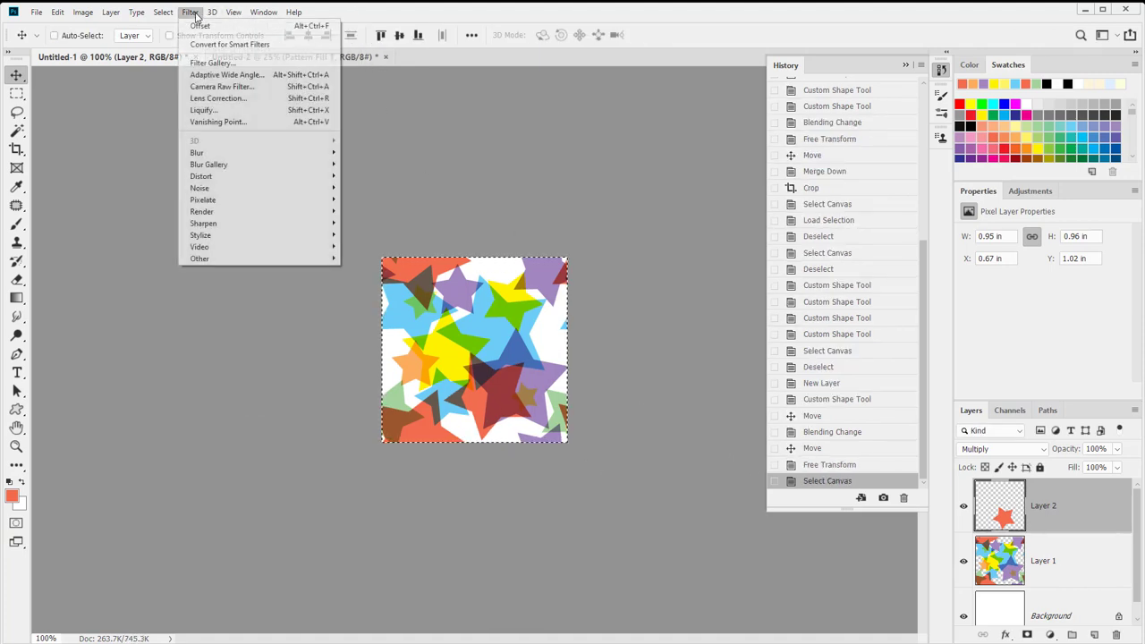
{"action": "mouse_move", "coordinate": [230, 261]}
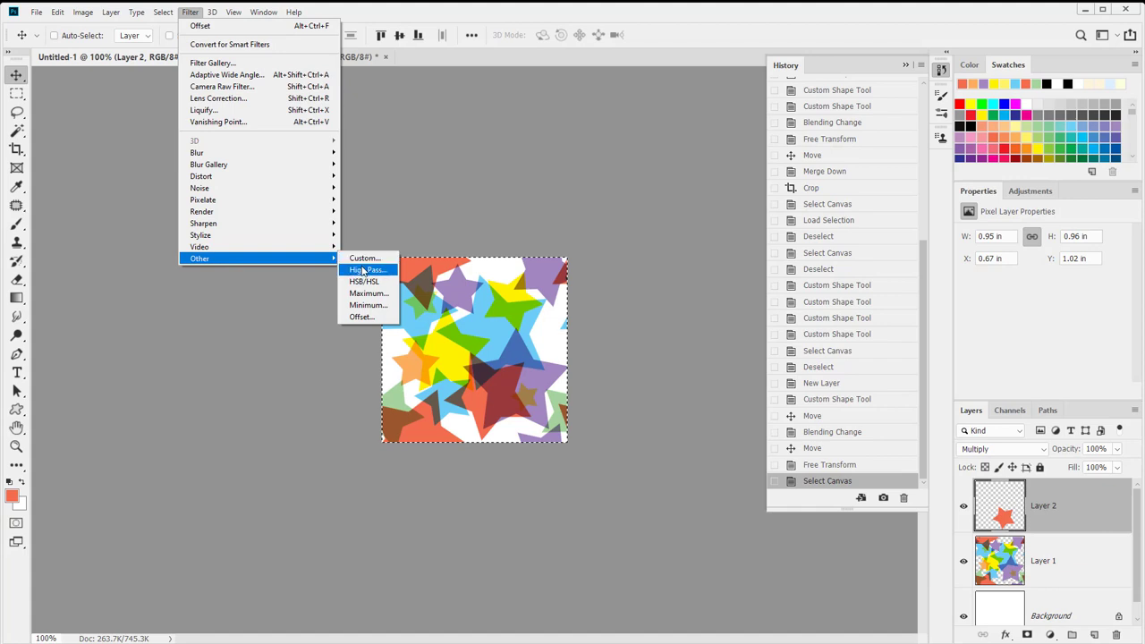
{"action": "left_click", "coordinate": [359, 317]}
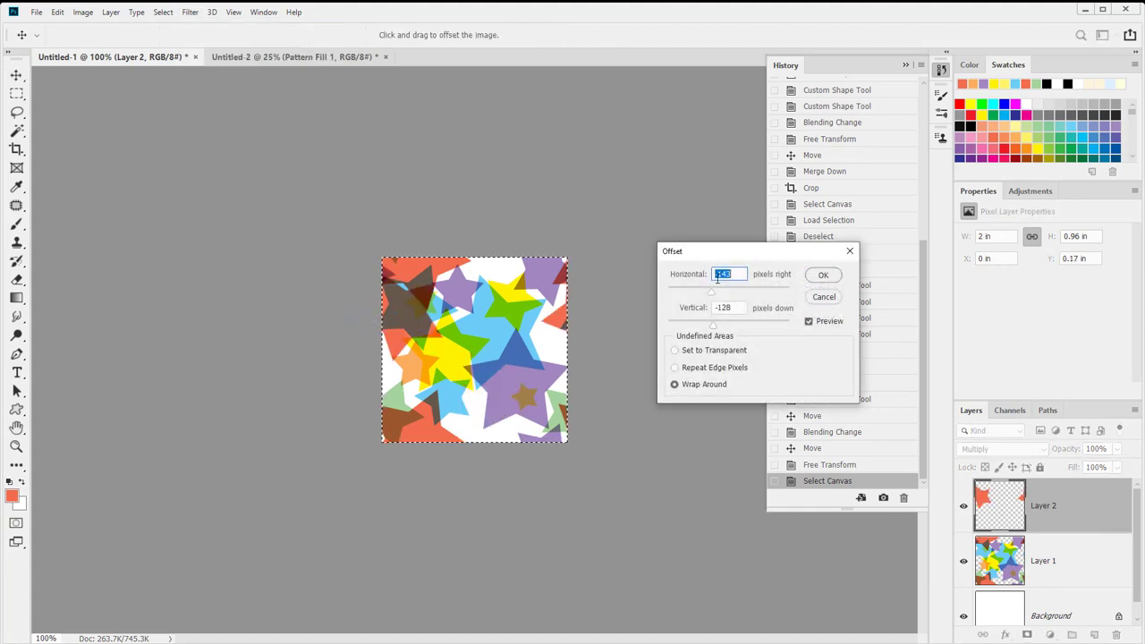
{"action": "type", "text": "0"}
{"action": "double_click", "coordinate": [732, 307]}
{"action": "type", "text": "0"}
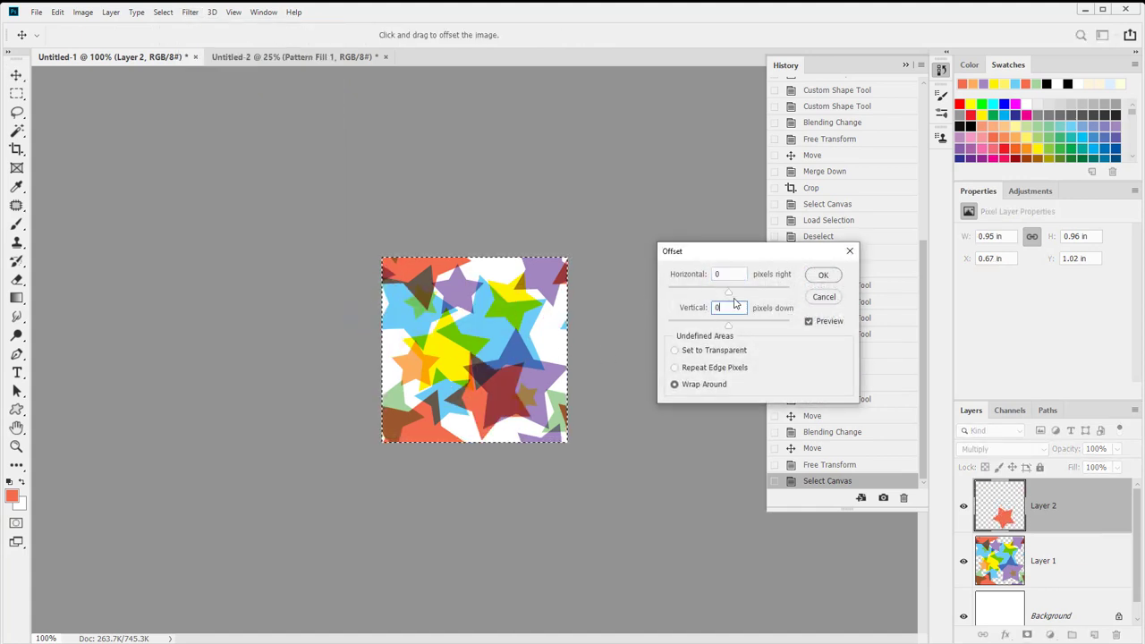
{"action": "left_click_drag", "start_coordinate": [729, 291], "coordinate": [784, 306]}
{"action": "left_click", "coordinate": [823, 298]}
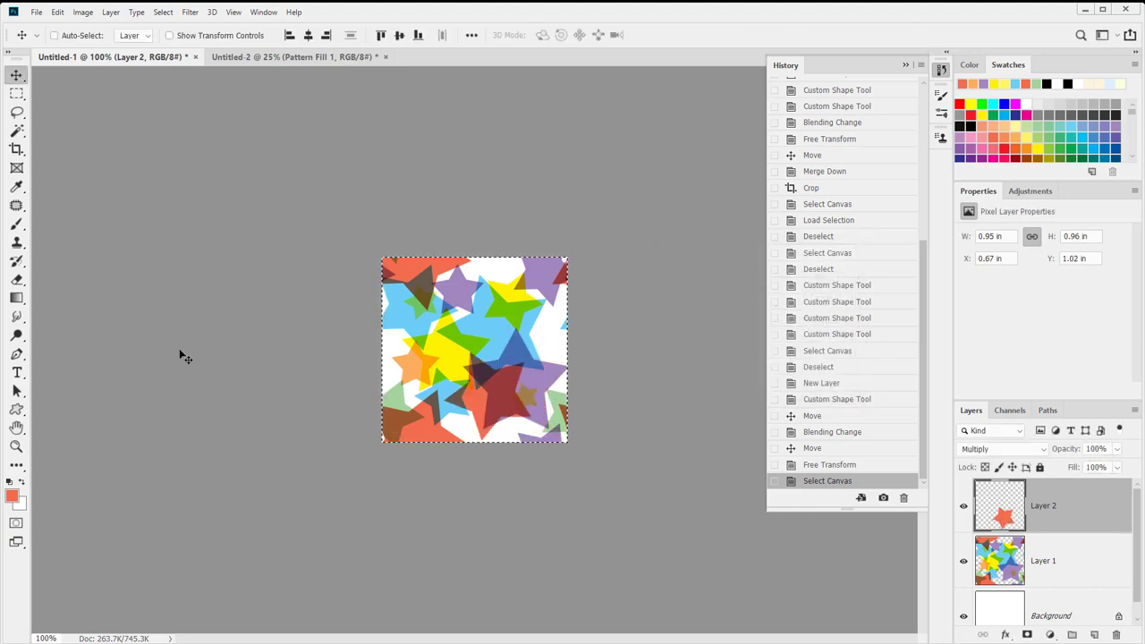
- Crop the tile document to the selected canvas area, deleting the pixels outside it
{"action": "left_click", "coordinate": [16, 167]}
{"action": "left_click", "coordinate": [16, 149]}
{"action": "key", "text": "Return"}
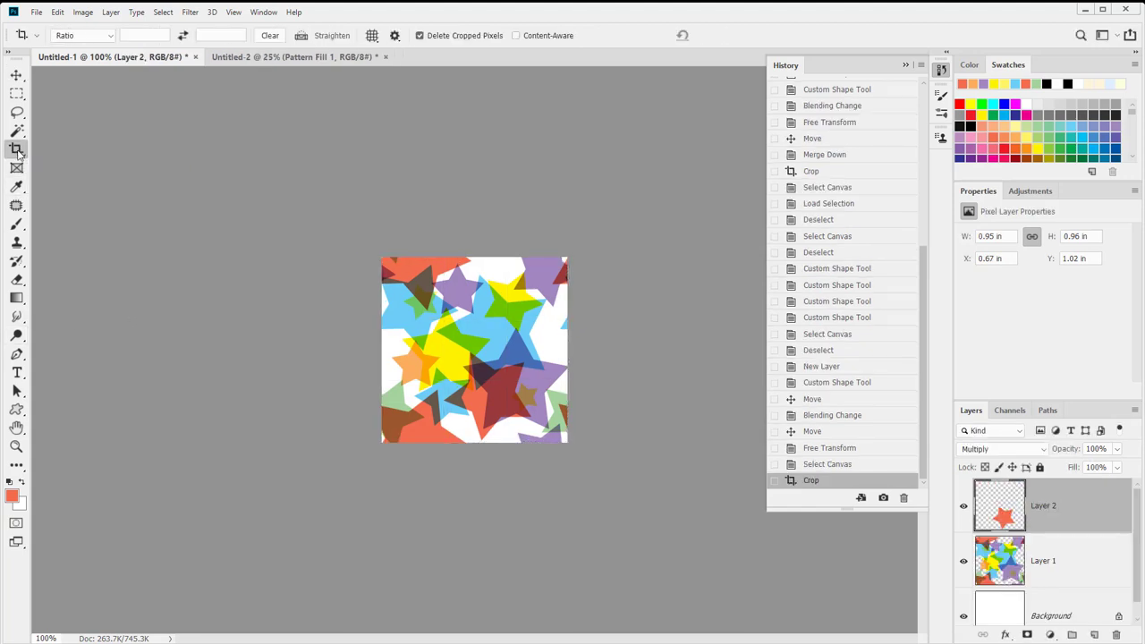
- Select the whole canvas, offset Layer 2 by +26 pixels horizontally and -194 pixels vertically with Wrap Around, and clear the selection
{"action": "key", "text": "ctrl+a"}
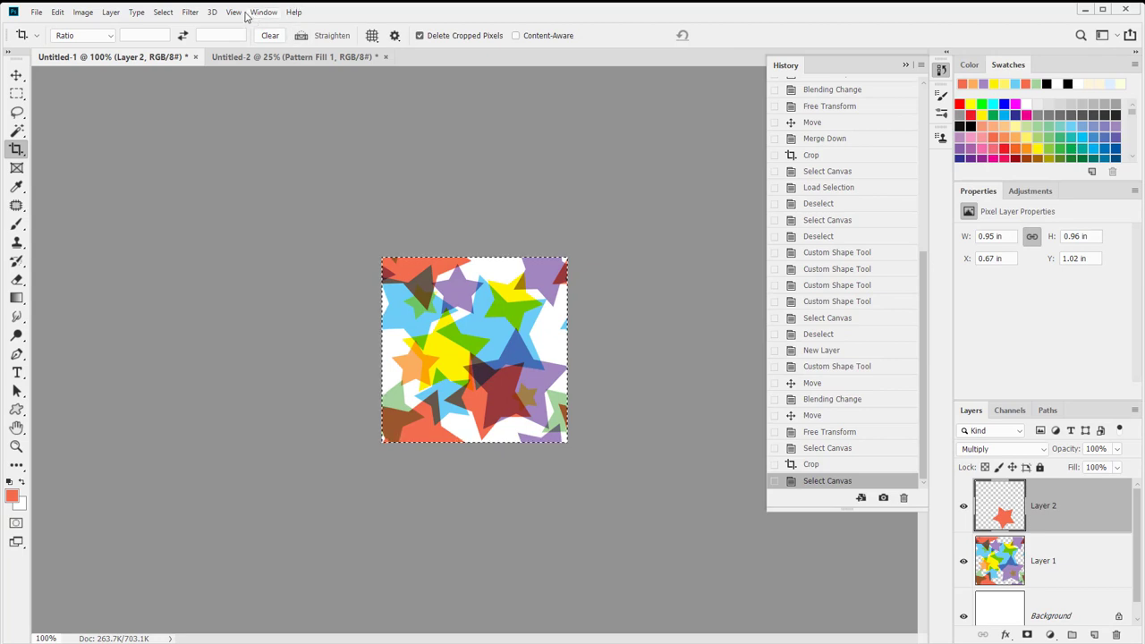
{"action": "left_click", "coordinate": [233, 12]}
{"action": "left_click", "coordinate": [162, 12]}
{"action": "mouse_move", "coordinate": [189, 14]}
{"action": "mouse_move", "coordinate": [233, 259]}
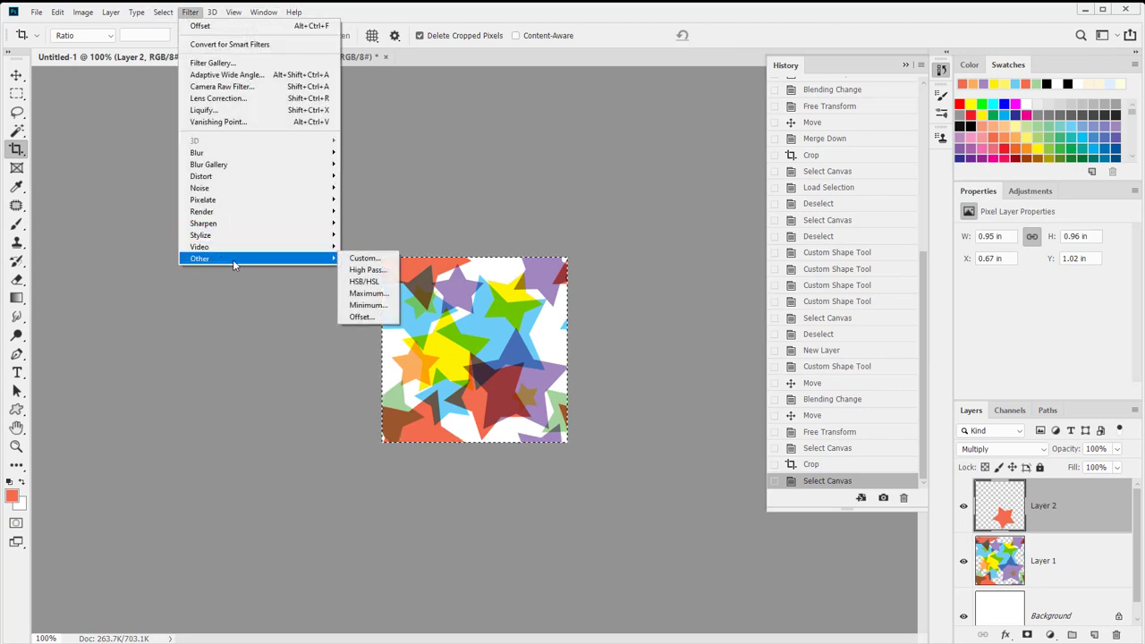
{"action": "left_click", "coordinate": [363, 317]}
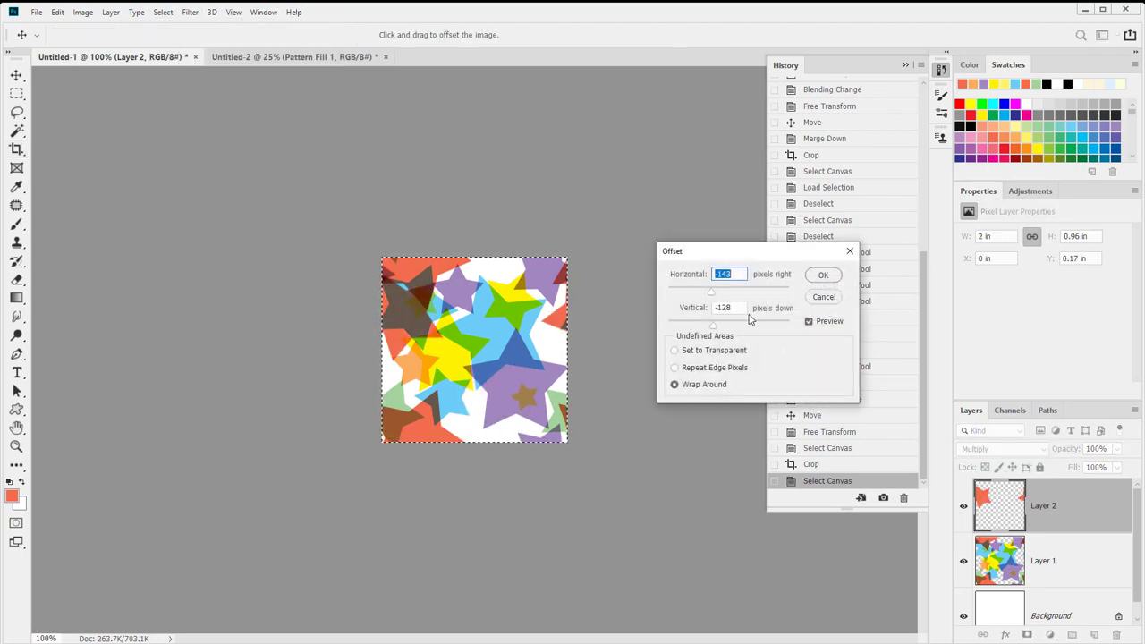
{"action": "type", "text": "0"}
{"action": "key", "text": "Tab"}
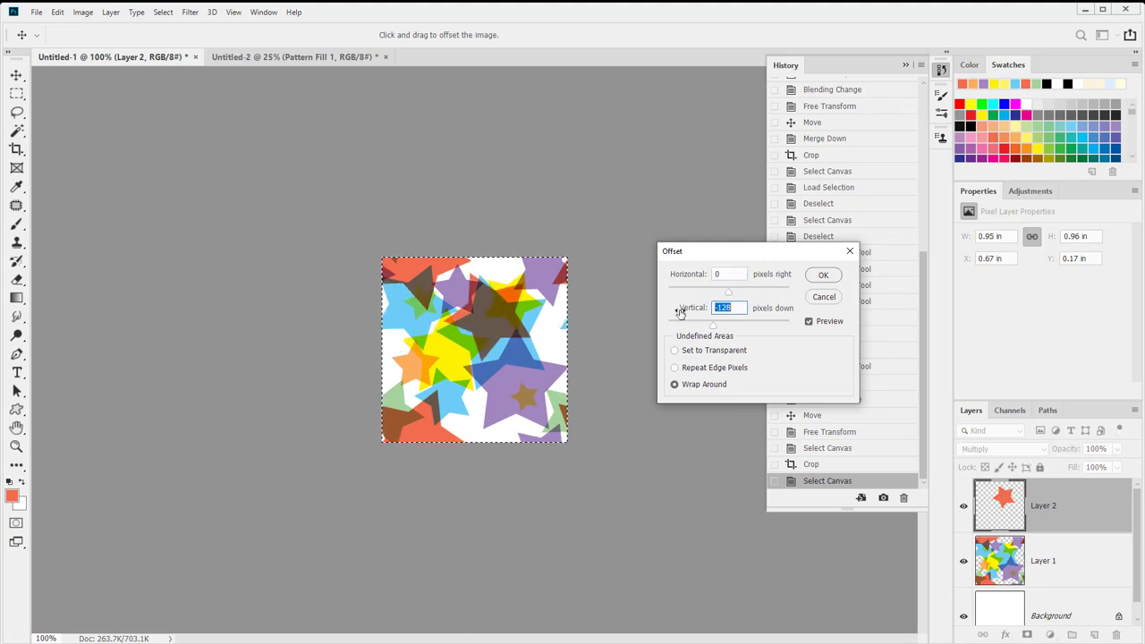
{"action": "type", "text": "0"}
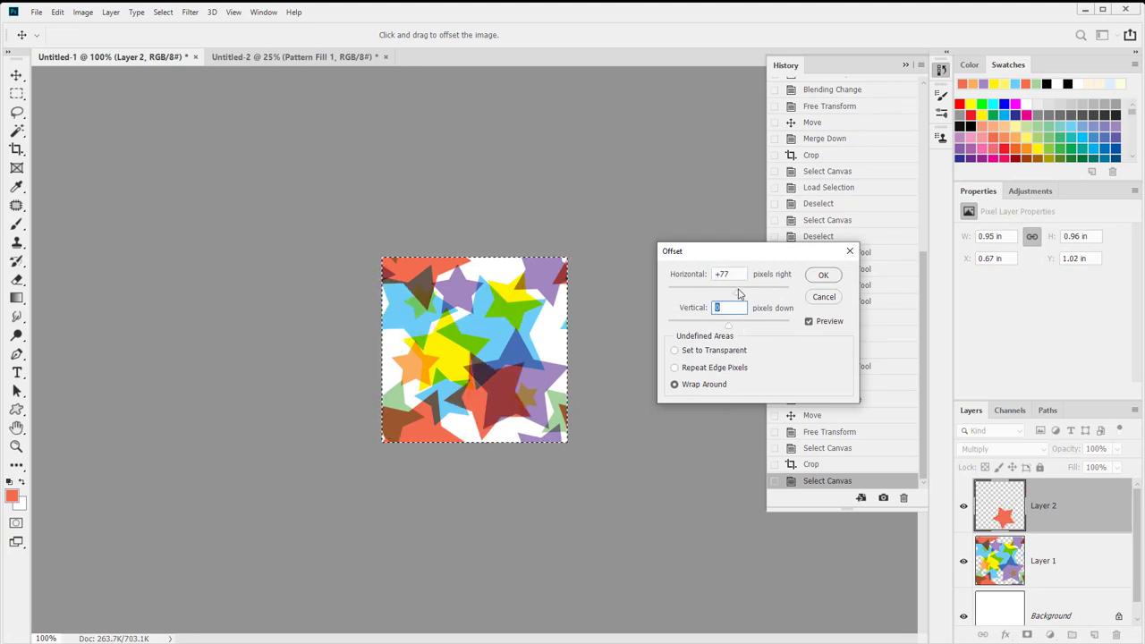
{"action": "mouse_move", "coordinate": [738, 294]}
{"action": "left_mouse_down"}
{"action": "mouse_move", "coordinate": [726, 293]}
{"action": "mouse_move", "coordinate": [724, 331]}
{"action": "mouse_move", "coordinate": [705, 329]}
{"action": "mouse_move", "coordinate": [731, 295]}
{"action": "left_mouse_up"}
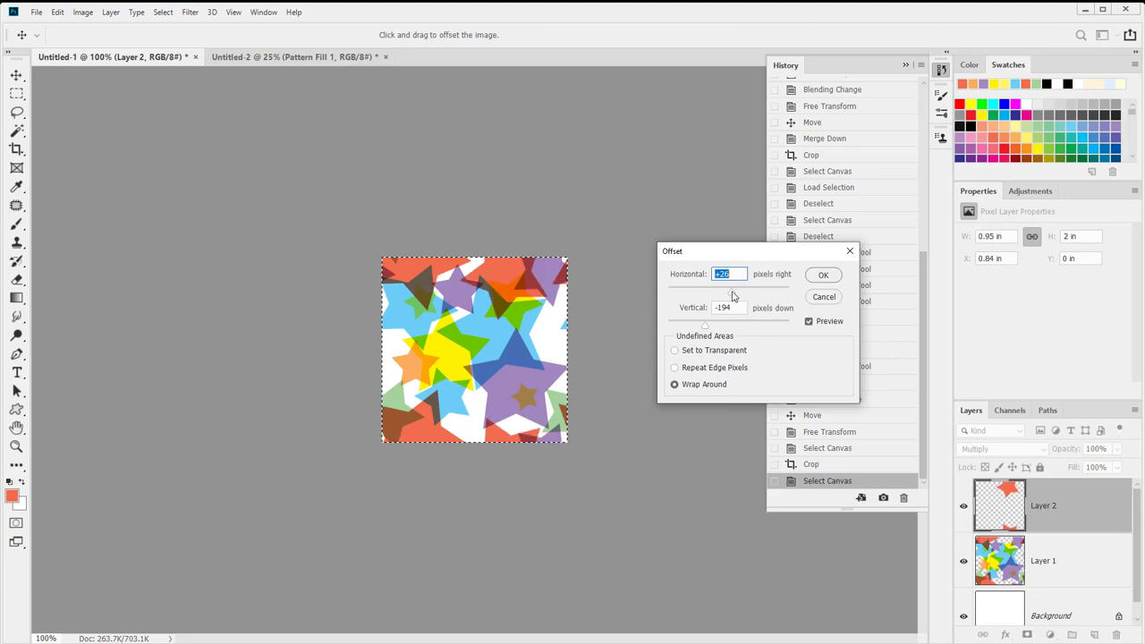
{"action": "left_click", "coordinate": [822, 275]}
{"action": "key", "text": "c"}
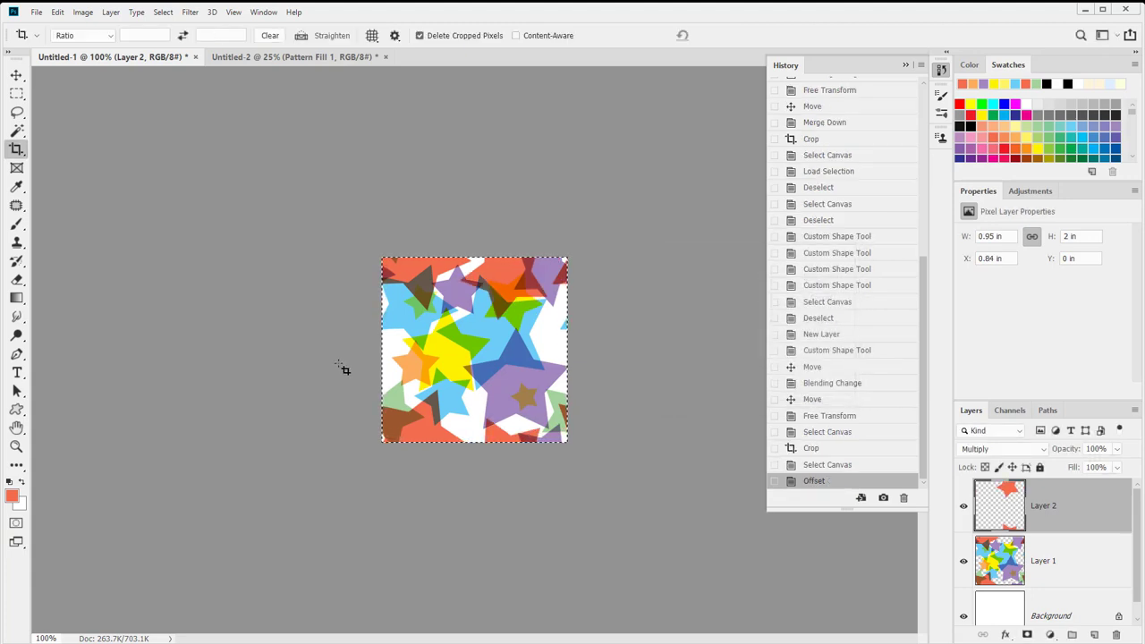
{"action": "key", "text": "ctrl+d"}
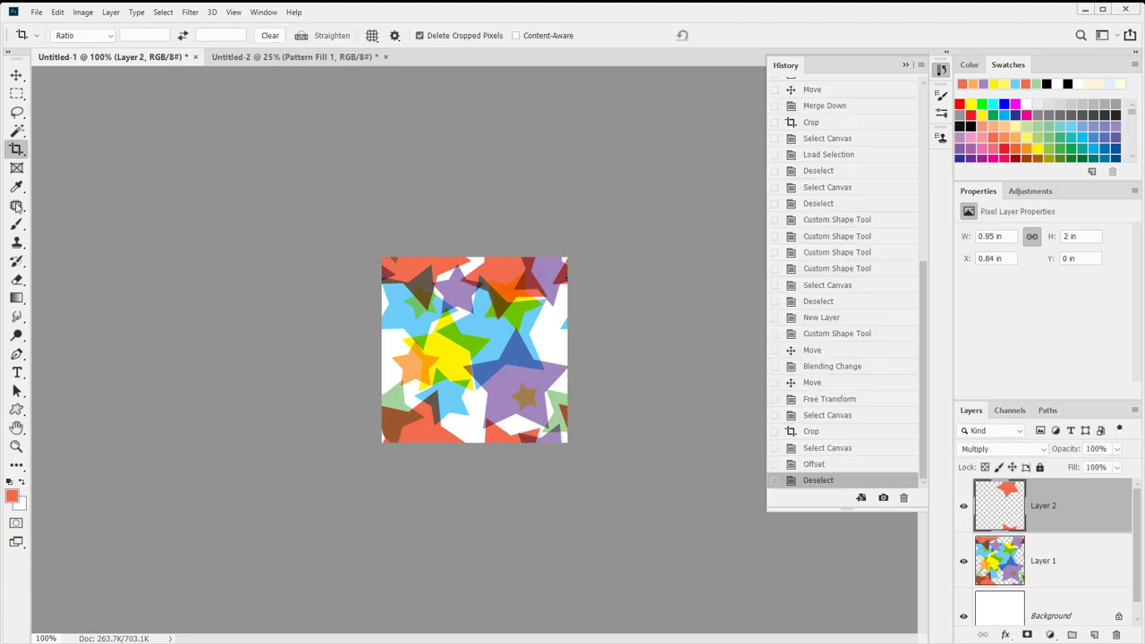
- Draw a small orange-red star about 0.64 in wide near the middle of the tile on Layer 2
{"action": "left_click", "coordinate": [16, 409]}
{"action": "mouse_move", "coordinate": [456, 324]}
{"action": "left_mouse_down"}
{"action": "mouse_move", "coordinate": [509, 376]}
{"action": "mouse_move", "coordinate": [492, 349]}
{"action": "mouse_move", "coordinate": [528, 351]}
{"action": "mouse_move", "coordinate": [492, 320]}
{"action": "mouse_move", "coordinate": [440, 358]}
{"action": "mouse_move", "coordinate": [501, 407]}
{"action": "mouse_move", "coordinate": [534, 345]}
{"action": "mouse_move", "coordinate": [518, 348]}
{"action": "left_mouse_up"}
- Try to lasso the small central star, cut and paste it onto its own layer, and move it toward the tile's right side
{"action": "key", "text": "v"}
{"action": "key", "text": "l"}
{"action": "key", "text": "ctrl+x"}
{"action": "key", "text": "ctrl+v"}
{"action": "key", "text": "v"}
{"action": "left_click_drag", "start_coordinate": [526, 352], "coordinate": [526, 350]}
{"action": "key", "text": "ctrl+t"}
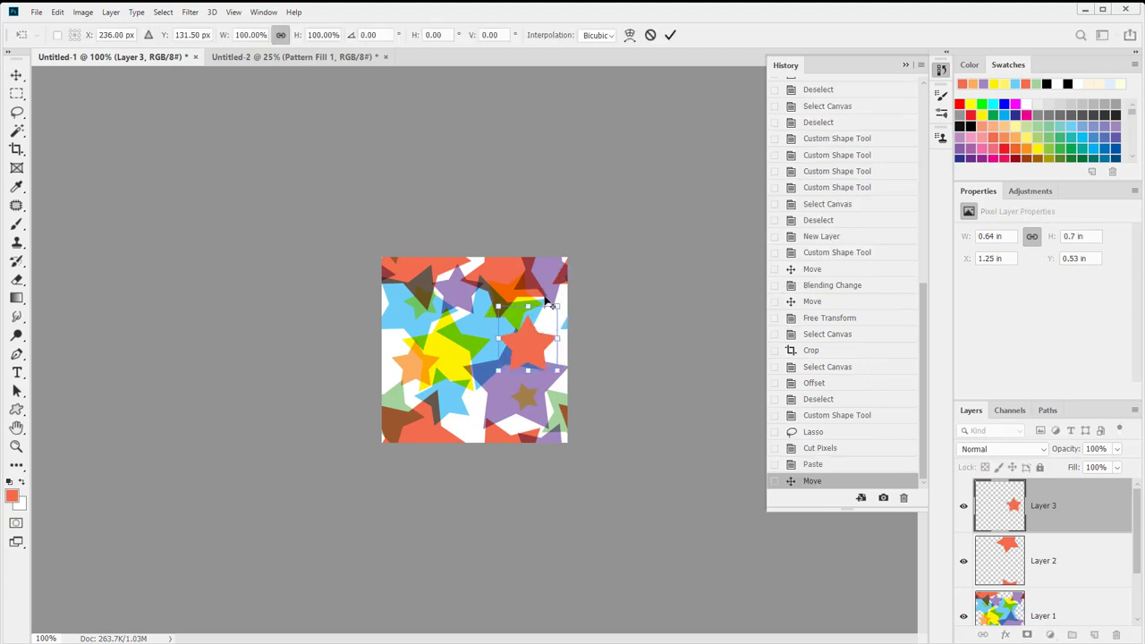
{"action": "key", "text": "Return"}
- Undo the small star's transform, move, paste and cut, and clear the lasso selection around it
{"action": "key", "text": "ctrl+z"}
{"action": "key", "text": "ctrl+z"}
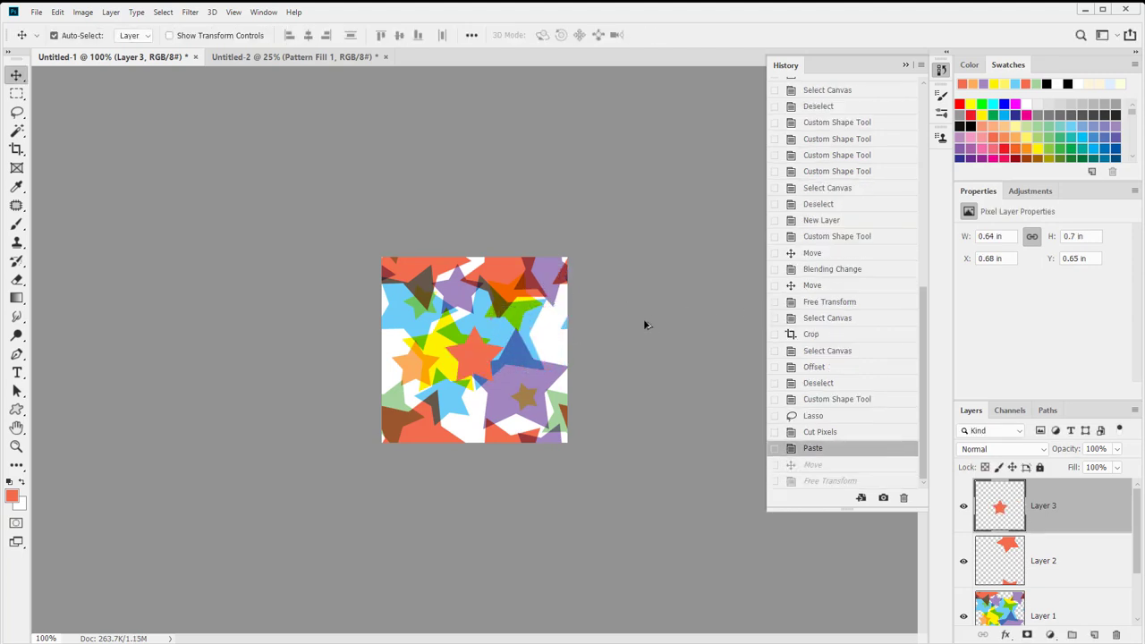
{"action": "key", "text": "ctrl+z"}
{"action": "key", "text": "ctrl+z"}
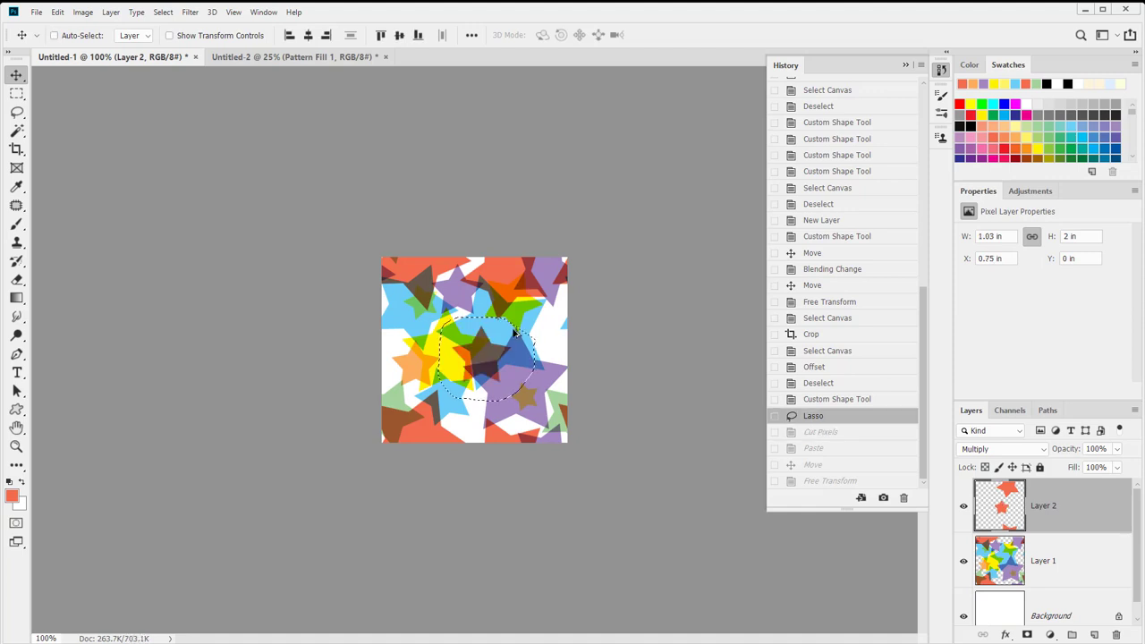
{"action": "key", "text": "l"}
{"action": "key", "text": "alt+l"}
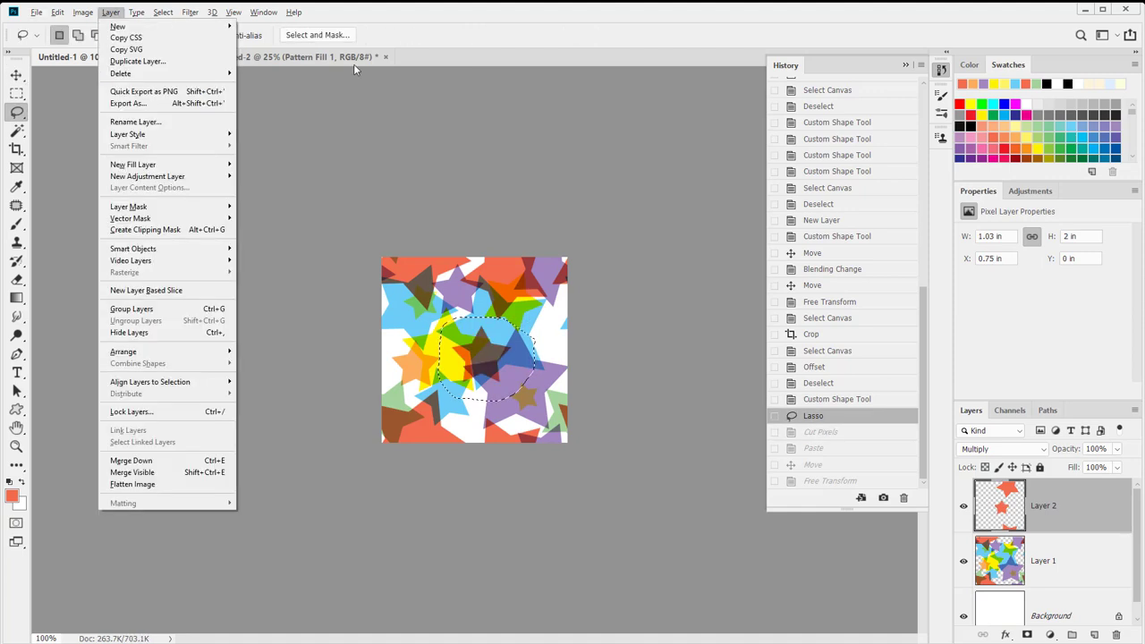
{"action": "key", "text": "Escape"}
{"action": "key", "text": "ctrl+d"}
{"action": "key", "text": "v"}
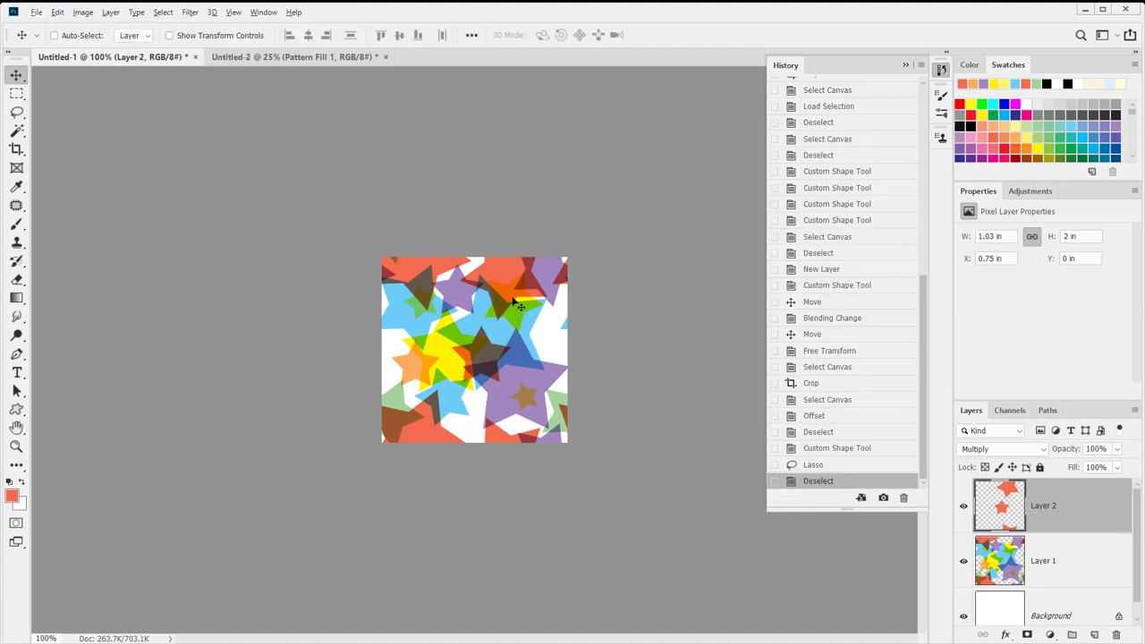
{"action": "key", "text": "l"}
{"action": "key", "text": "alt+l"}
{"action": "key", "text": "k"}
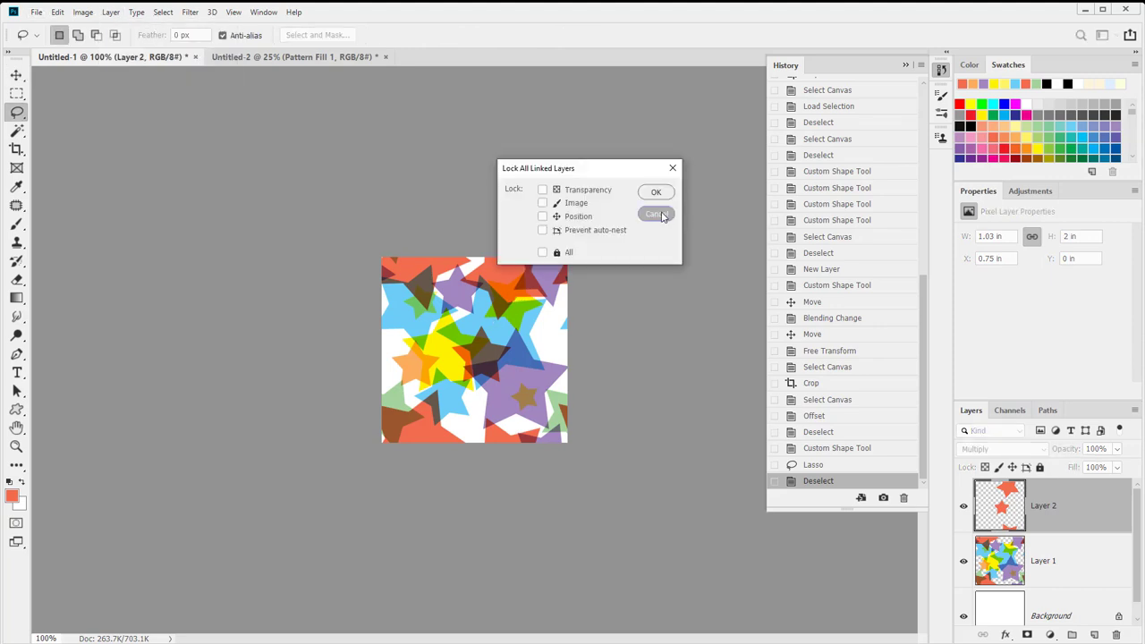
{"action": "left_click", "coordinate": [657, 215]}
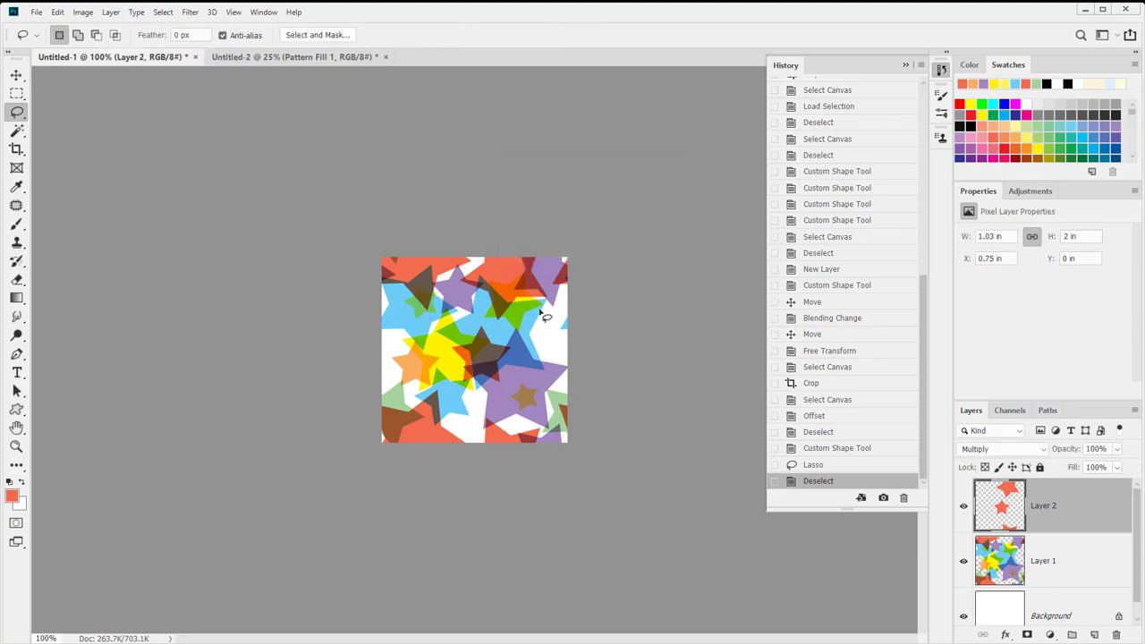
- Lasso the small central star, trim the selection clear of the neighbouring Layer 2 star, and cut and paste it onto a new layer
{"action": "mouse_move", "coordinate": [521, 312]}
{"action": "left_mouse_down"}
{"action": "mouse_move", "coordinate": [453, 314]}
{"action": "mouse_move", "coordinate": [426, 356]}
{"action": "mouse_move", "coordinate": [464, 402]}
{"action": "mouse_move", "coordinate": [505, 402]}
{"action": "mouse_move", "coordinate": [540, 354]}
{"action": "mouse_move", "coordinate": [529, 323]}
{"action": "left_mouse_up"}
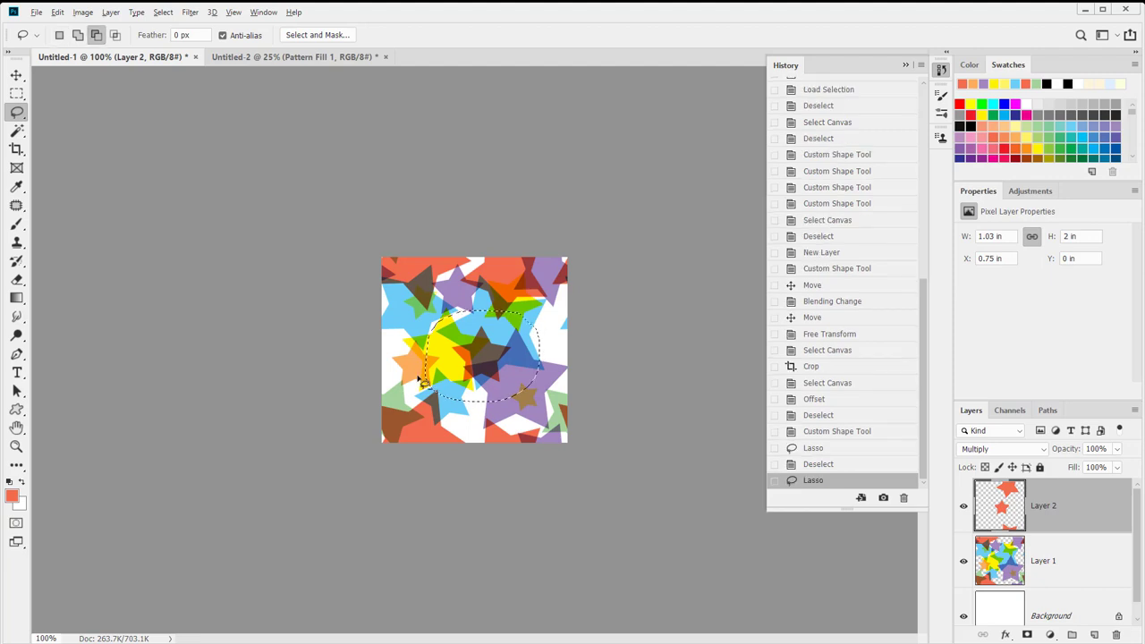
{"action": "mouse_move", "coordinate": [429, 360]}
{"action": "left_mouse_down"}
{"action": "mouse_move", "coordinate": [461, 416]}
{"action": "mouse_move", "coordinate": [447, 431]}
{"action": "left_mouse_up"}
{"action": "mouse_move", "coordinate": [518, 329]}
{"action": "left_mouse_down"}
{"action": "mouse_move", "coordinate": [483, 331]}
{"action": "mouse_move", "coordinate": [563, 320]}
{"action": "mouse_move", "coordinate": [527, 329]}
{"action": "mouse_move", "coordinate": [504, 355]}
{"action": "left_mouse_up"}
{"action": "key", "text": "shift"}
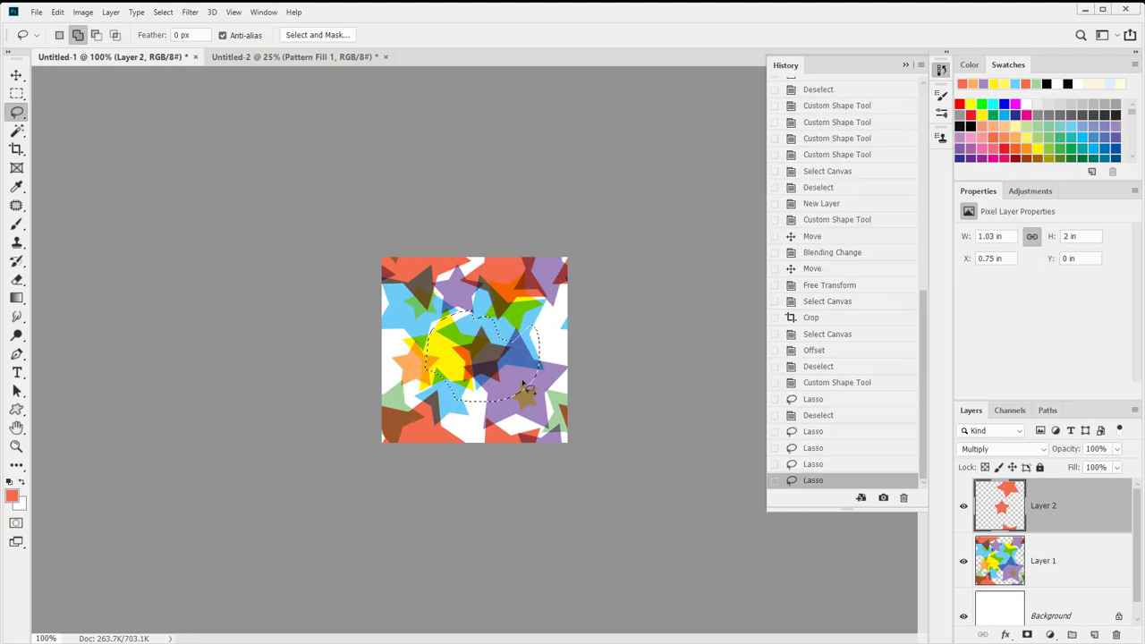
{"action": "key", "text": "ctrl+x"}
{"action": "key", "text": "ctrl+v"}
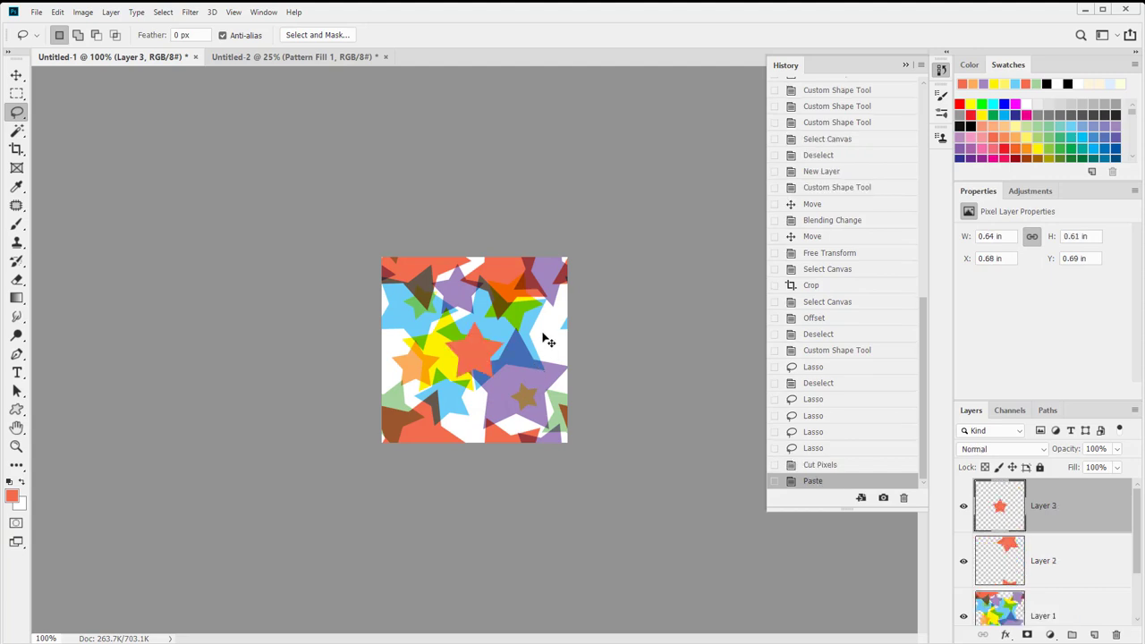
- Rotate the pasted star about -37.61° while moving it left over the yellow star, and set Layer 3's blend mode to Multiply
{"action": "key", "text": "ctrl+t"}
{"action": "left_click_drag", "start_coordinate": [537, 317], "coordinate": [526, 285]}
{"action": "left_click_drag", "start_coordinate": [481, 346], "coordinate": [427, 347]}
{"action": "key", "text": "Return"}
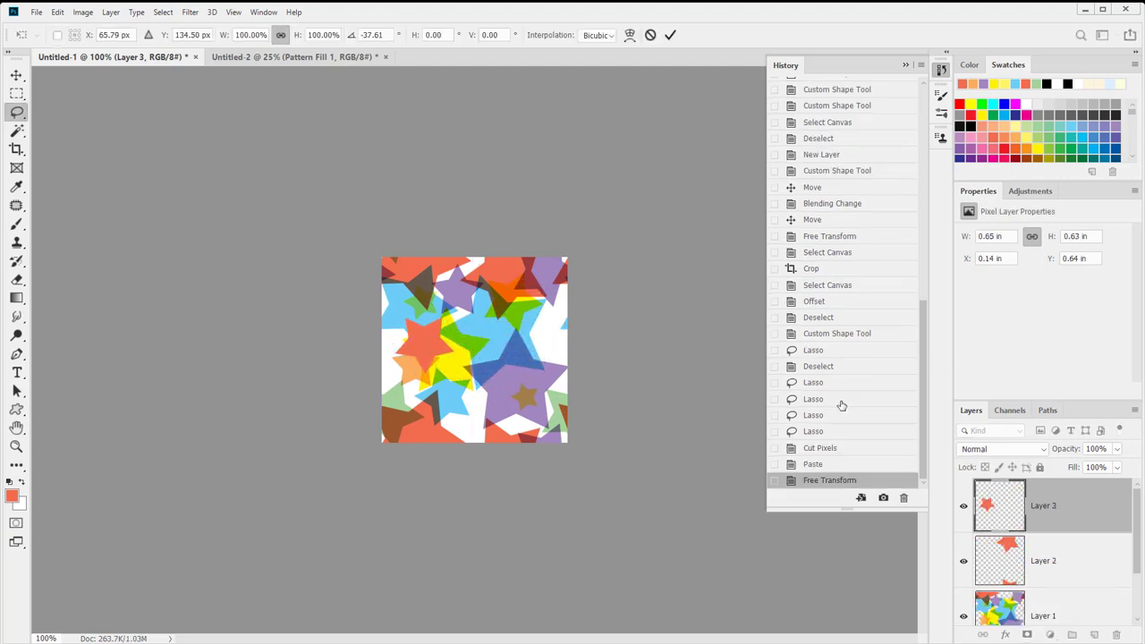
{"action": "left_click", "coordinate": [1016, 449]}
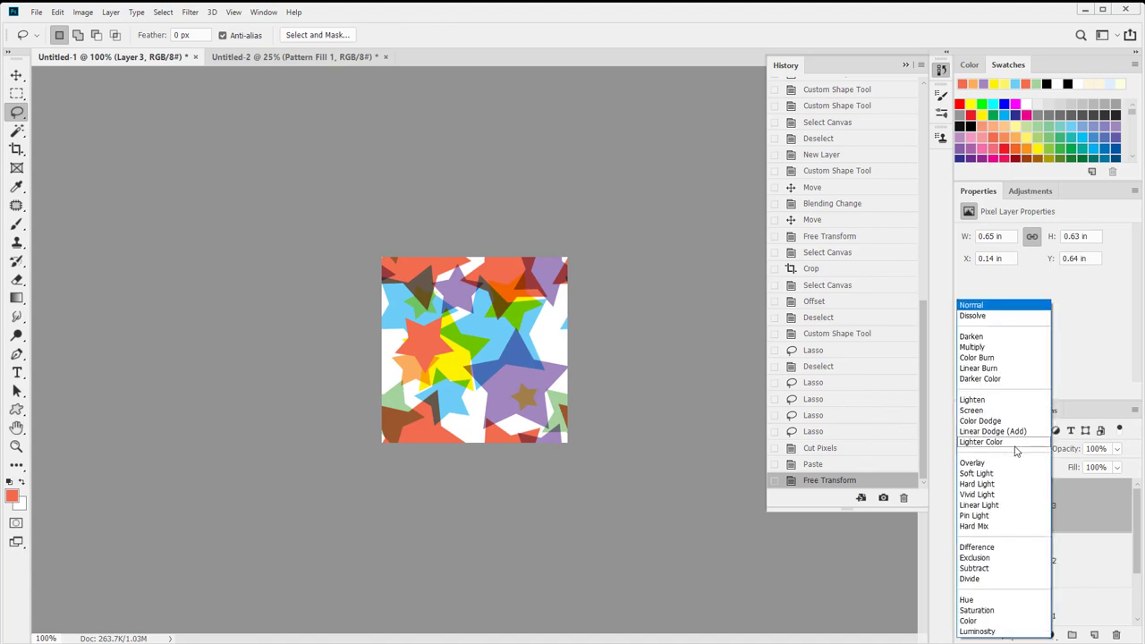
{"action": "left_click", "coordinate": [994, 351]}
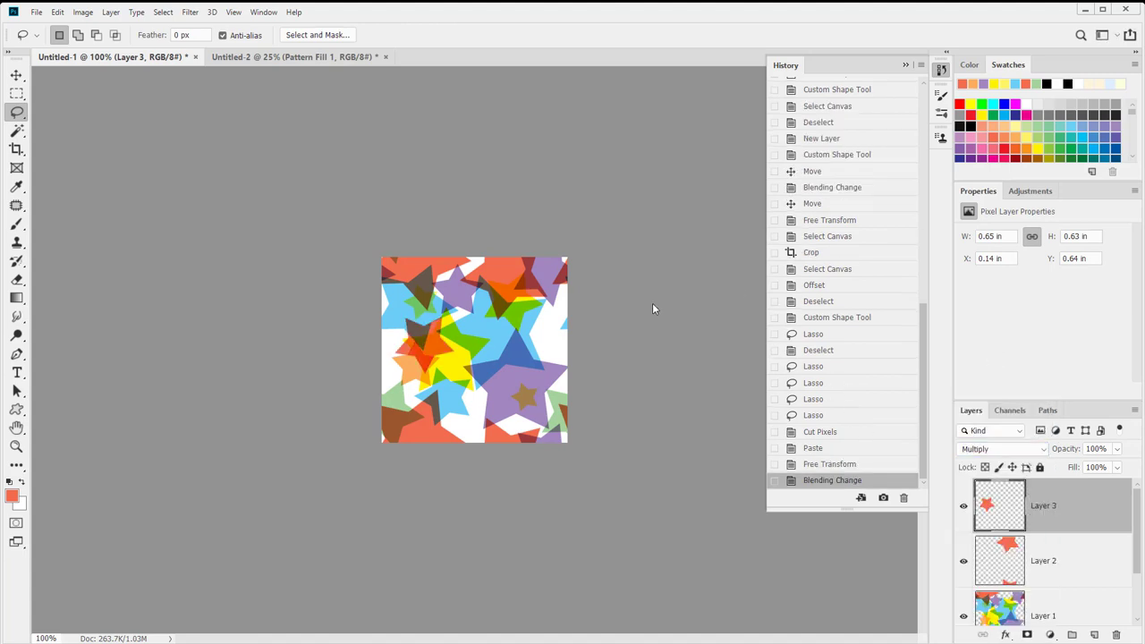
- Save the tile document as Stars in Photoshop format in the Patterns folder with maximized compatibility
{"action": "key", "text": "ctrl+s"}
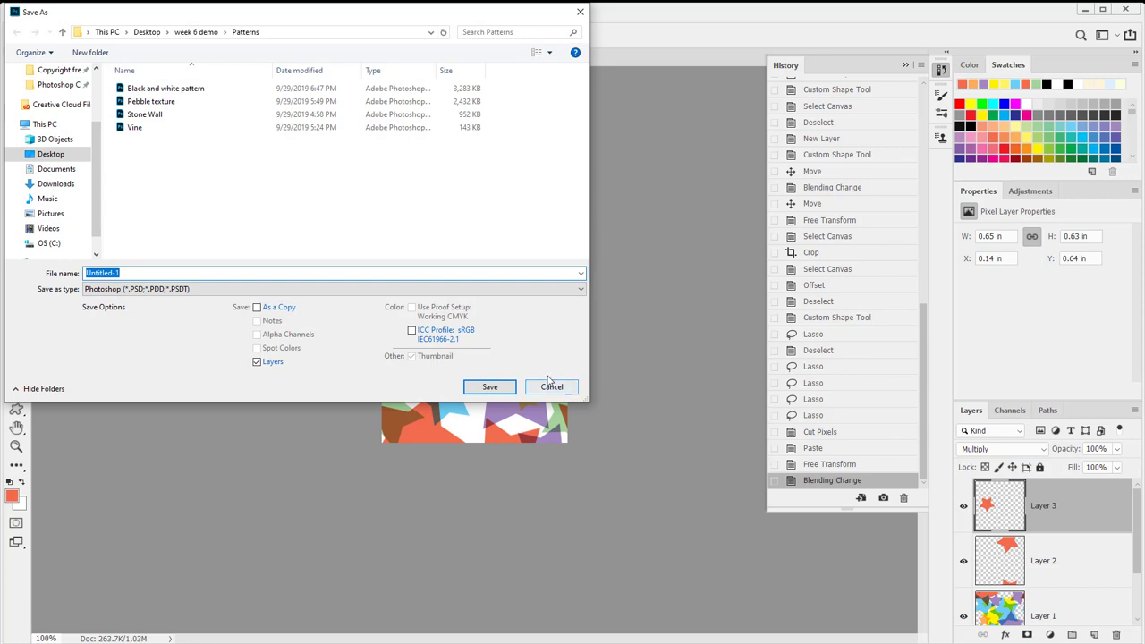
{"action": "type", "text": "Stars"}
{"action": "key", "text": "Return"}
{"action": "key", "text": "Return"}
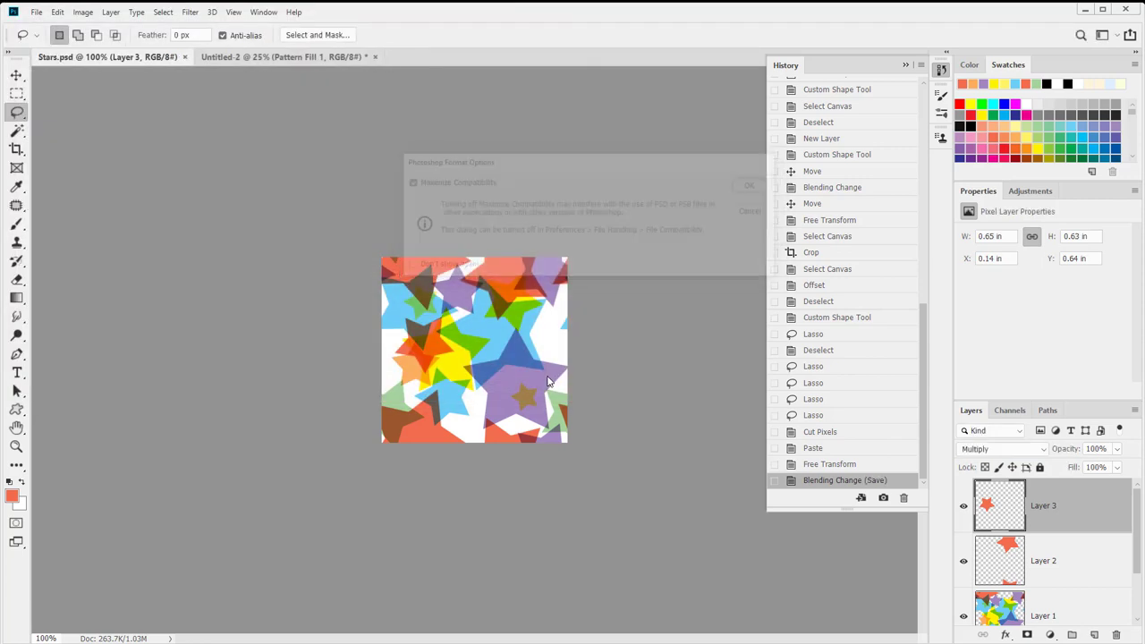
{"action": "left_click", "coordinate": [57, 12]}
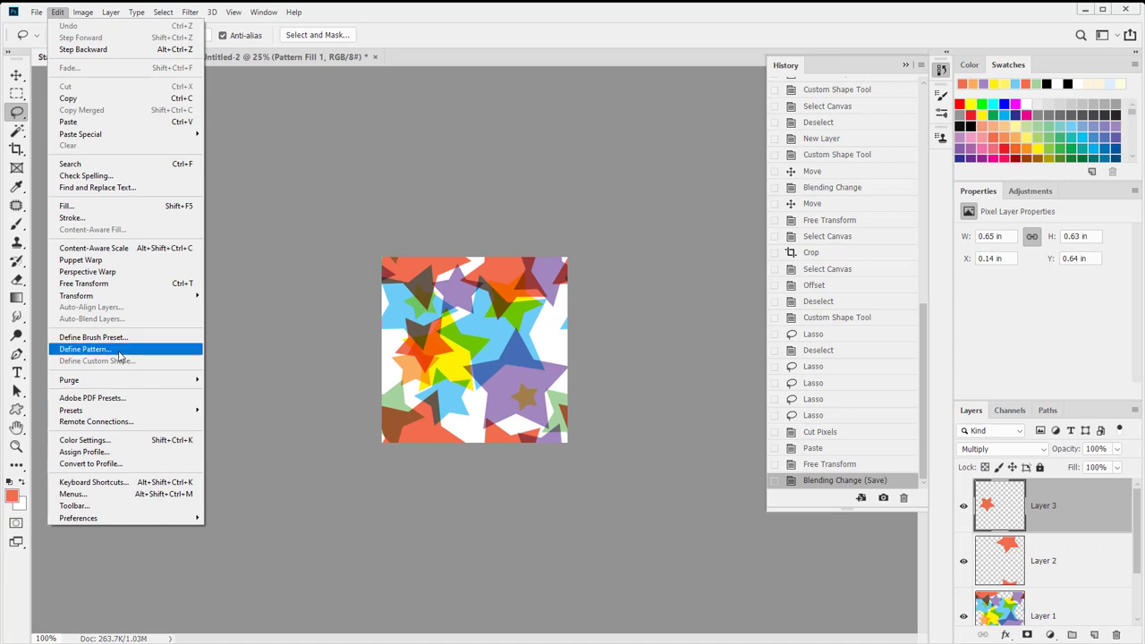
{"action": "left_click", "coordinate": [694, 462]}
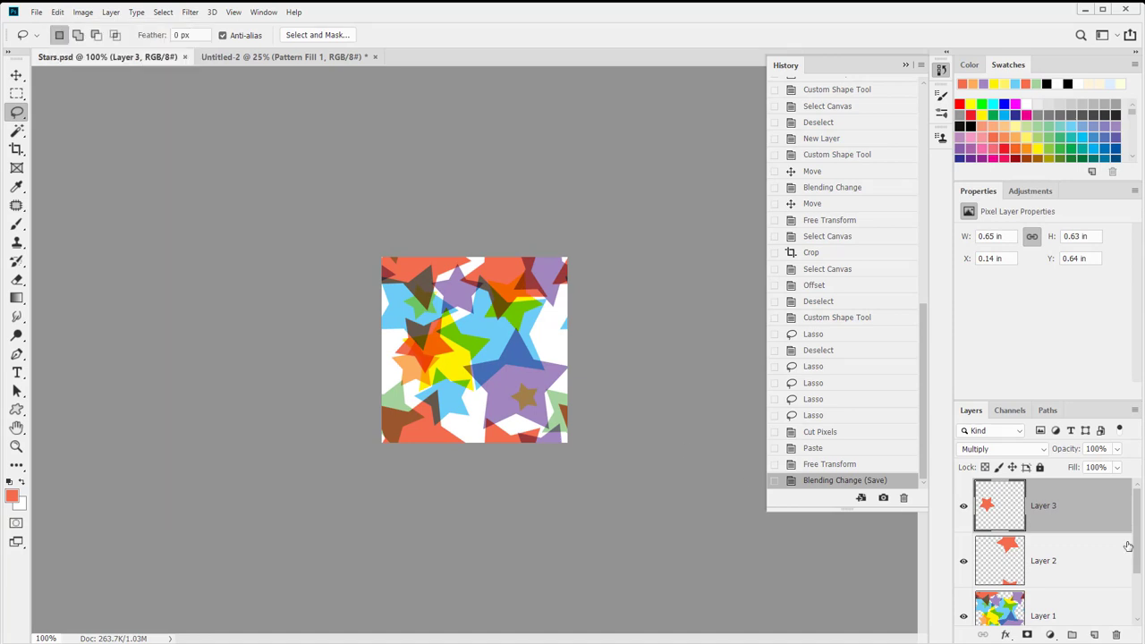
- Hide the white Background and merge Layer 3 and Layer 2 down into Layer 1
{"action": "scroll", "coordinate": [1064, 535], "scroll_direction": "down", "scroll_amount": 2}
{"action": "left_click", "coordinate": [963, 597]}
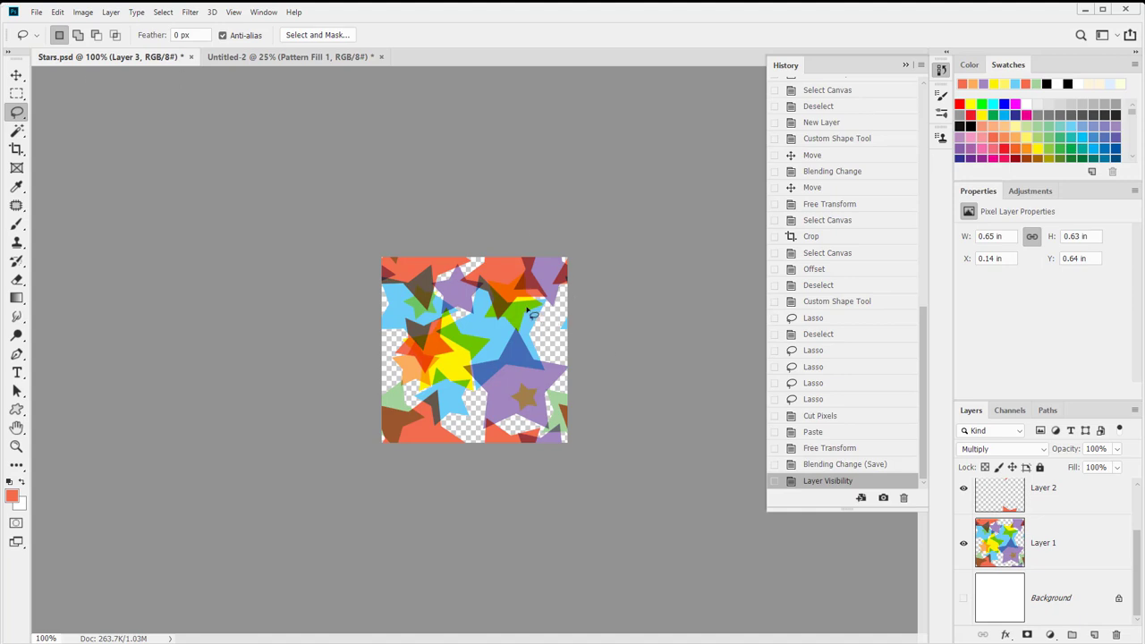
{"action": "scroll", "coordinate": [1019, 499], "scroll_direction": "up", "scroll_amount": 2}
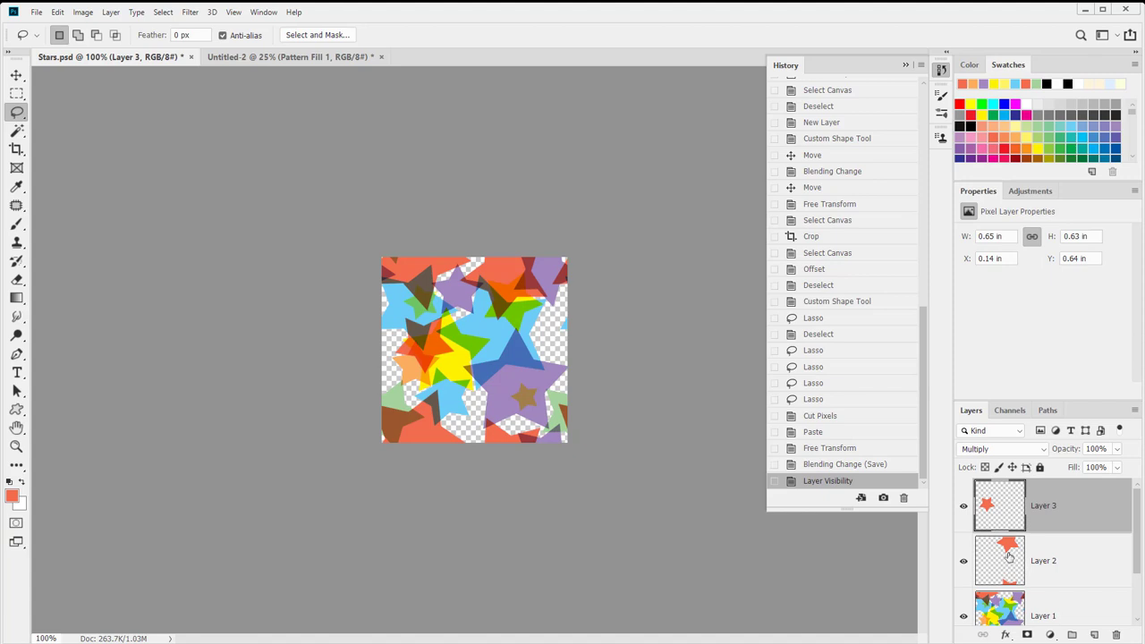
{"action": "key", "text": "ctrl+e"}
{"action": "key", "text": "ctrl+e"}
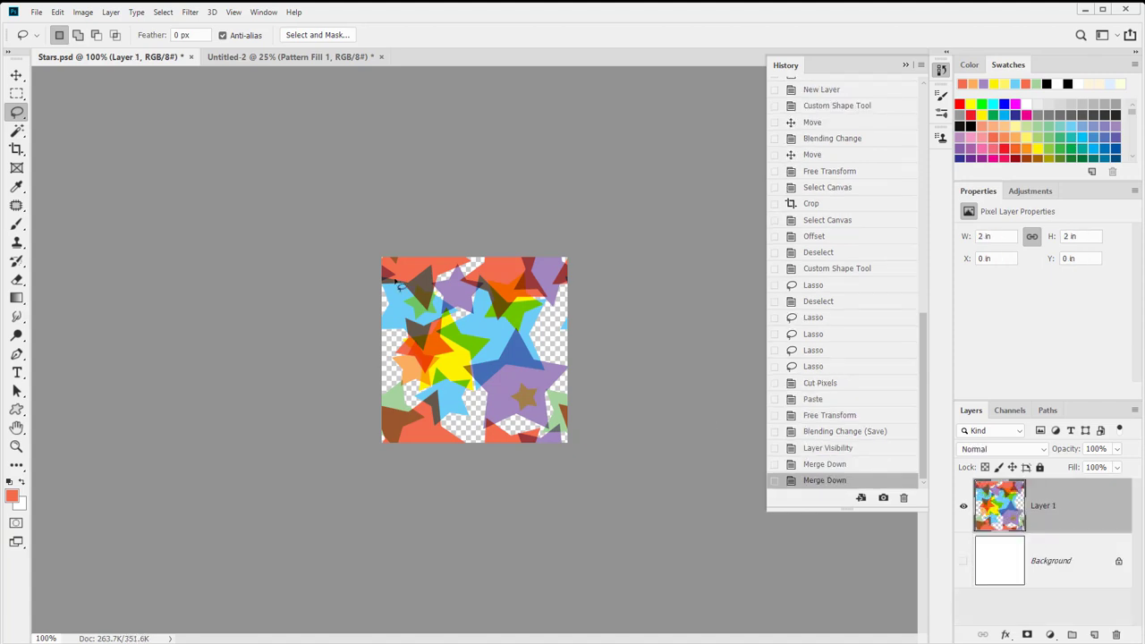
- Define the transparent star tile as a pattern named Stars.psd
{"action": "left_click", "coordinate": [58, 13]}
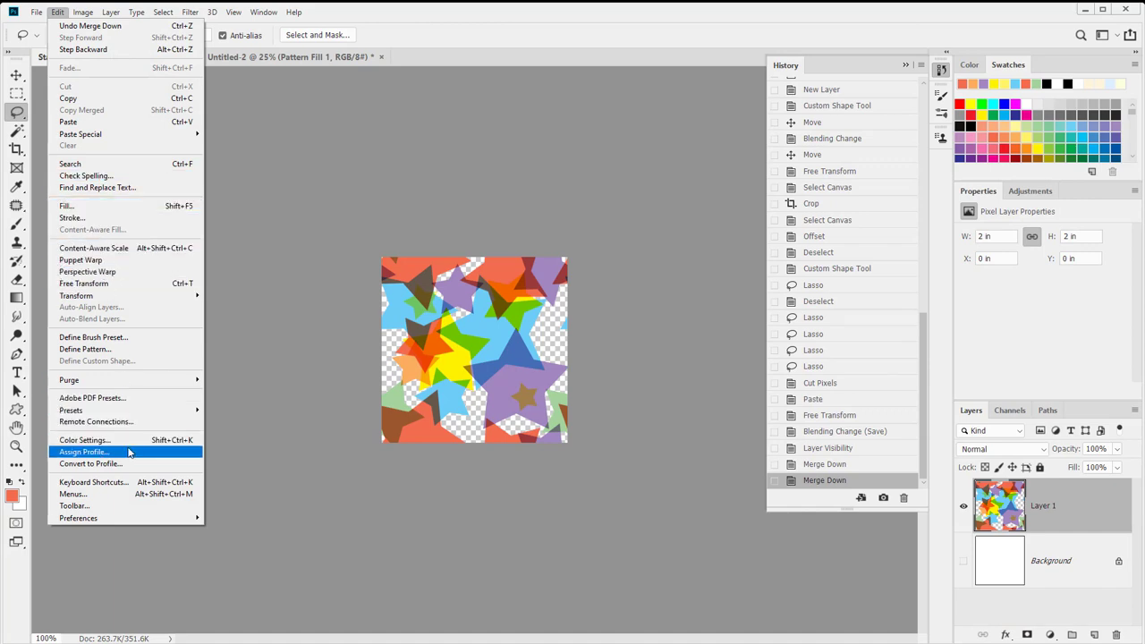
{"action": "left_click", "coordinate": [112, 350]}
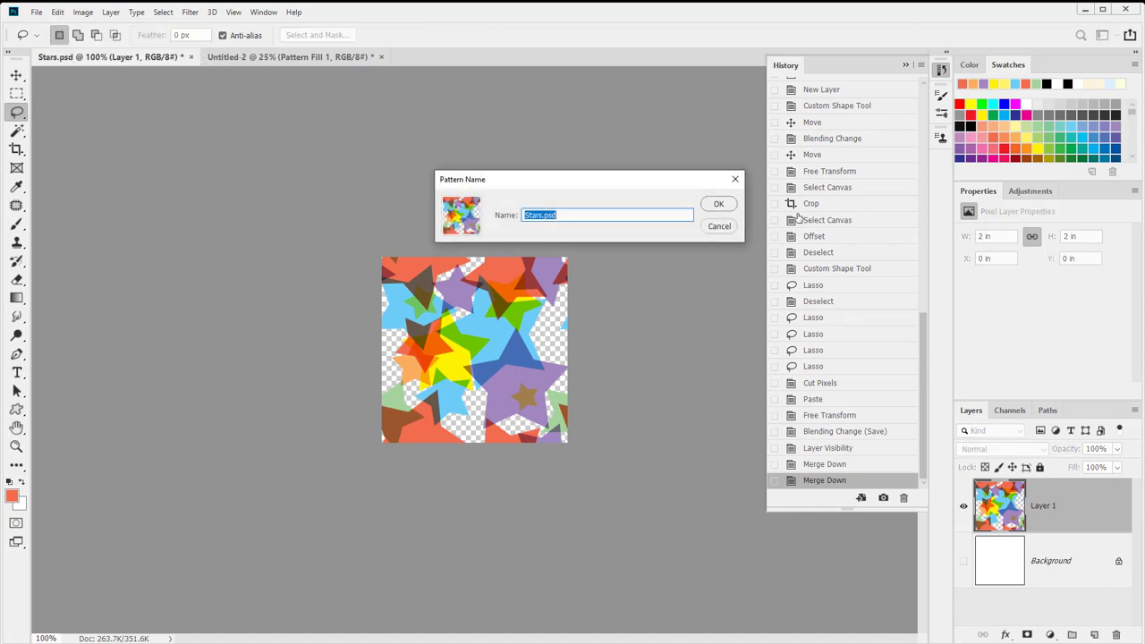
{"action": "left_click", "coordinate": [720, 208]}
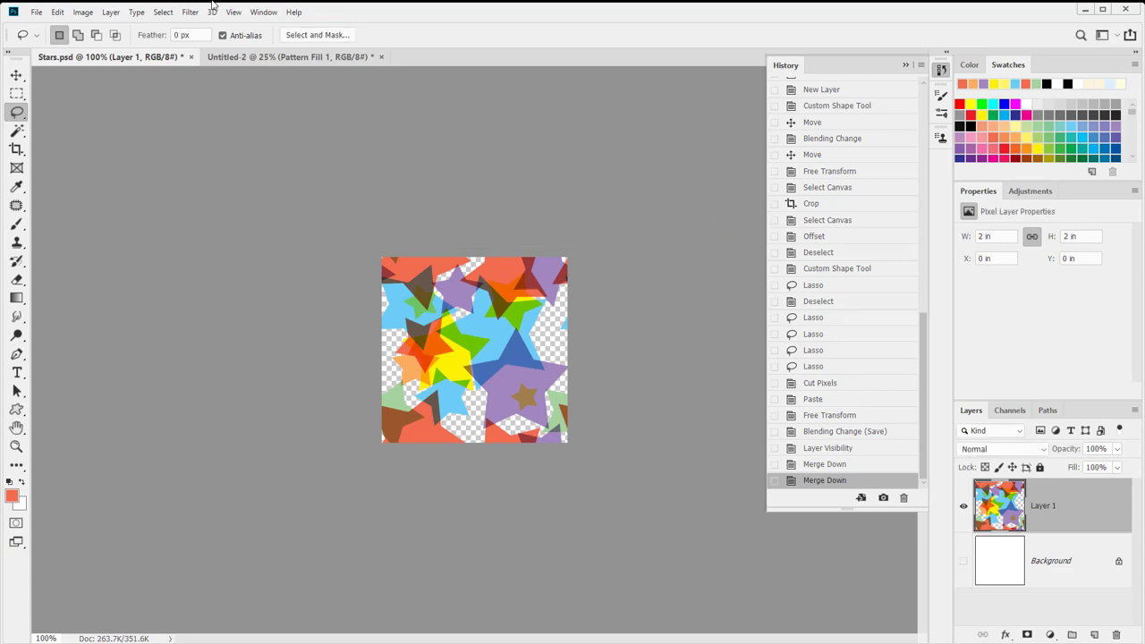
- In the Untitled-2 document, hide the old pattern fill layer and add a new pattern fill layer using the transparent star tile at 100% scale
{"action": "left_click", "coordinate": [248, 57]}
{"action": "left_click", "coordinate": [963, 504]}
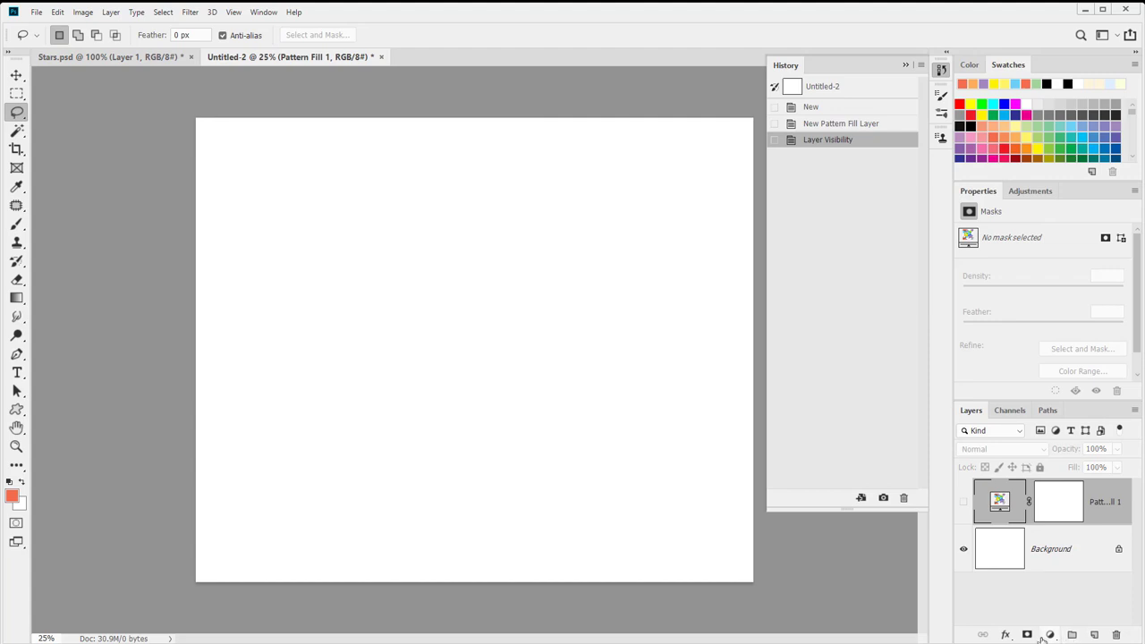
{"action": "left_click", "coordinate": [1071, 634]}
{"action": "key", "text": "ctrl+z"}
{"action": "left_click", "coordinate": [1051, 635]}
{"action": "left_click", "coordinate": [1061, 441]}
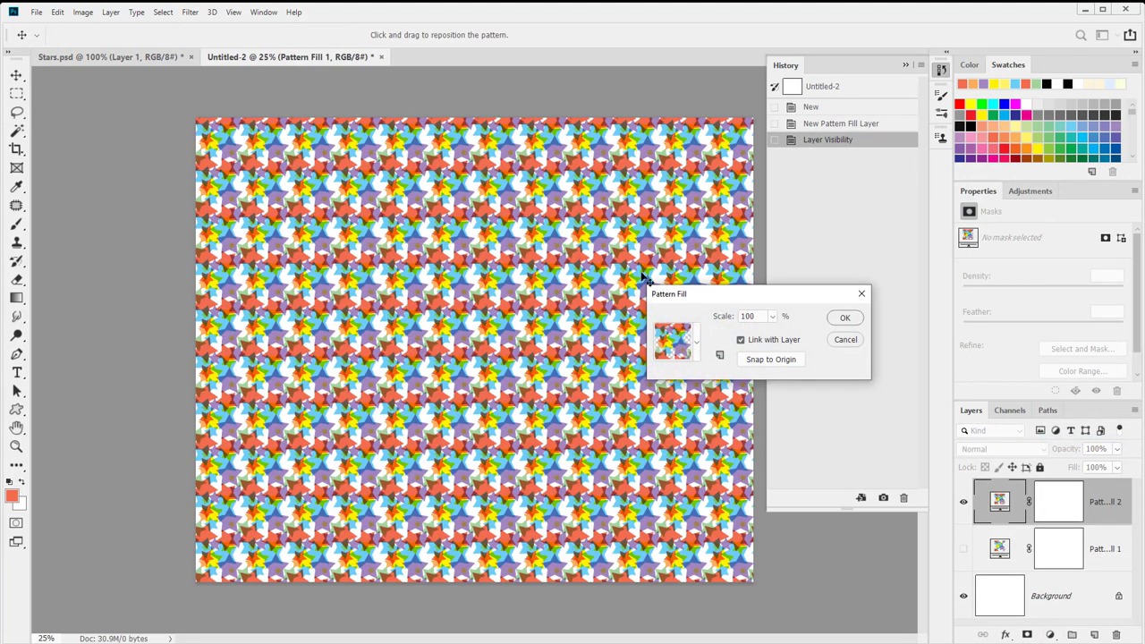
{"action": "left_click", "coordinate": [860, 317]}
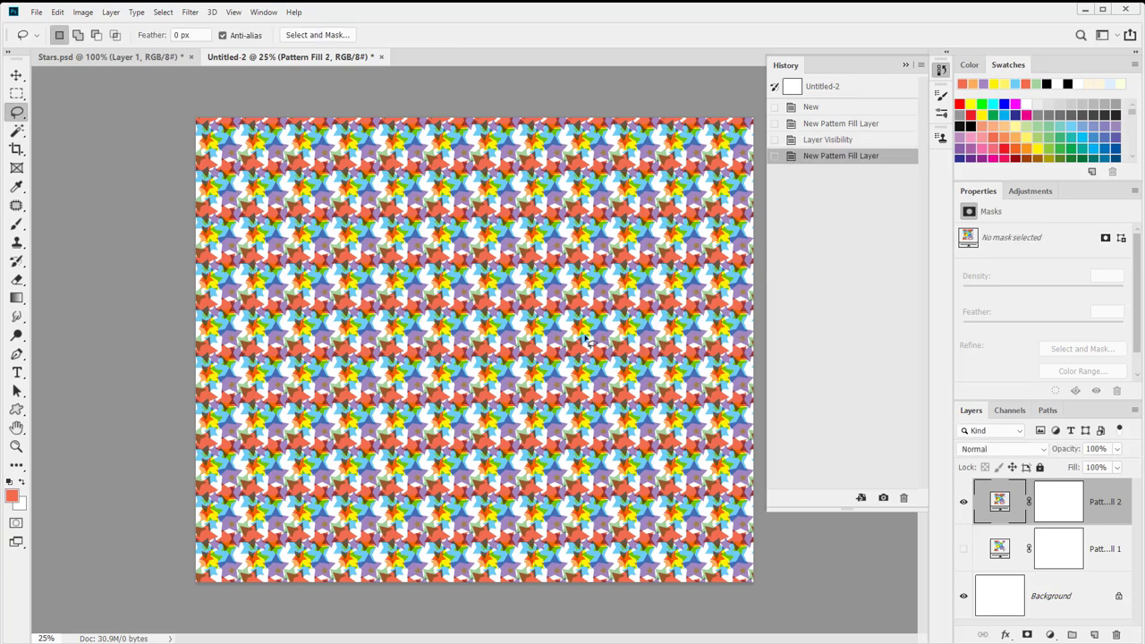
- Try a solid color fill layer directly above the Background, with the color set to dark blue #1d425f
{"action": "left_click", "coordinate": [987, 597]}
{"action": "left_click", "coordinate": [1050, 634]}
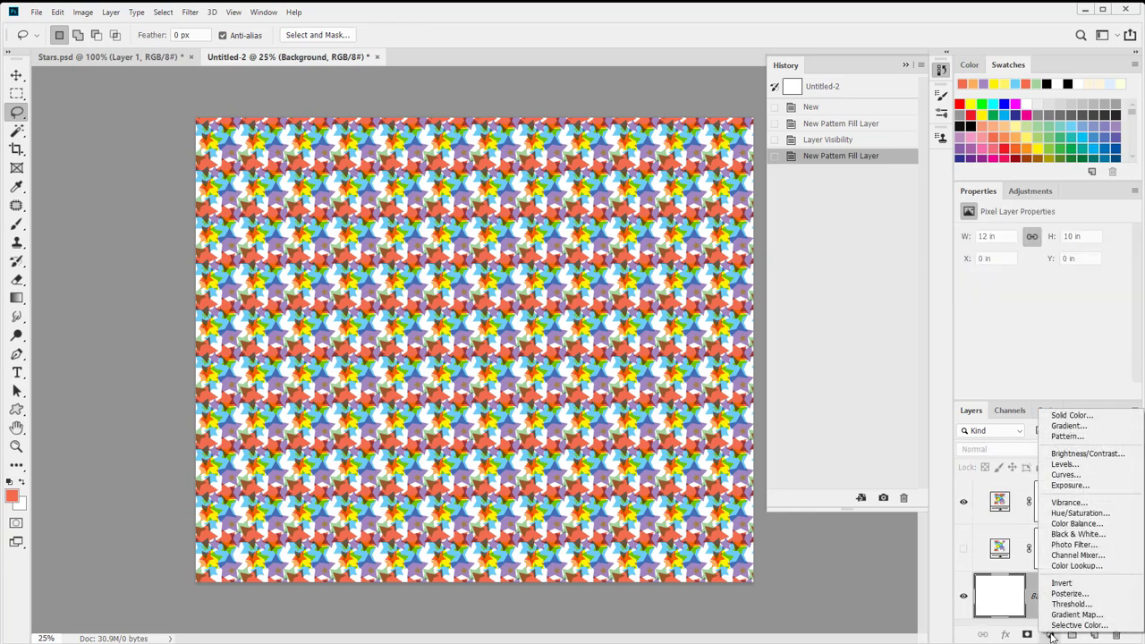
{"action": "left_click", "coordinate": [1096, 416]}
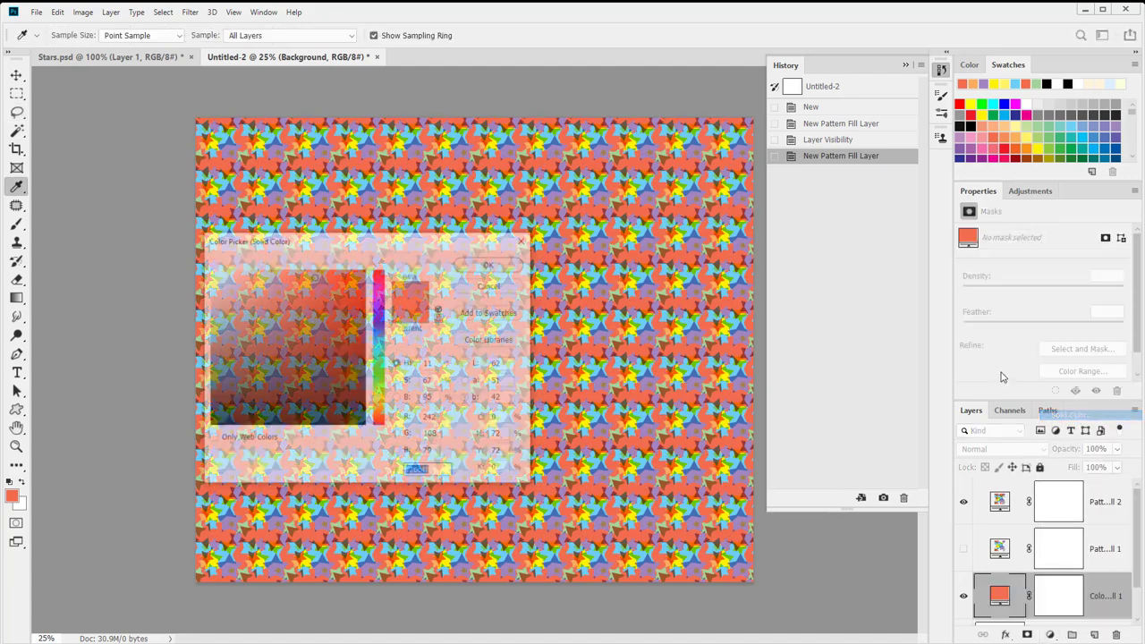
{"action": "mouse_move", "coordinate": [323, 326]}
{"action": "left_mouse_down"}
{"action": "mouse_move", "coordinate": [324, 308]}
{"action": "mouse_move", "coordinate": [295, 293]}
{"action": "mouse_move", "coordinate": [237, 291]}
{"action": "mouse_move", "coordinate": [294, 325]}
{"action": "mouse_move", "coordinate": [282, 364]}
{"action": "mouse_move", "coordinate": [308, 335]}
{"action": "mouse_move", "coordinate": [314, 299]}
{"action": "mouse_move", "coordinate": [264, 273]}
{"action": "mouse_move", "coordinate": [227, 294]}
{"action": "mouse_move", "coordinate": [317, 367]}
{"action": "left_mouse_up"}
{"action": "left_click_drag", "start_coordinate": [382, 392], "coordinate": [376, 336]}
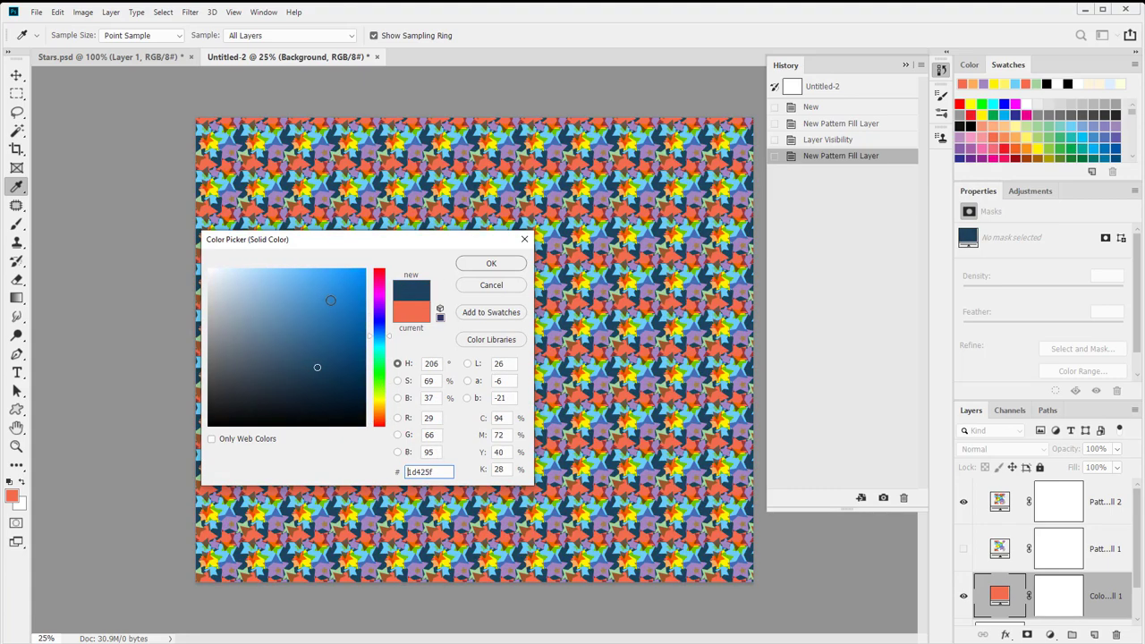
- Try purple as the solid fill's color behind the stars, and undo the new color fill layer
{"action": "left_click", "coordinate": [333, 290]}
{"action": "left_click", "coordinate": [549, 258]}
{"action": "left_click", "coordinate": [490, 262]}
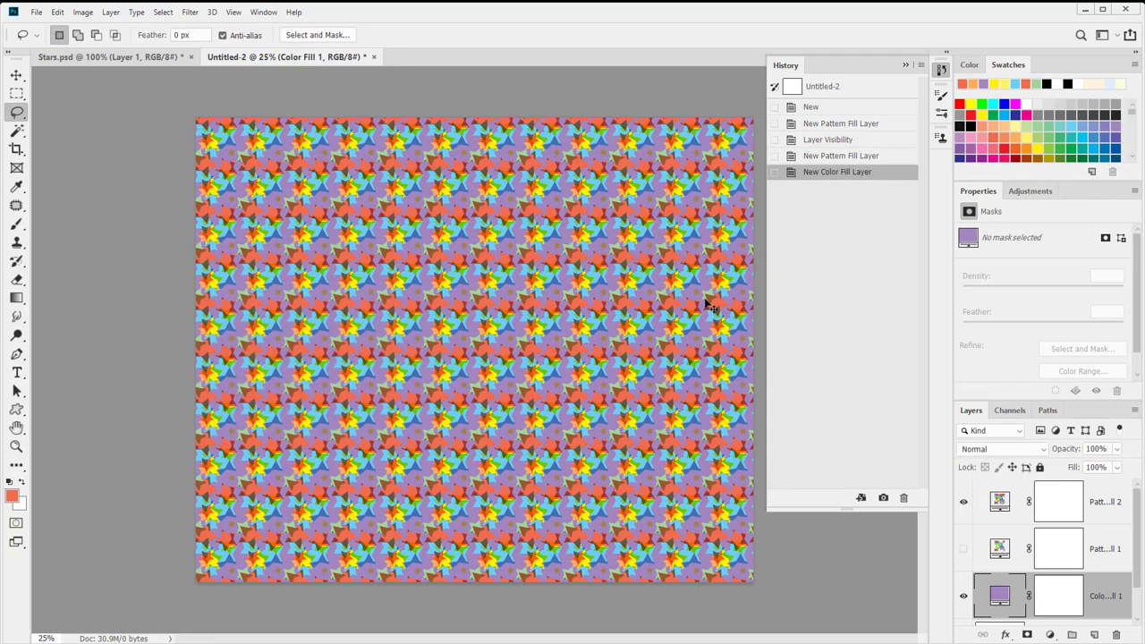
{"action": "key", "text": "ctrl+z"}
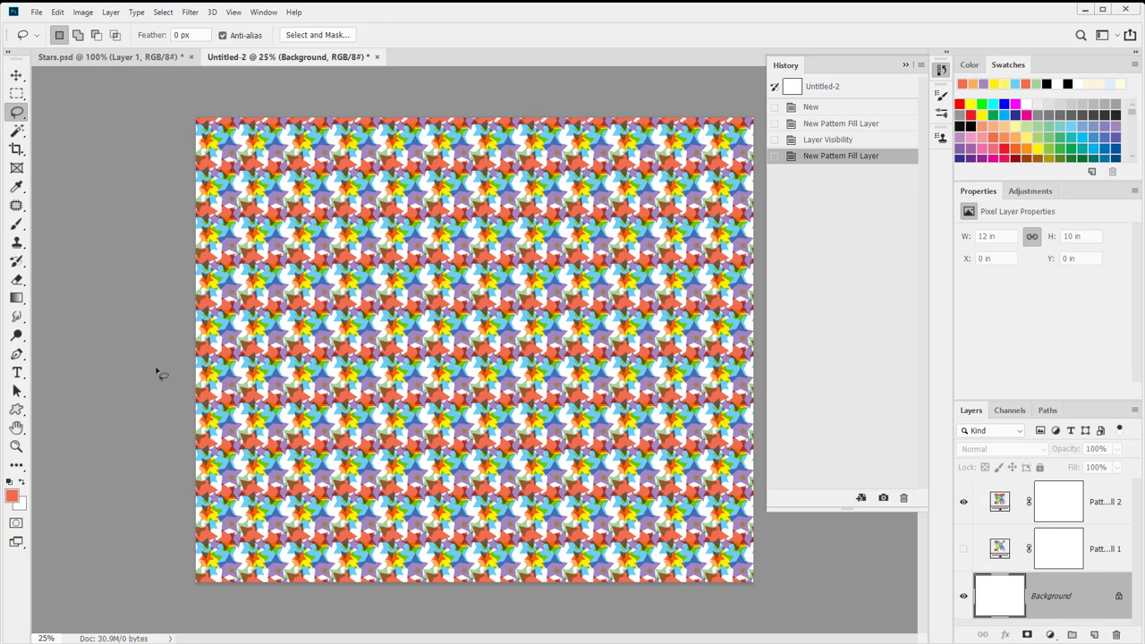